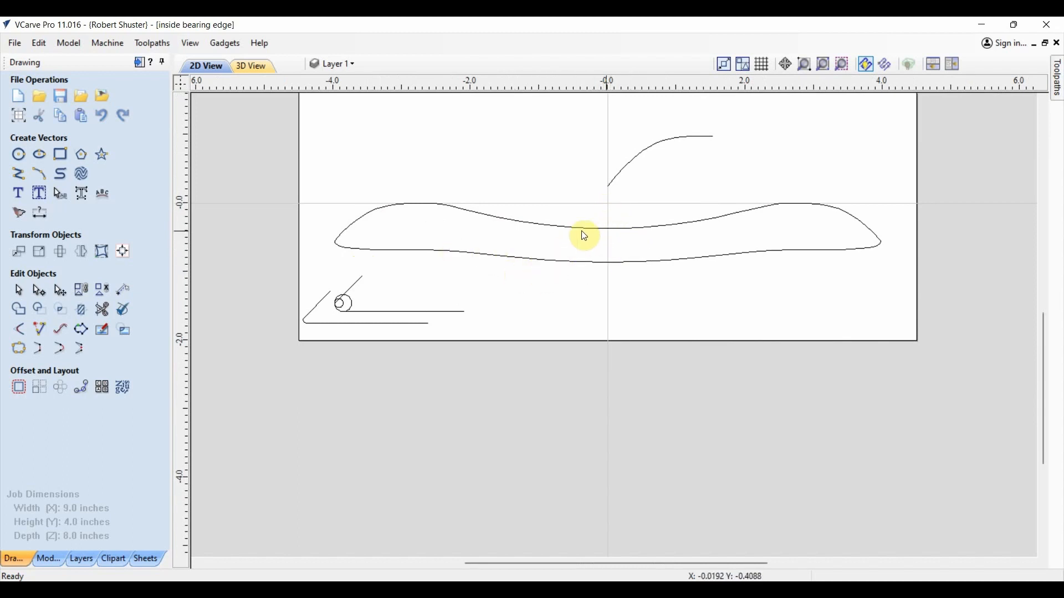
pyautogui.click(610, 229)
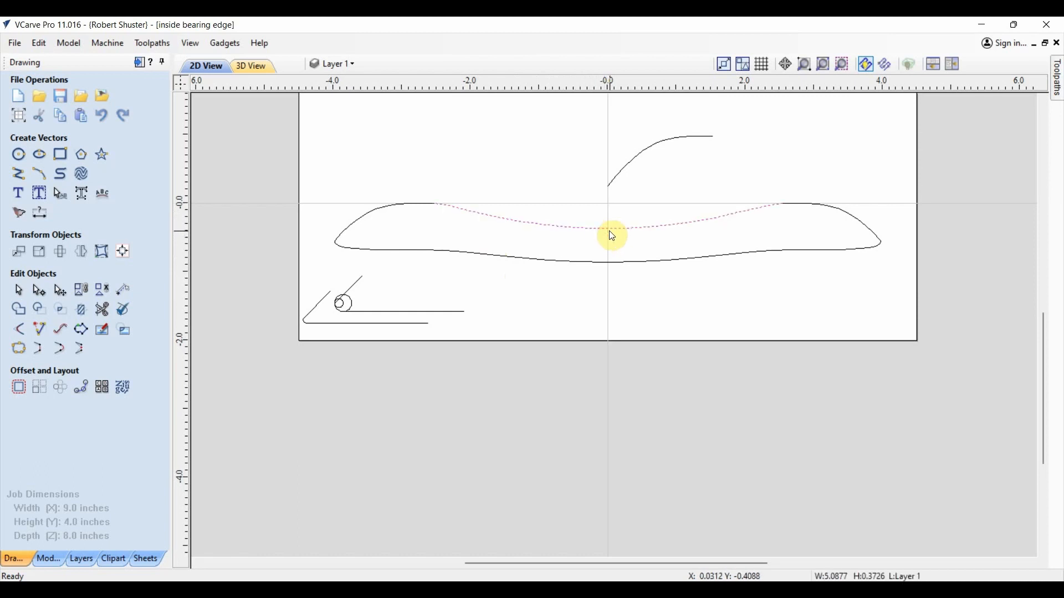
pyautogui.click(606, 209)
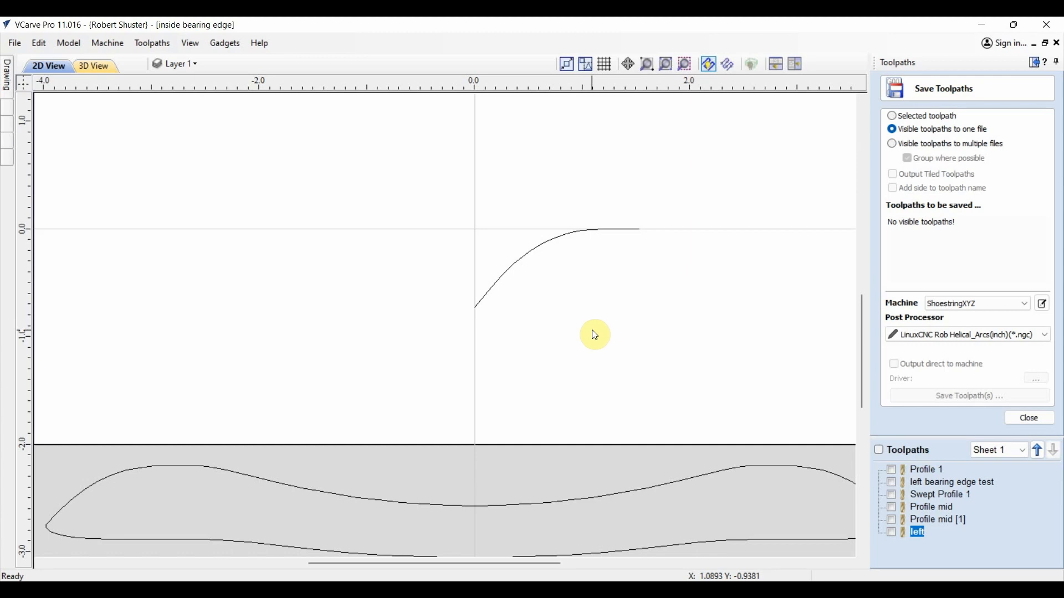
pyautogui.click(569, 237)
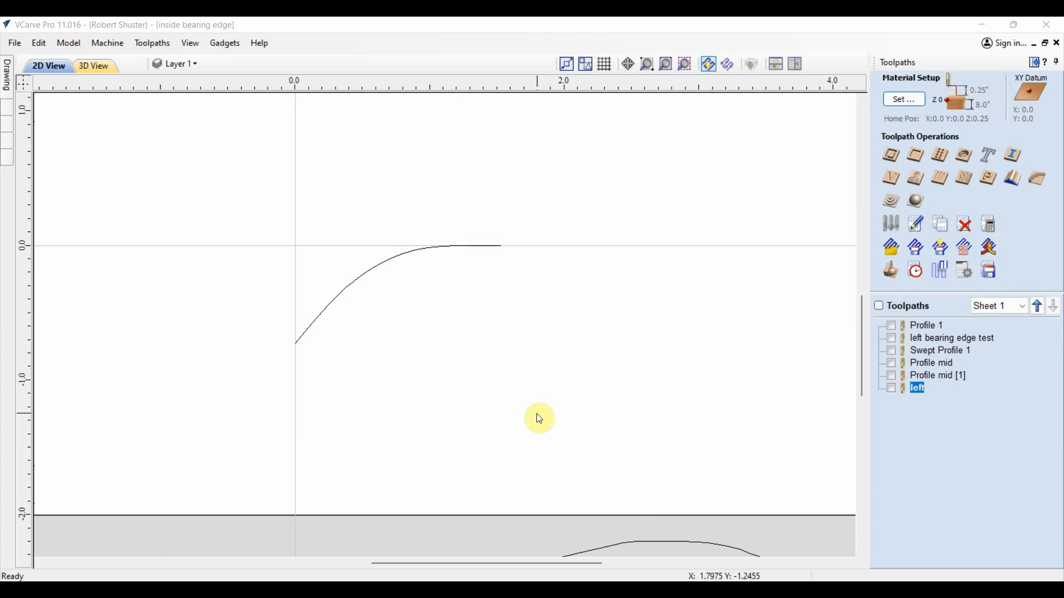
pyautogui.scroll(-2, 430, 394)
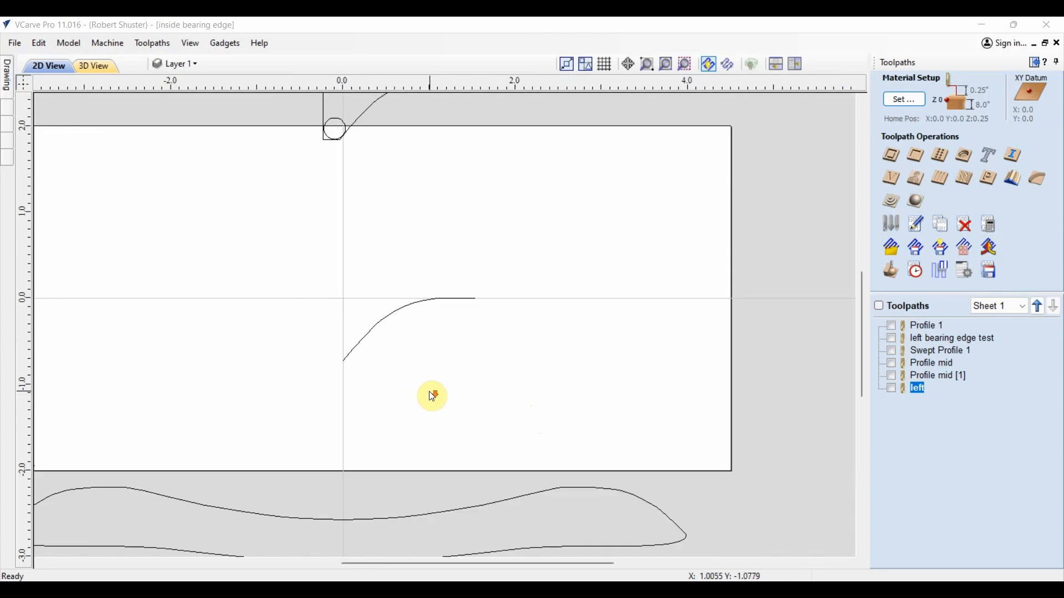
pyautogui.scroll(4, 506, 341)
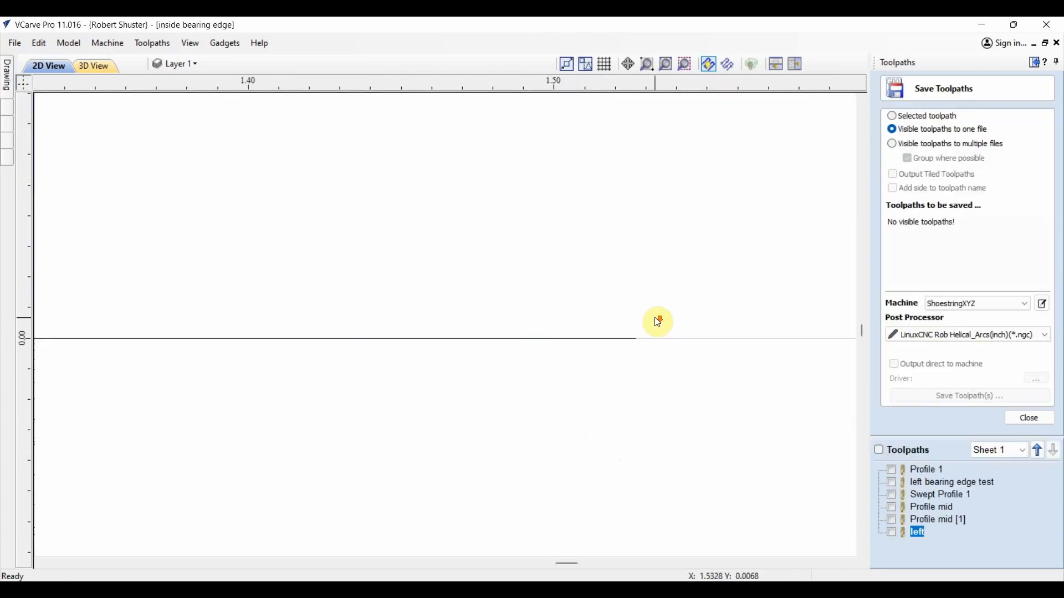
pyautogui.scroll(-2, 661, 327)
pyautogui.scroll(-1, 657, 347)
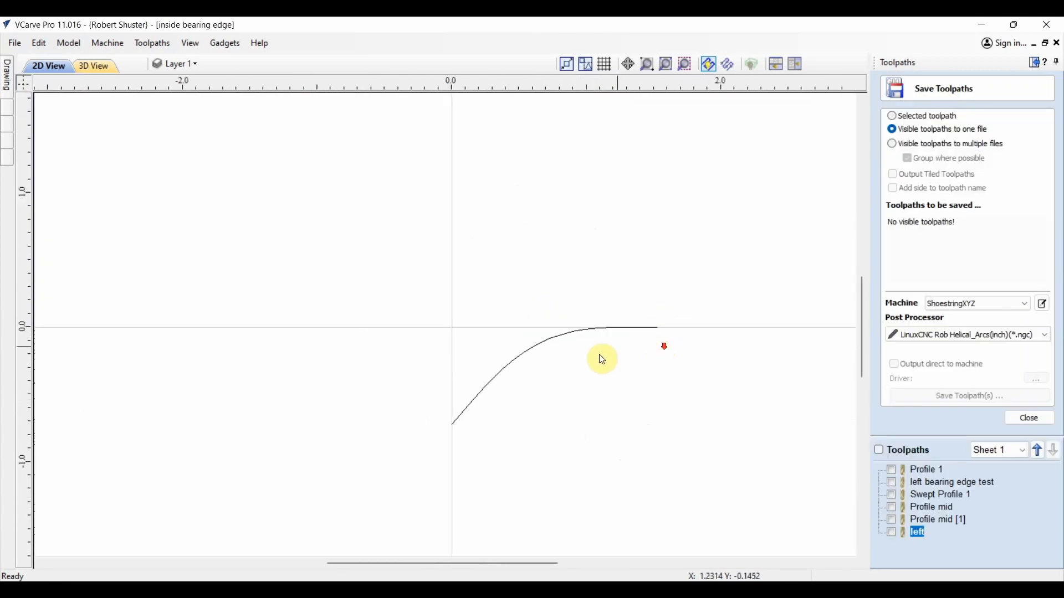
# Select the open curve at the origin and recalculate the existing "left" 2D profile toolpath for it
pyautogui.click(568, 335)
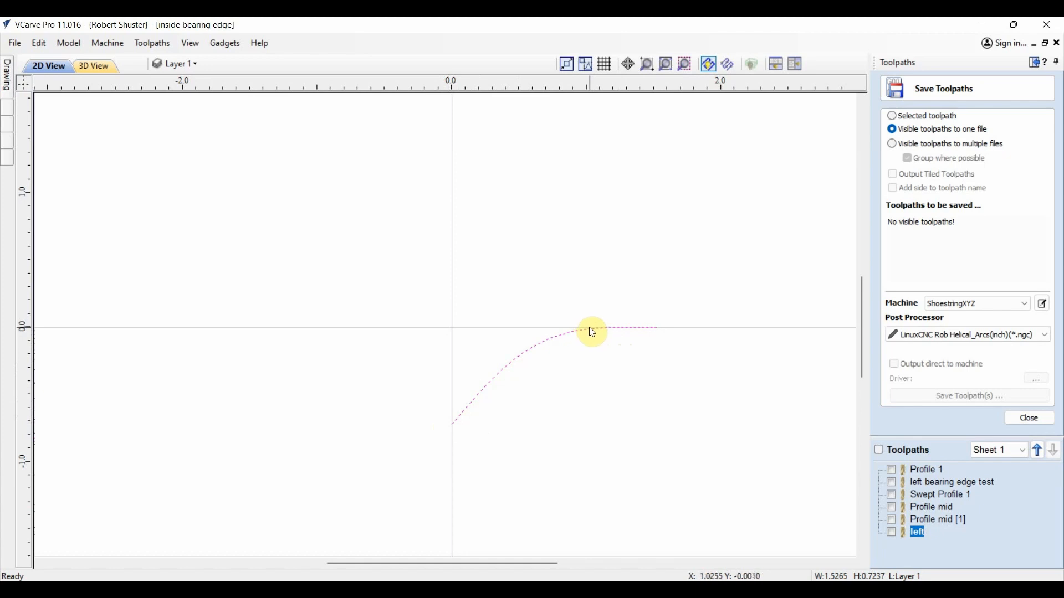
pyautogui.doubleClick(914, 533)
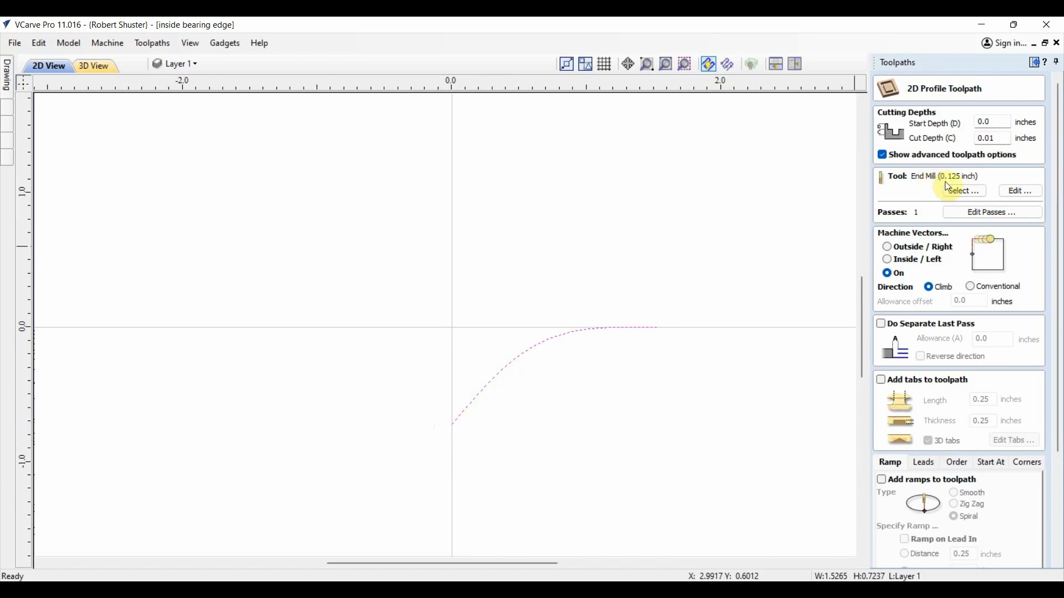
pyautogui.scroll(-1, 949, 187)
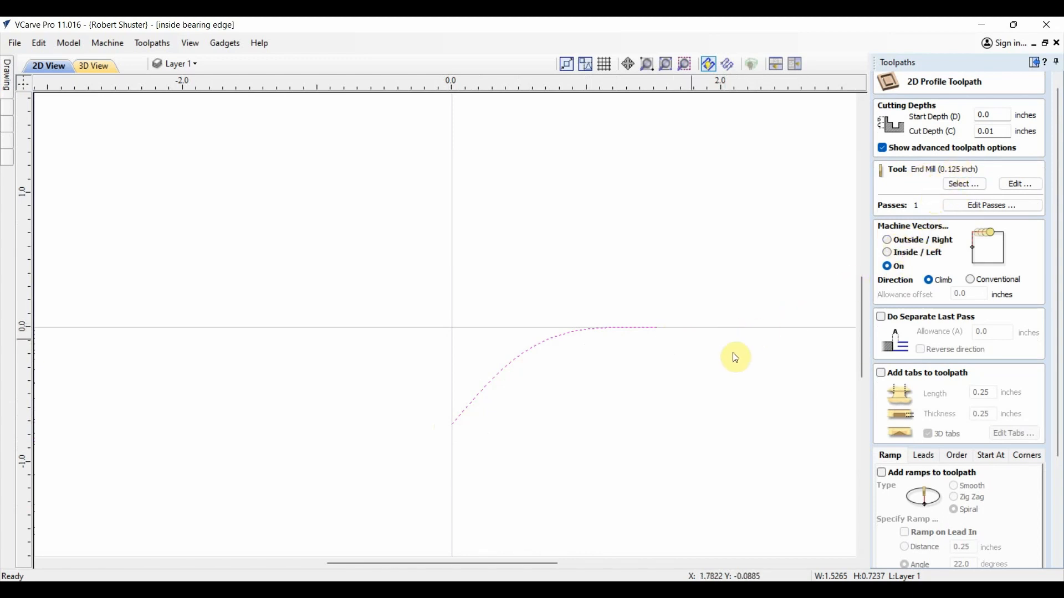
pyautogui.scroll(-3, 932, 314)
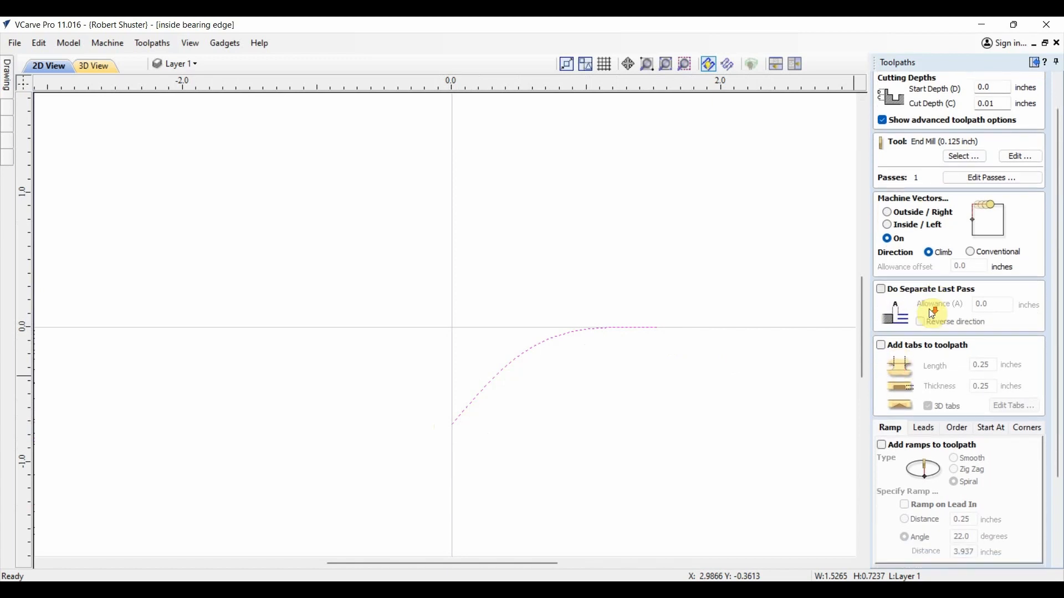
pyautogui.scroll(-5, 931, 315)
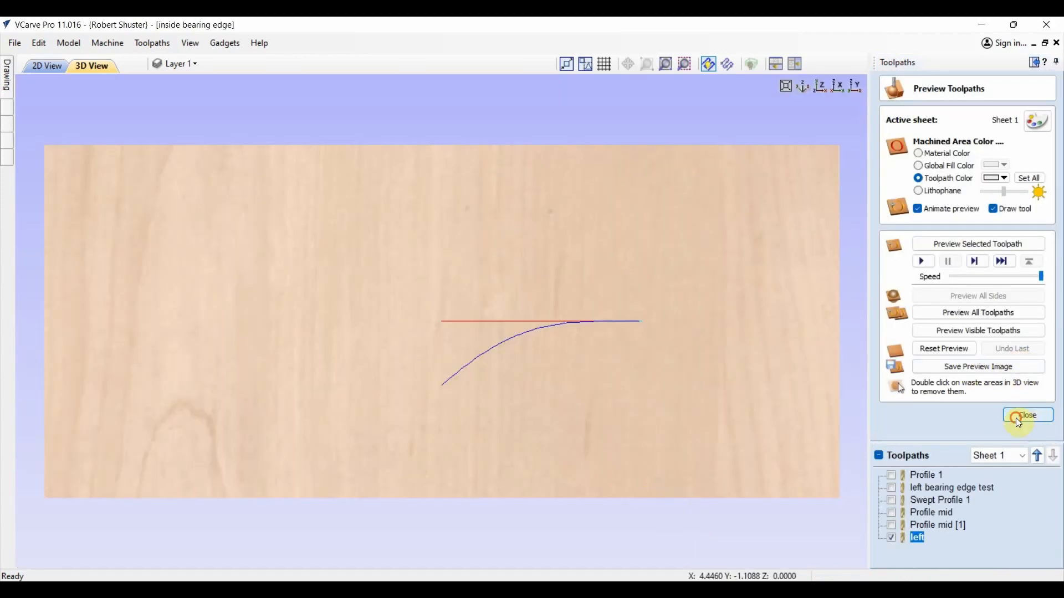
pyautogui.click(1019, 417)
# Save the visible left toolpath as left.ngc in the gcode folder, replacing the existing file
pyautogui.click(990, 270)
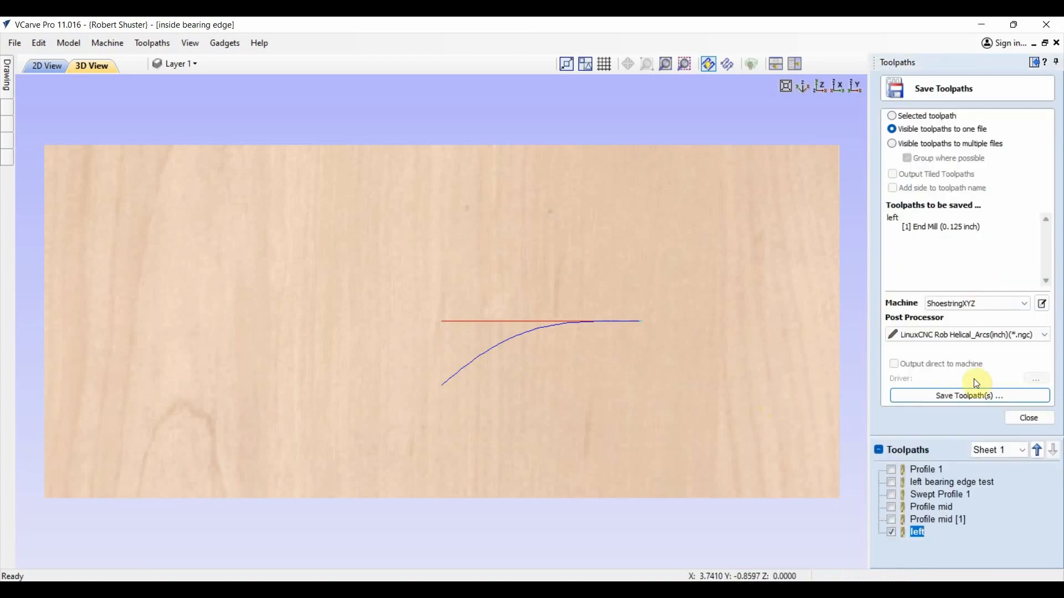
pyautogui.click(979, 396)
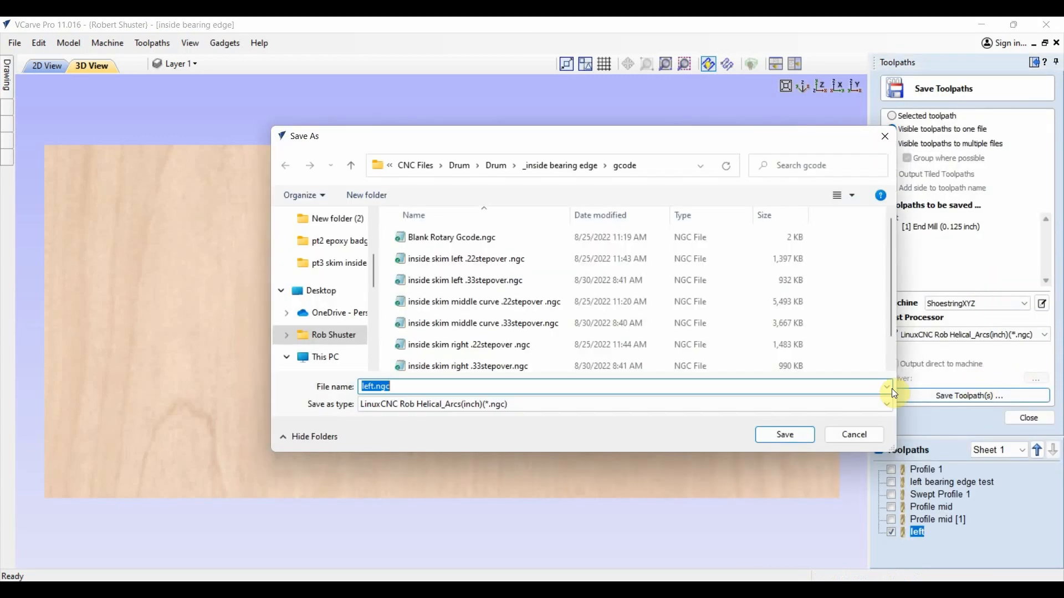
pyautogui.click(811, 440)
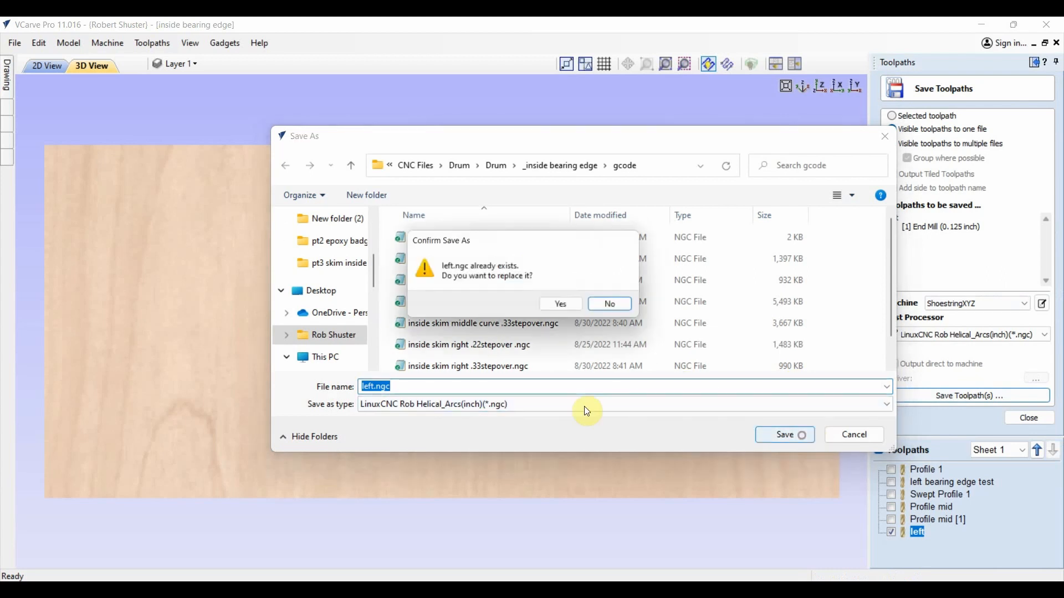
pyautogui.click(566, 307)
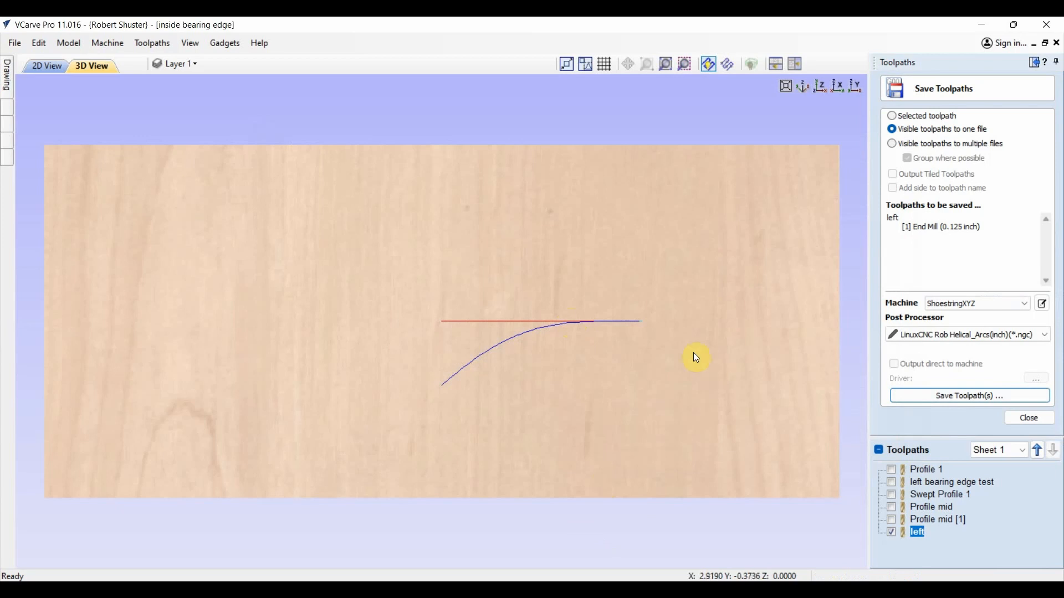
# Open the saved left.ngc from the gcode folder in Notepad and place its window beside the 2D toolpath drawing
pyautogui.click(37, 65)
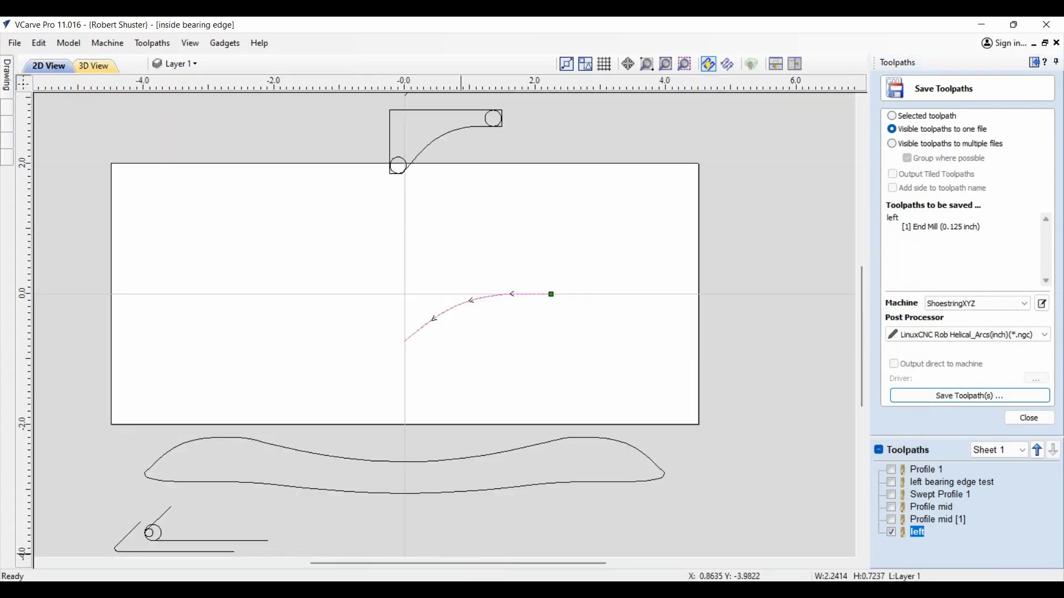
pyautogui.moveTo(498, 574)
pyautogui.click(487, 536)
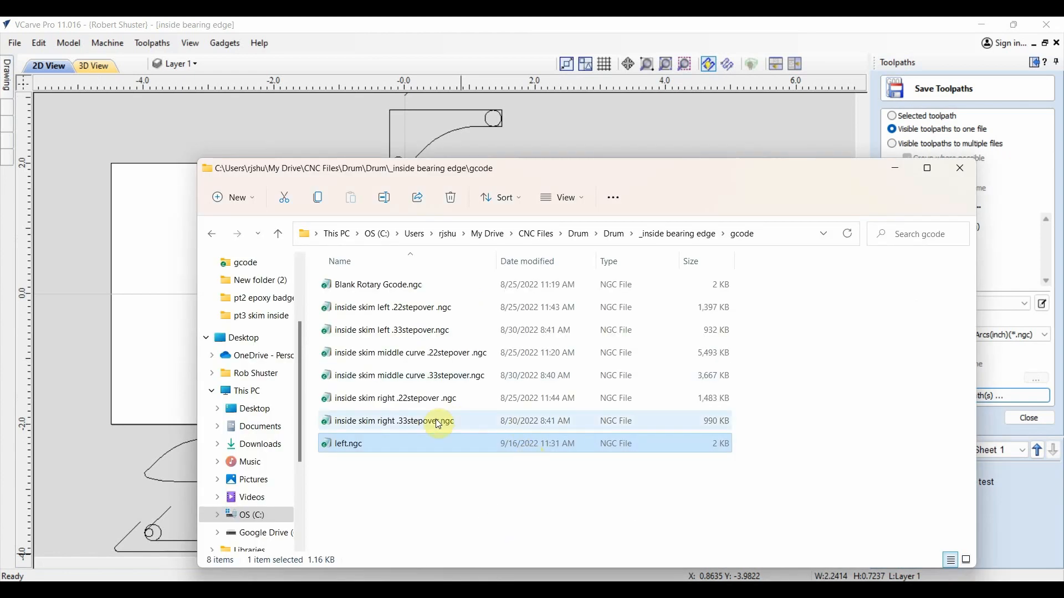
pyautogui.doubleClick(407, 446)
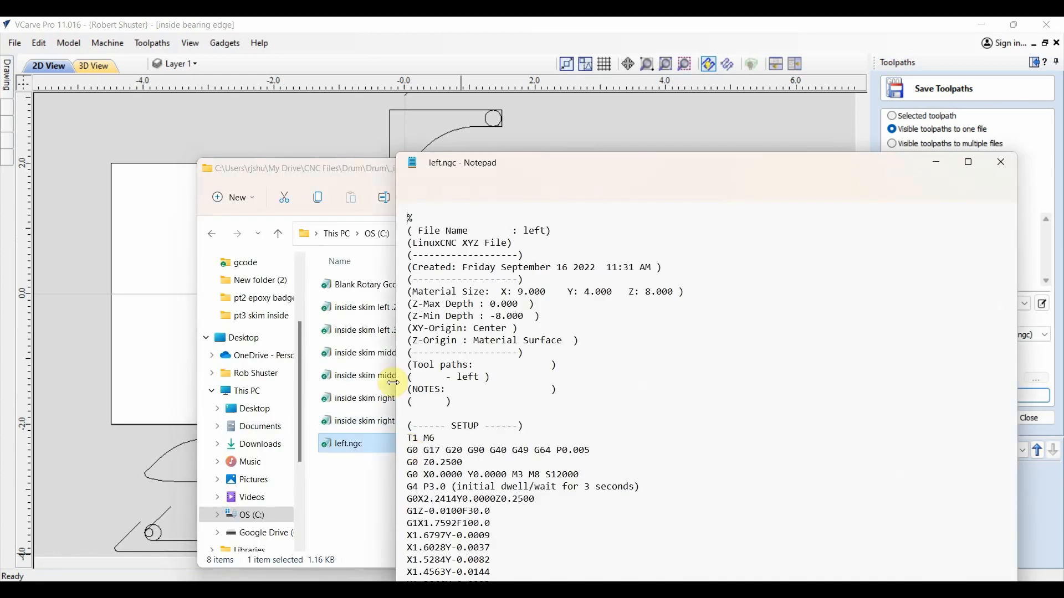
pyautogui.click(204, 135)
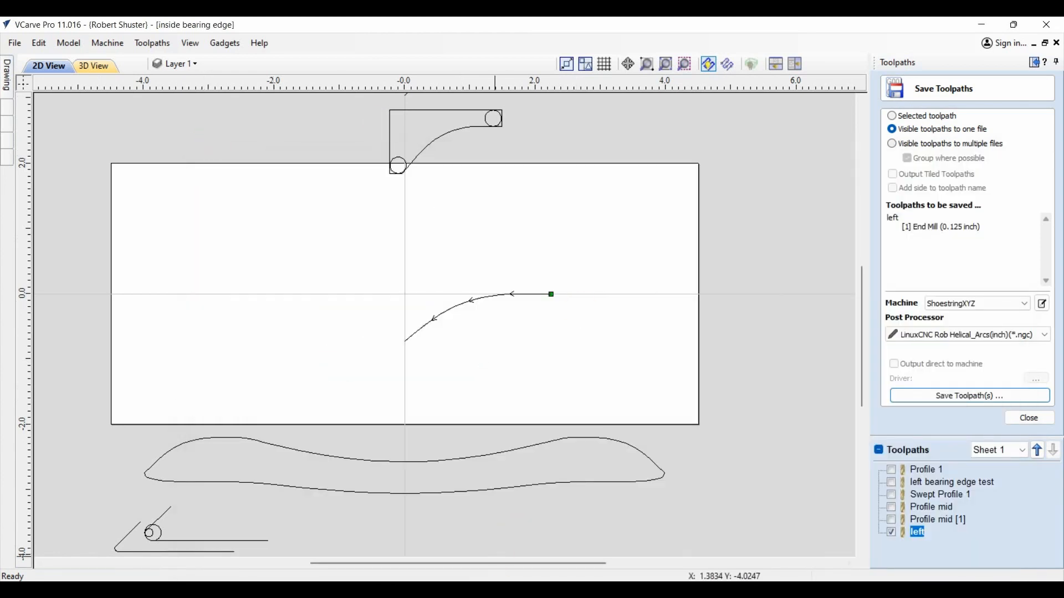
pyautogui.hotkey('alt', 'Tab')
pyautogui.moveTo(542, 168); pyautogui.dragTo(711, 113)
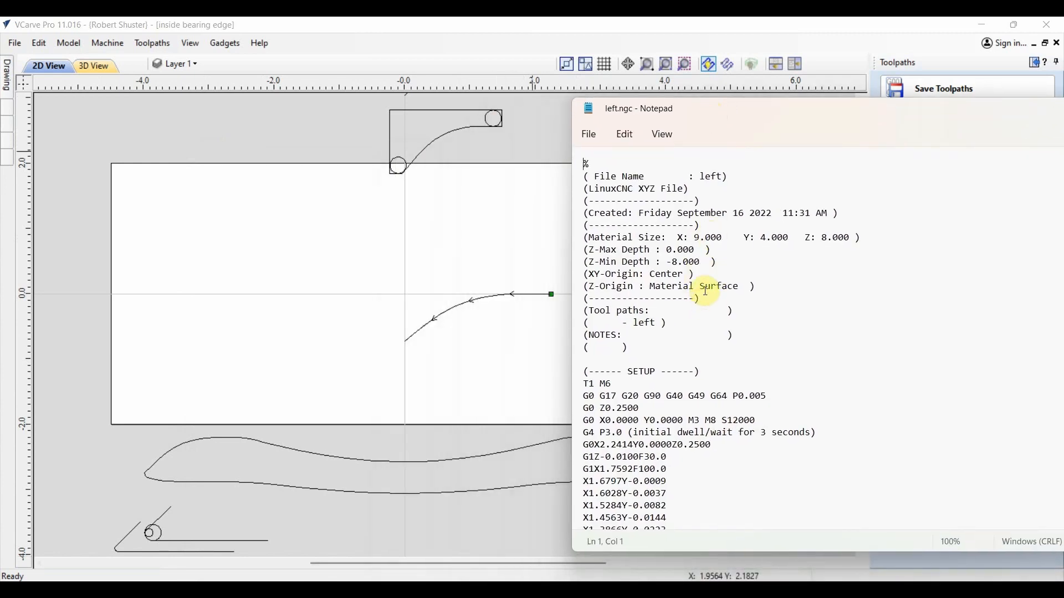
# Delete the header comments and setup lines from the start of the G-code through the G0 Z0.2500 line
pyautogui.scroll(-1, 702, 293)
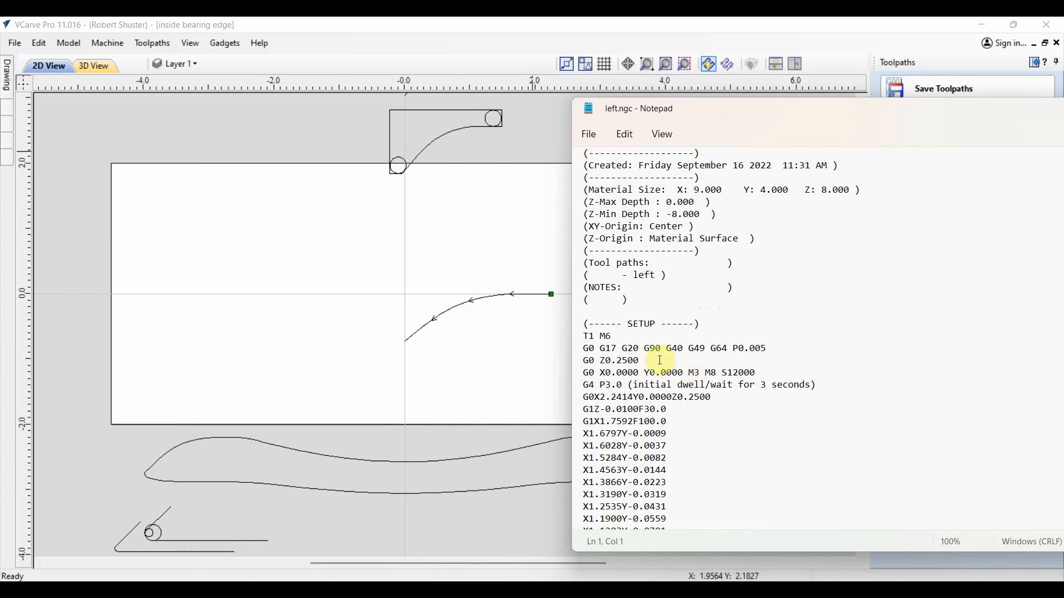
pyautogui.moveTo(661, 360); pyautogui.dragTo(586, 112)
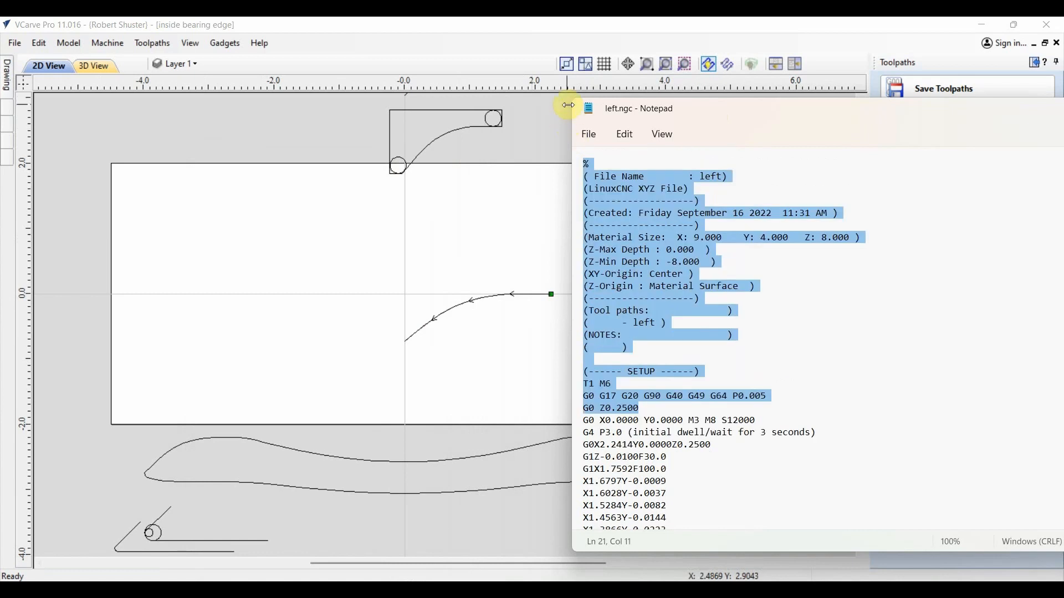
pyautogui.press('BackSpace')
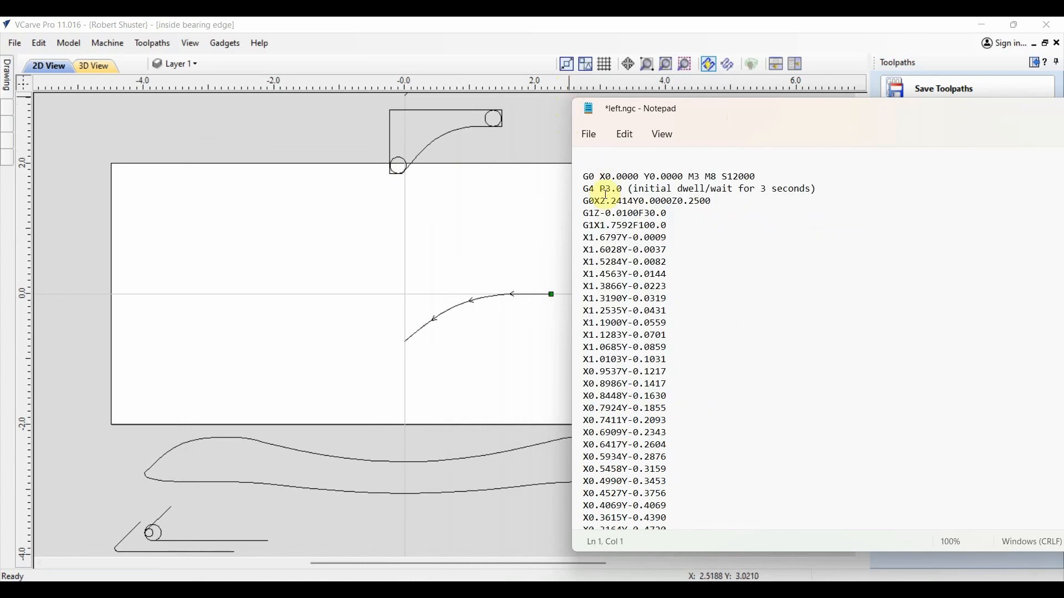
# Delete the G0 X0.0000 Y0.0000 M3 M8 S12000 line and the G4 P3.0 dwell line
pyautogui.moveTo(756, 180); pyautogui.dragTo(583, 175)
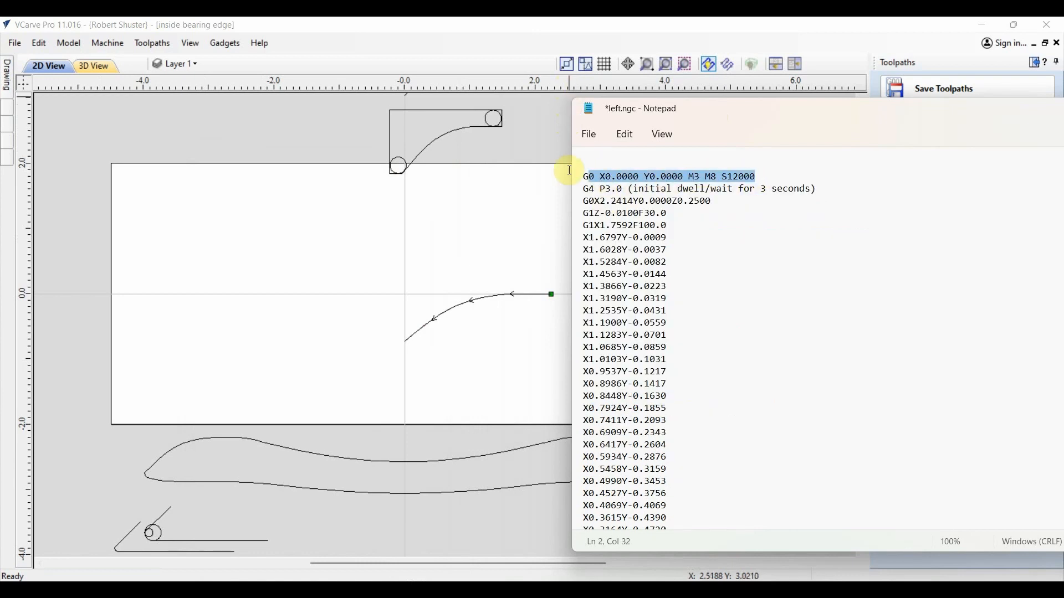
pyautogui.press('BackSpace')
pyautogui.press('BackSpace')
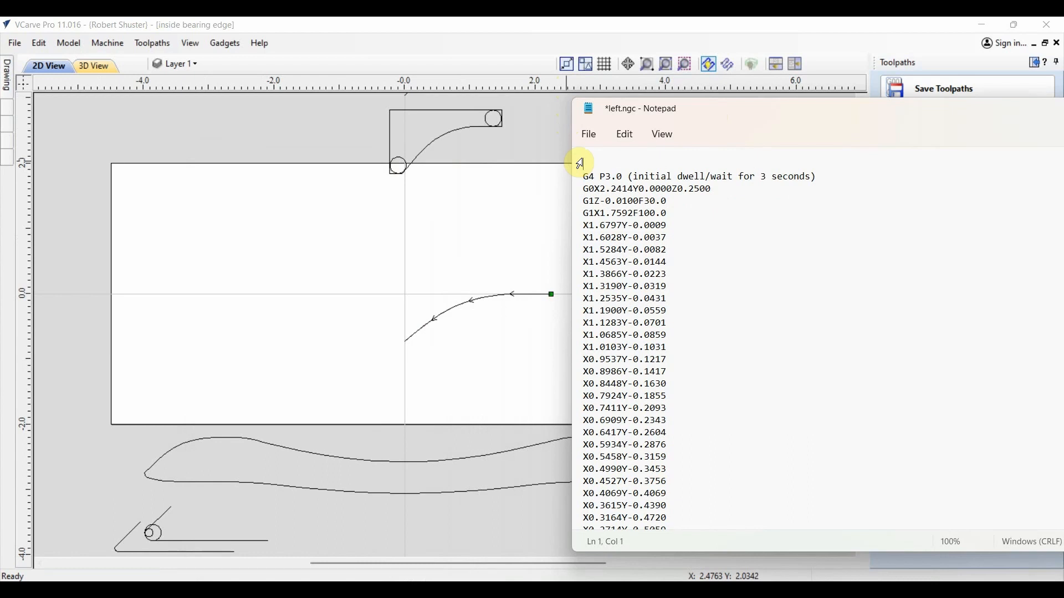
pyautogui.moveTo(819, 176); pyautogui.dragTo(558, 181)
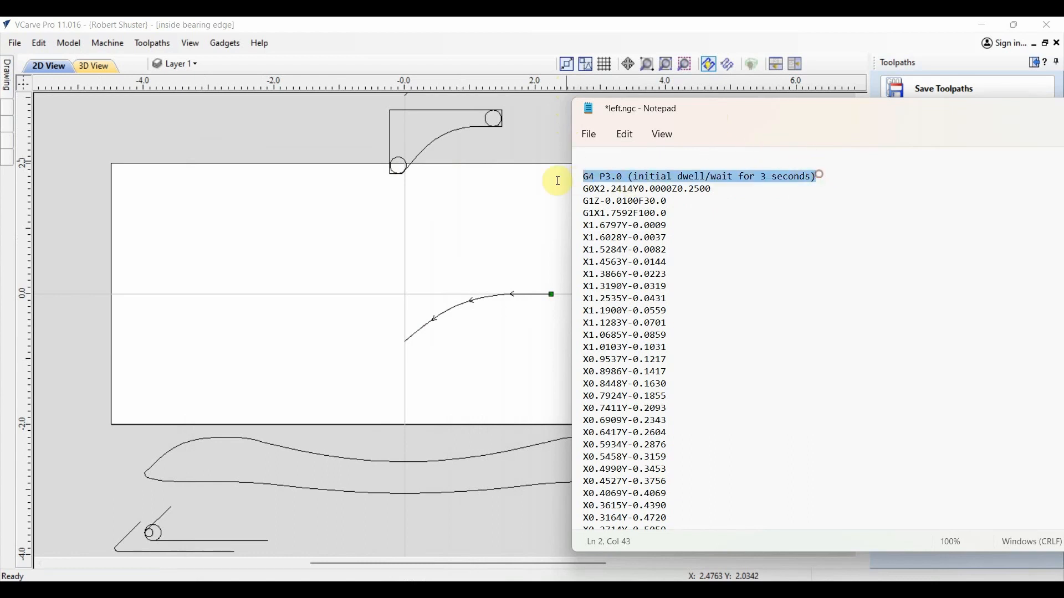
pyautogui.press('BackSpace')
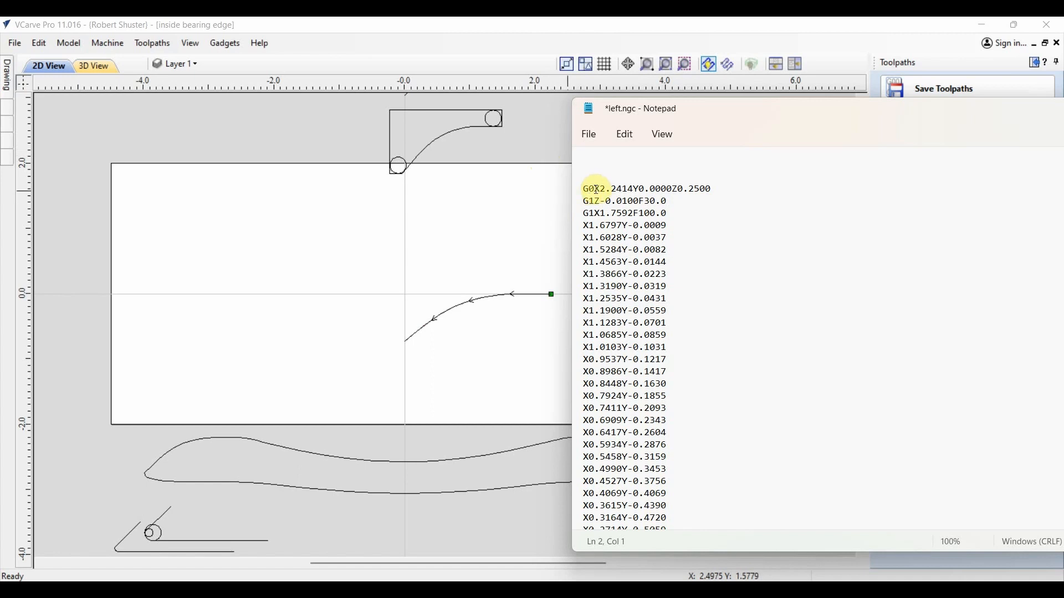
# Remove the G0 and G1 prefixes from the first three remaining move lines, keeping their coordinates
pyautogui.press('Delete')
pyautogui.press('Delete')
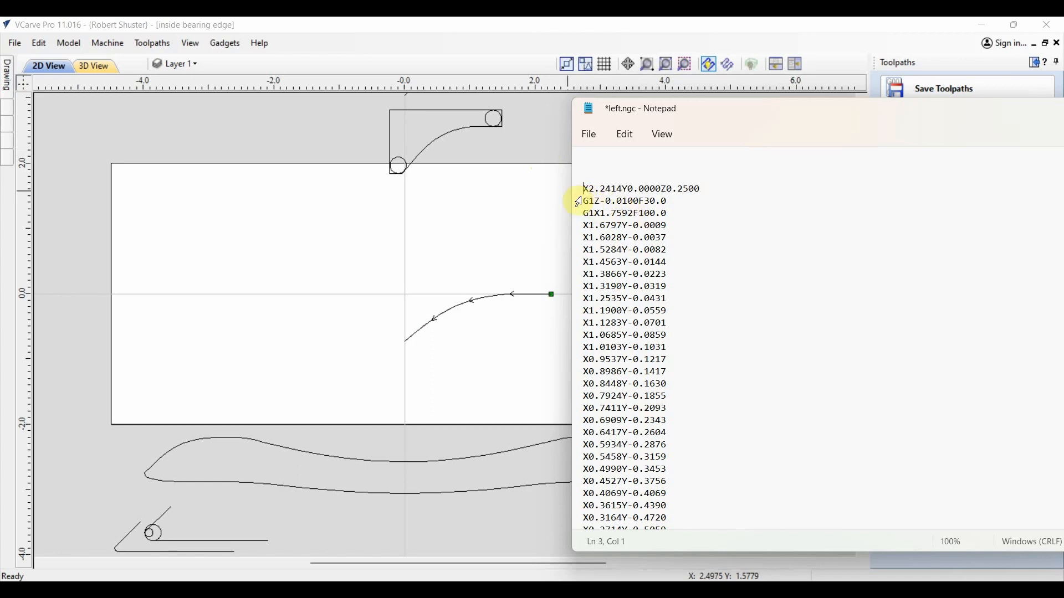
pyautogui.click(581, 202)
pyautogui.press('Delete')
pyautogui.press('Delete')
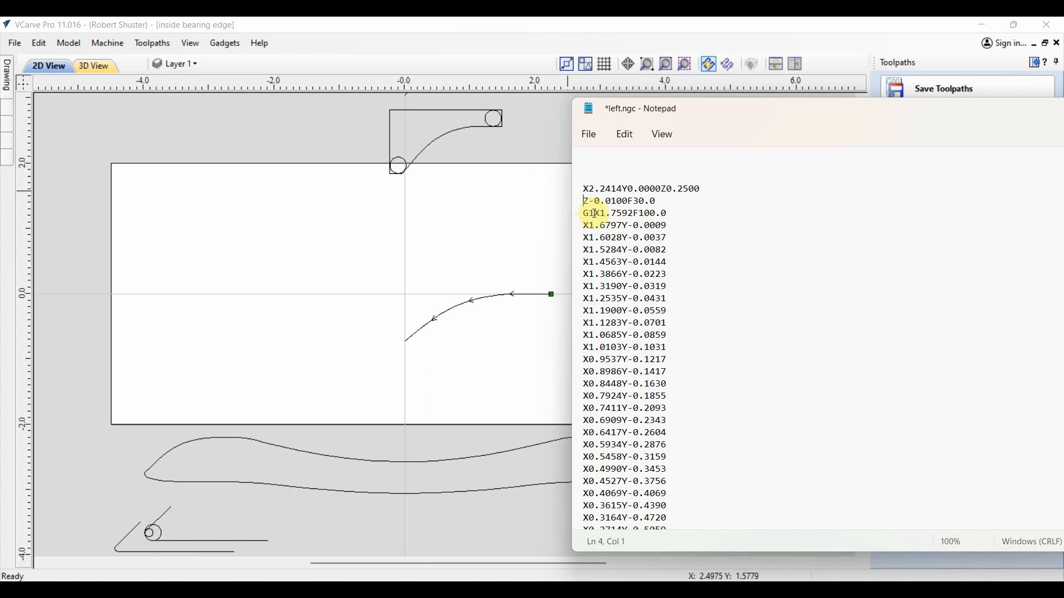
pyautogui.click(595, 214)
pyautogui.press('BackSpace')
pyautogui.press('BackSpace')
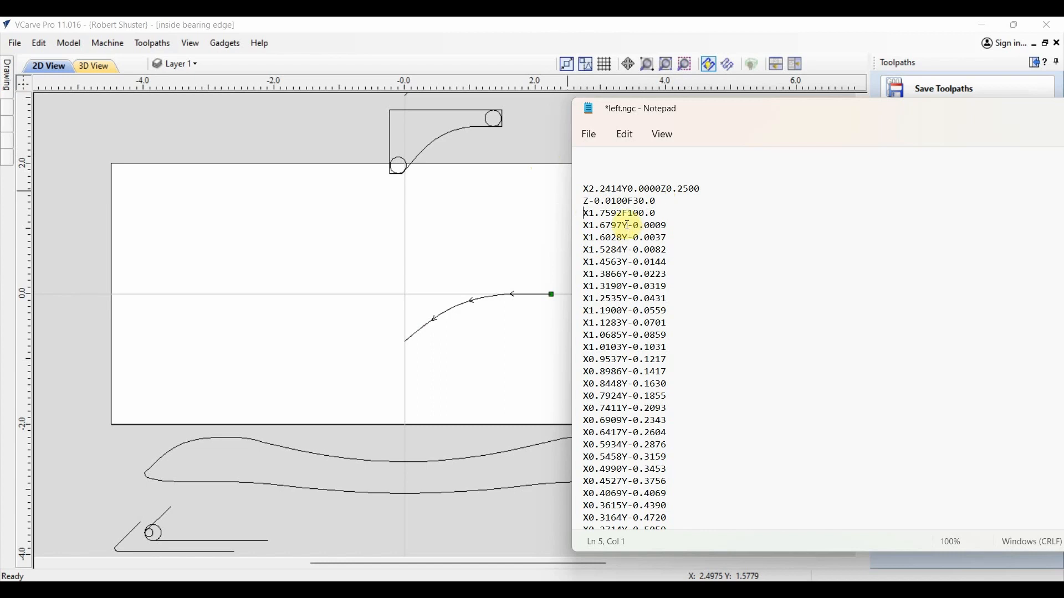
# Delete the Z-0.0100F30.0 plunge line and remove Z0.2500 from the first X2.2414Y0.0000 line
pyautogui.click(565, 203)
pyautogui.hotkey('shift', 'End')
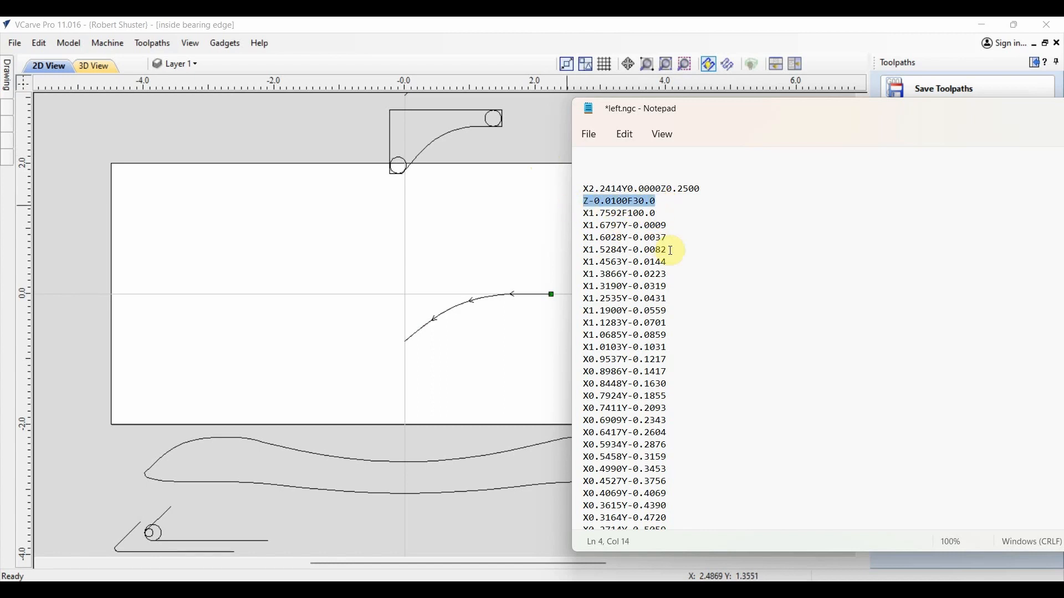
pyautogui.press('Delete')
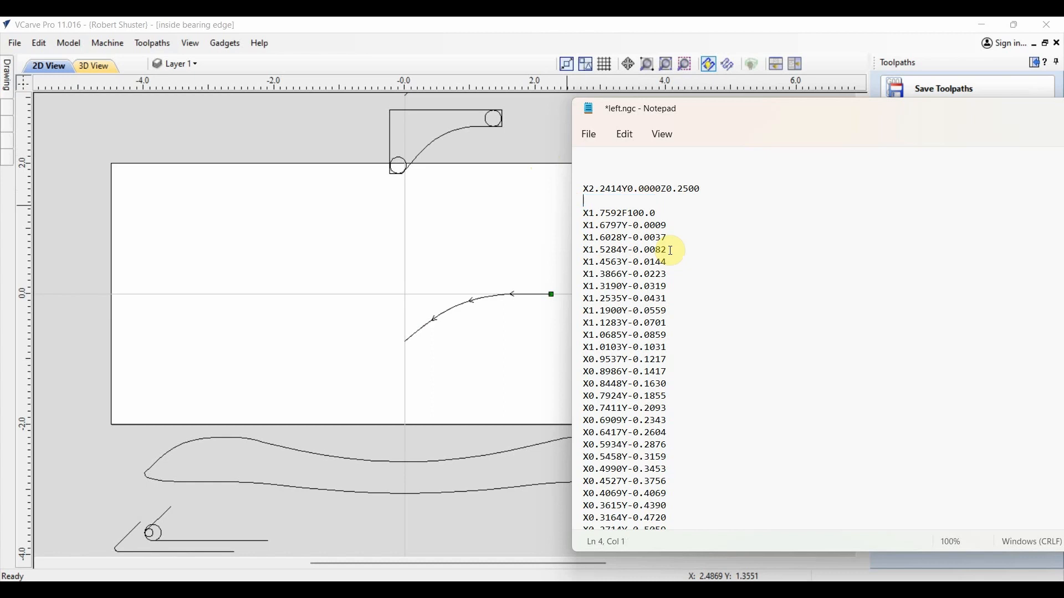
pyautogui.press('Delete')
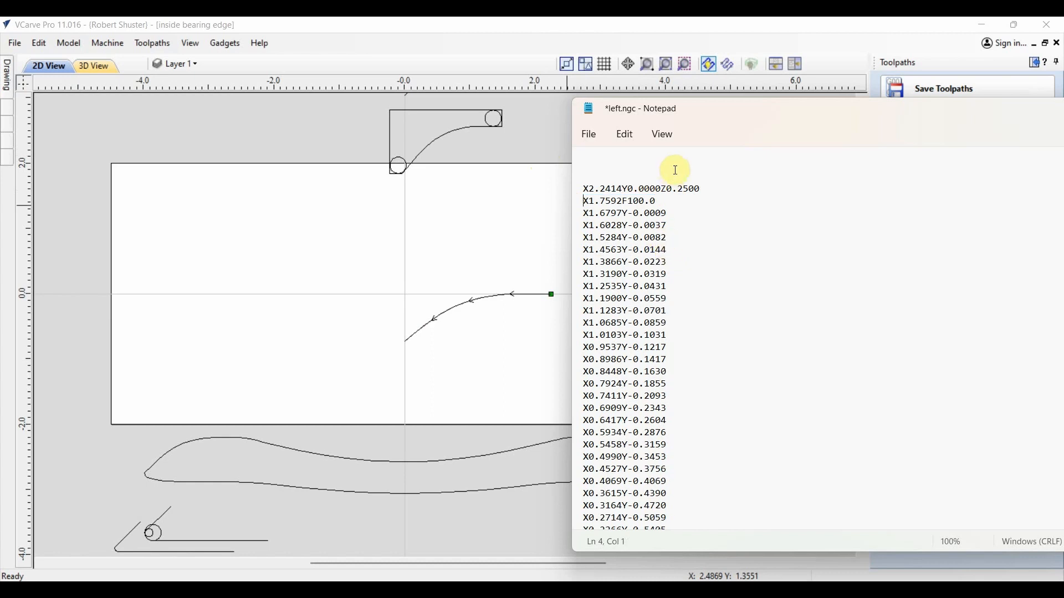
pyautogui.moveTo(663, 188); pyautogui.dragTo(746, 191)
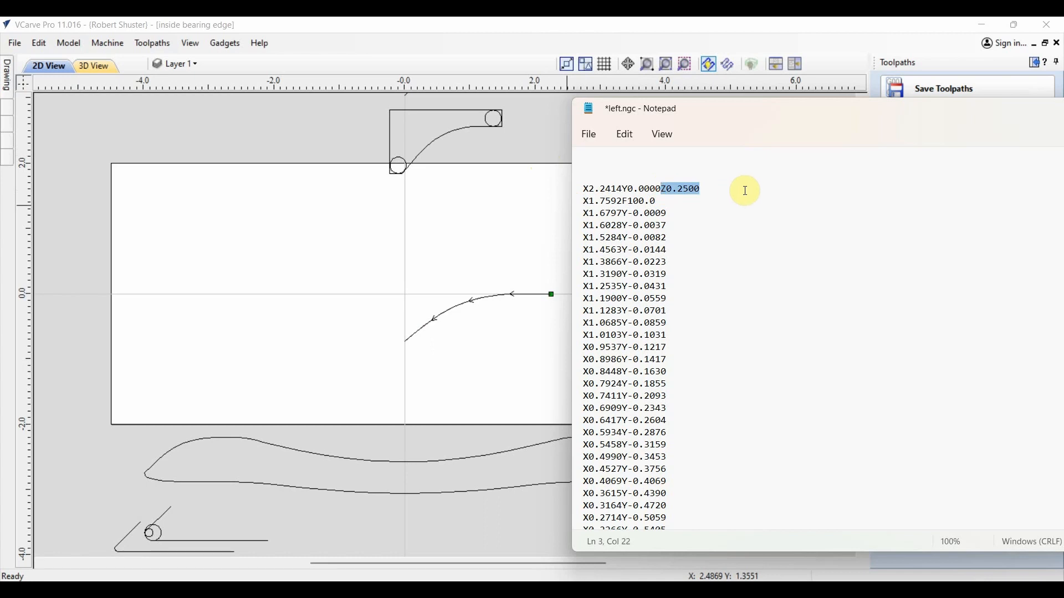
pyautogui.press('Delete')
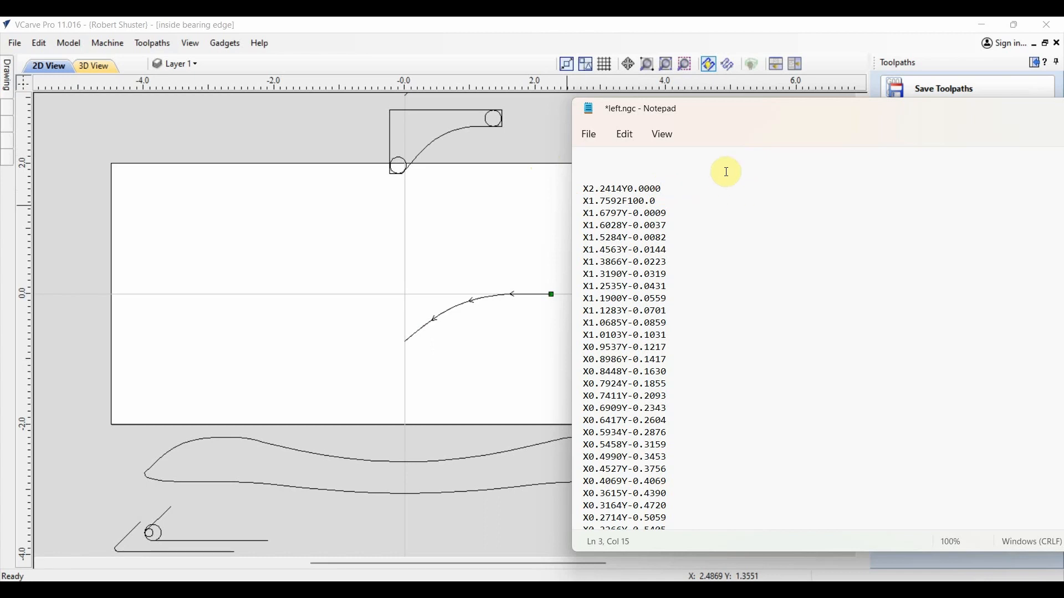
# Remove the F100.0 feed rate from the end of the X1.7592 line
pyautogui.click(674, 203)
pyautogui.press('BackSpace')
pyautogui.press('BackSpace')
pyautogui.press('BackSpace')
pyautogui.press('BackSpace')
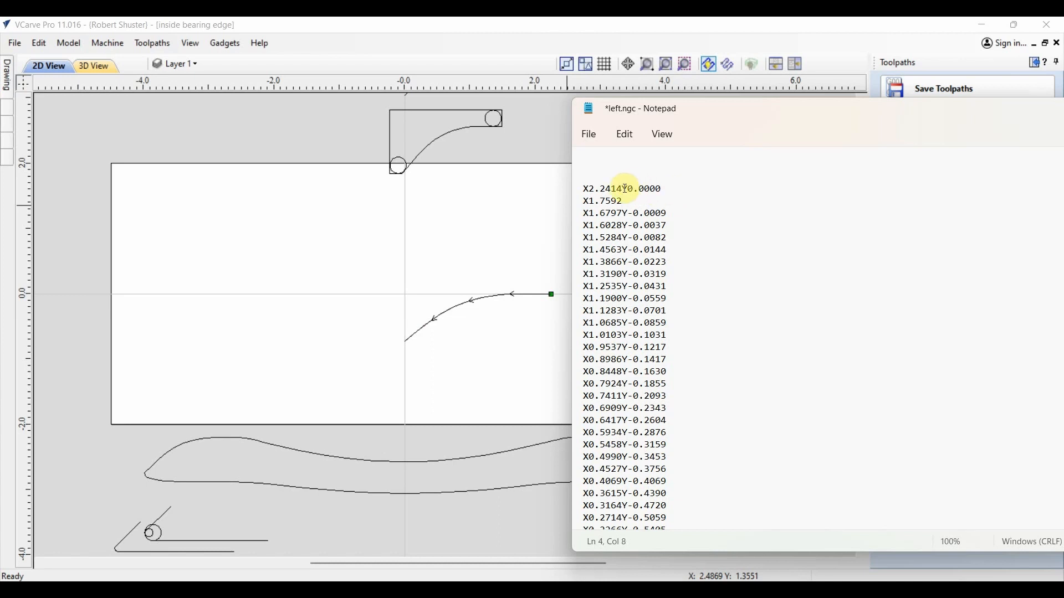
# Copy Y0.0000 from the X2.2414 line and append it to the X1.7592 line
pyautogui.moveTo(622, 189); pyautogui.dragTo(662, 190)
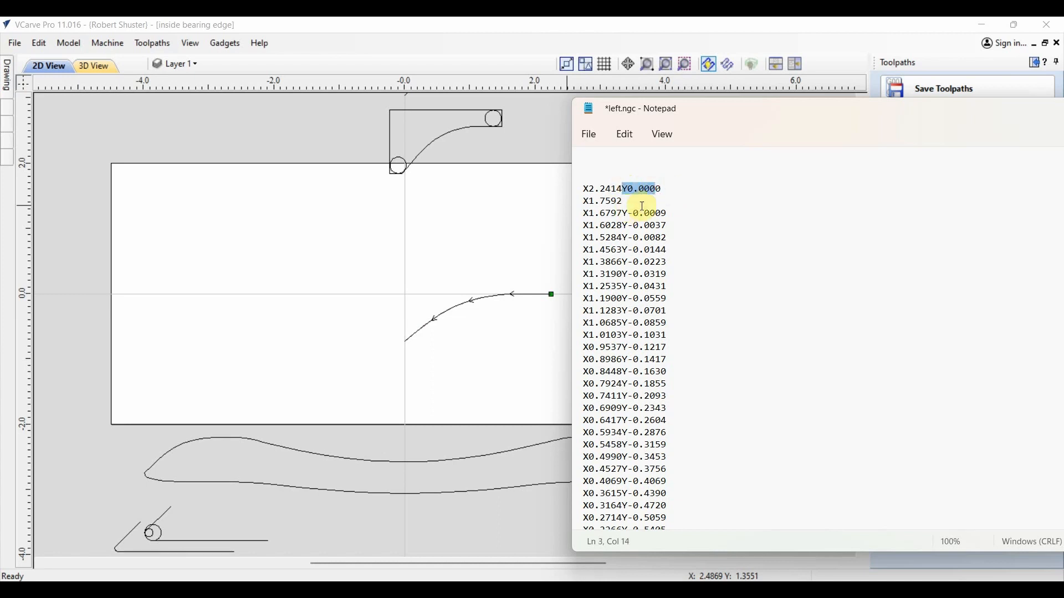
pyautogui.click(666, 197)
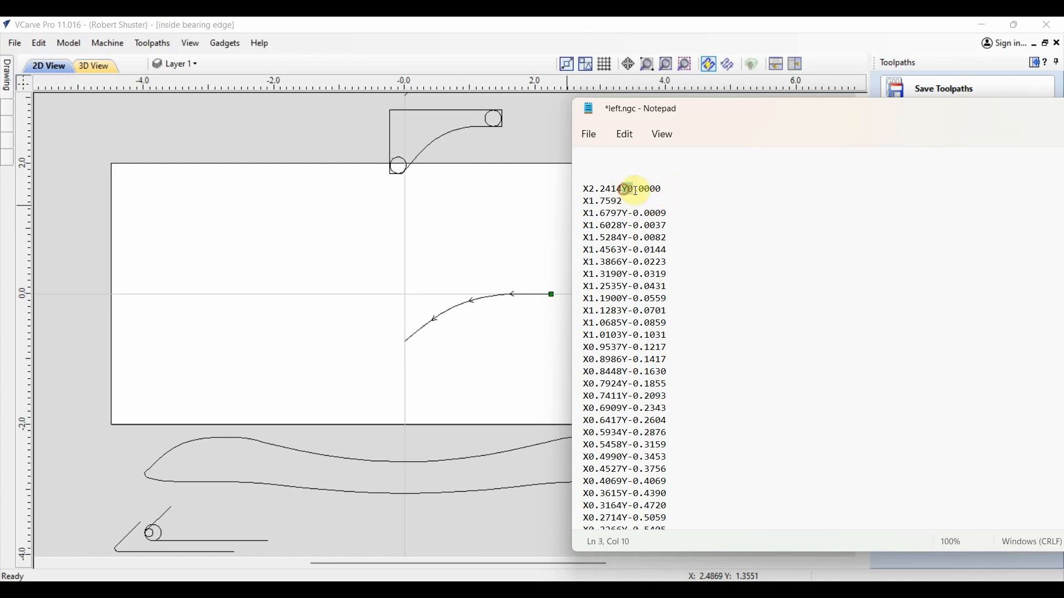
pyautogui.moveTo(623, 189); pyautogui.dragTo(663, 189)
pyautogui.click(669, 200)
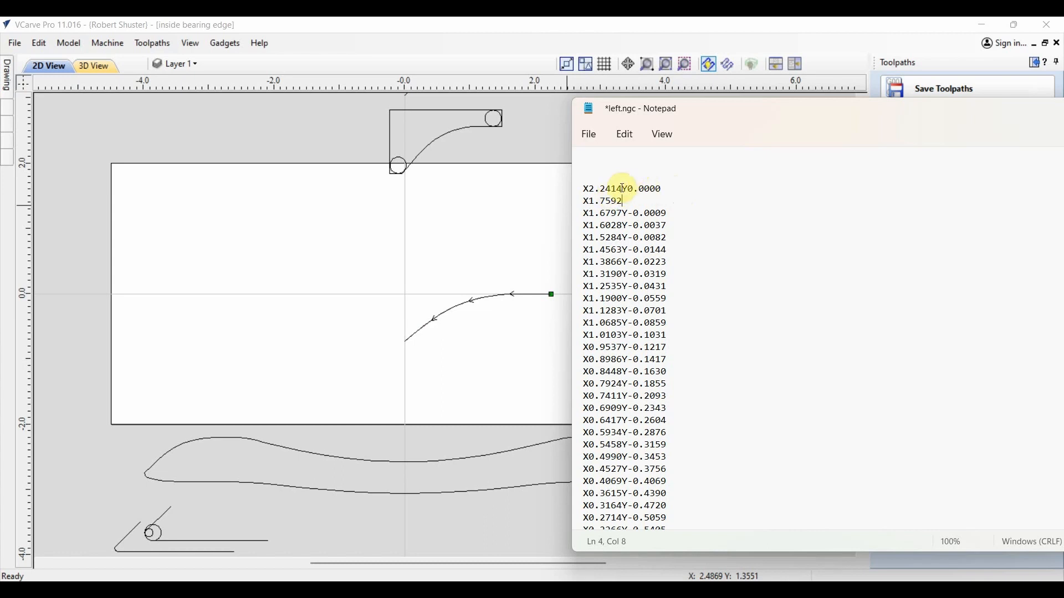
pyautogui.moveTo(623, 189); pyautogui.dragTo(657, 188)
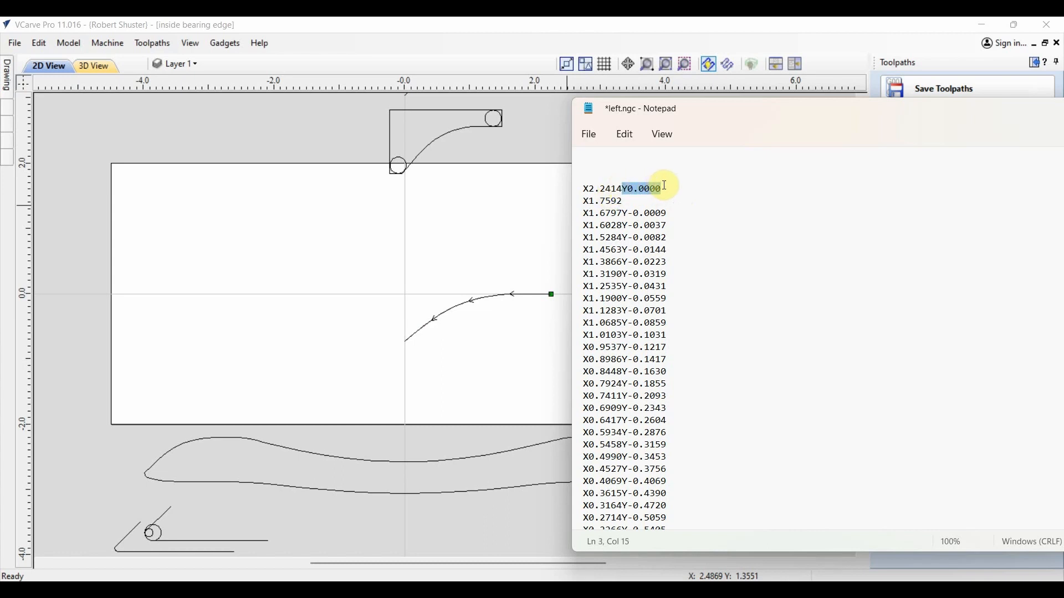
pyautogui.hotkey('ctrl', 'c')
pyautogui.click(652, 201)
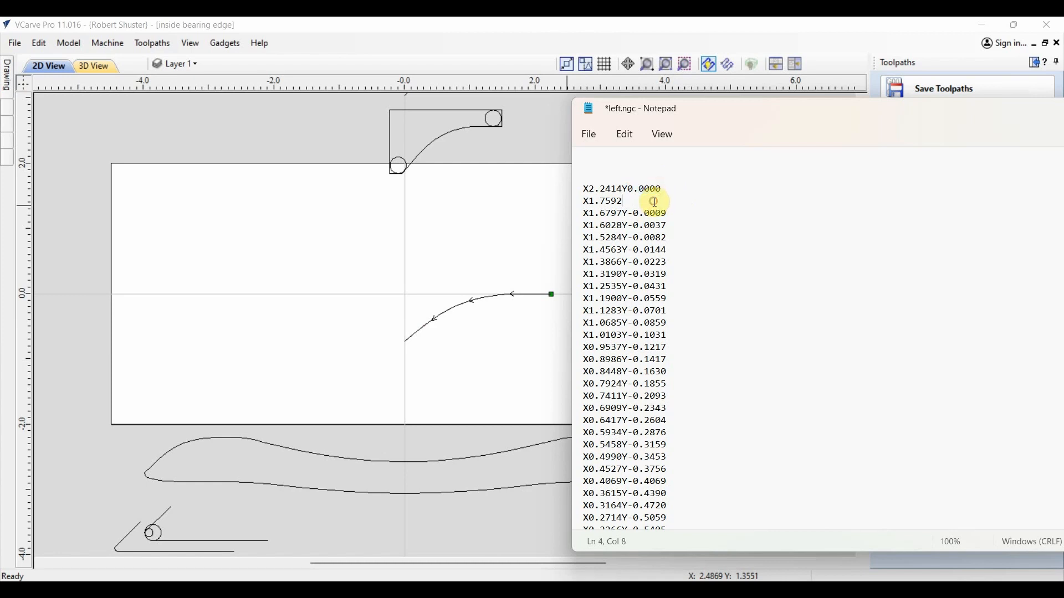
pyautogui.hotkey('ctrl', 'v')
pyautogui.click(699, 227)
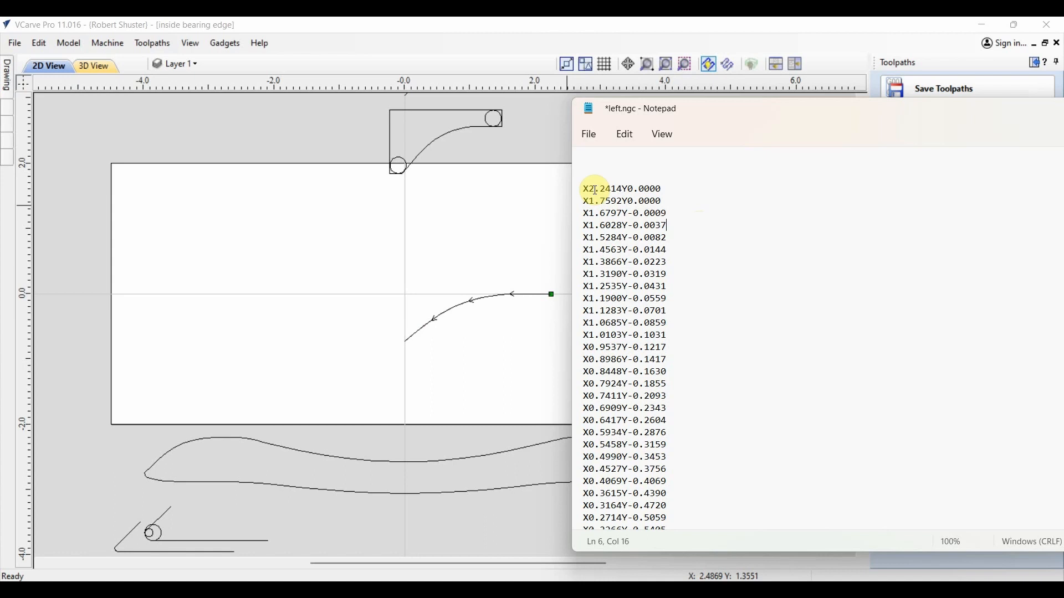
# Delete the closing G-code lines after X0.0000Y-0.7237, from G0Z0.2500 through the % sign
pyautogui.scroll(-3, 672, 231)
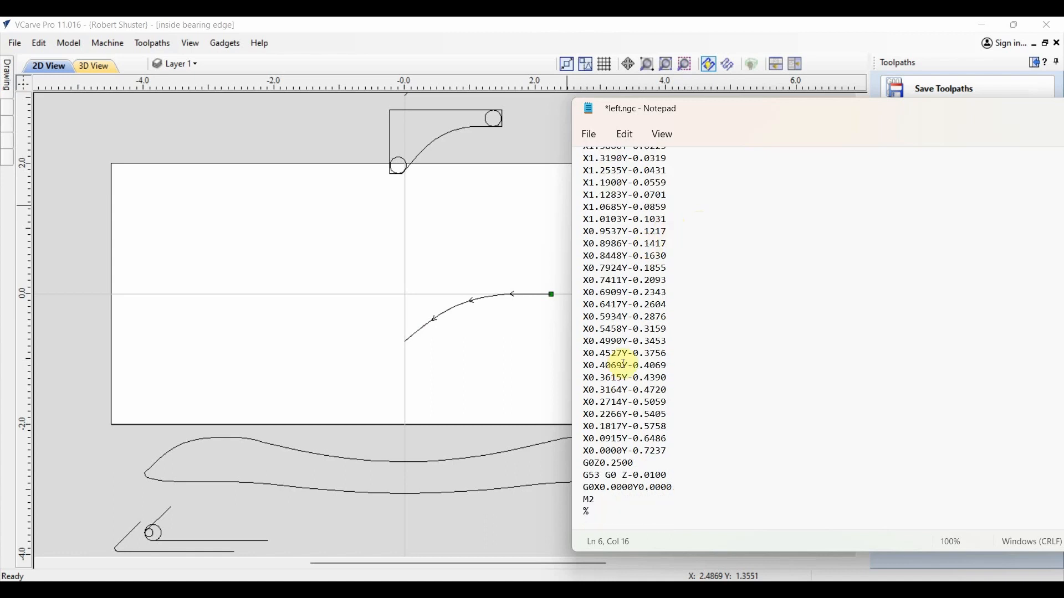
pyautogui.click(587, 462)
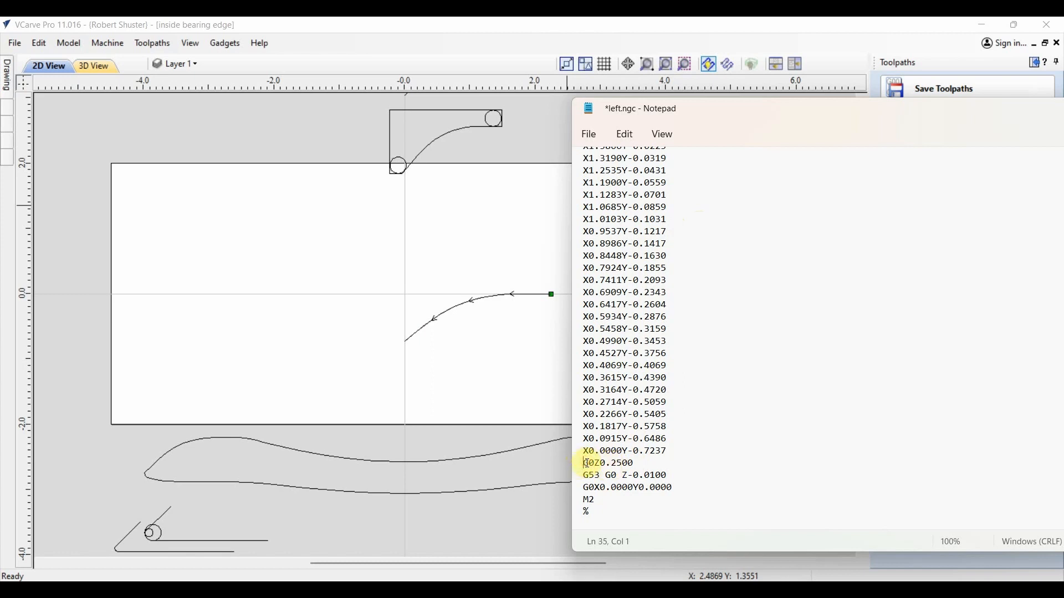
pyautogui.moveTo(587, 462); pyautogui.dragTo(644, 520)
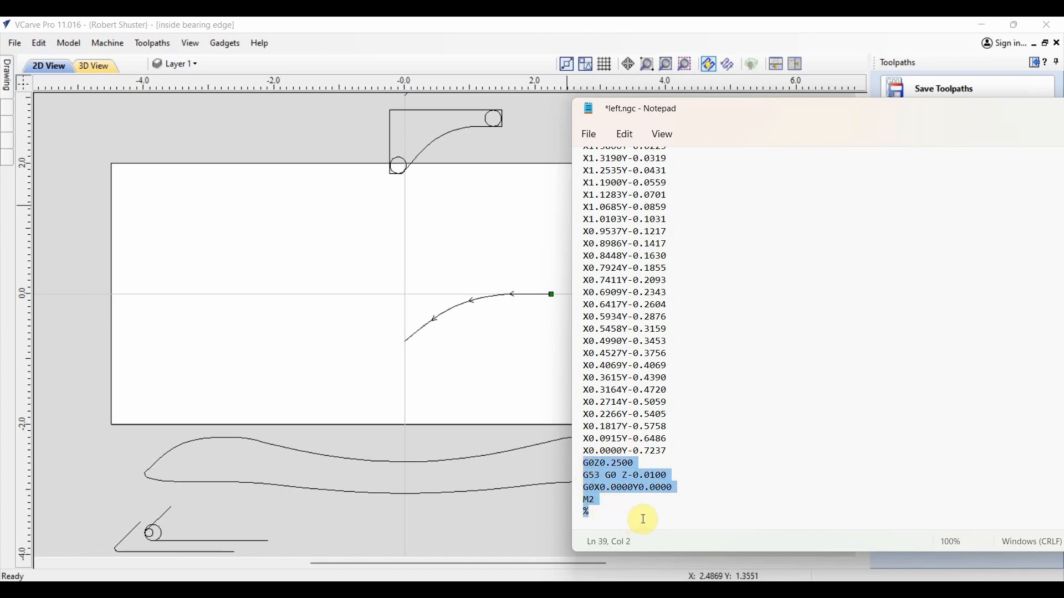
pyautogui.press('Delete')
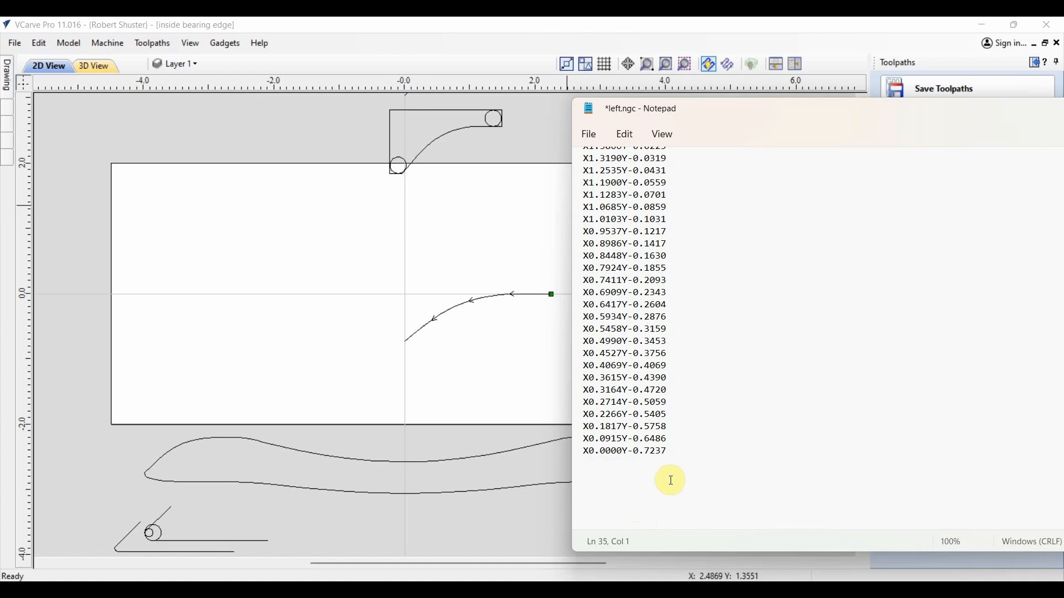
pyautogui.scroll(4, 672, 479)
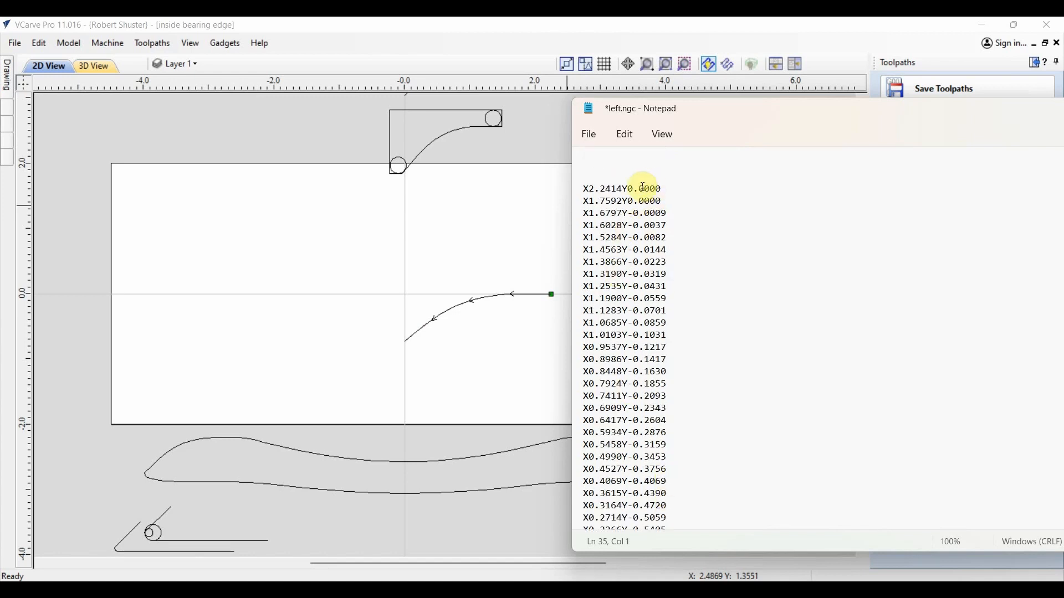
# Move the Notepad window aside, switch to VCarve and hide the left toolpath in the drawing
pyautogui.moveTo(665, 118); pyautogui.dragTo(704, 124)
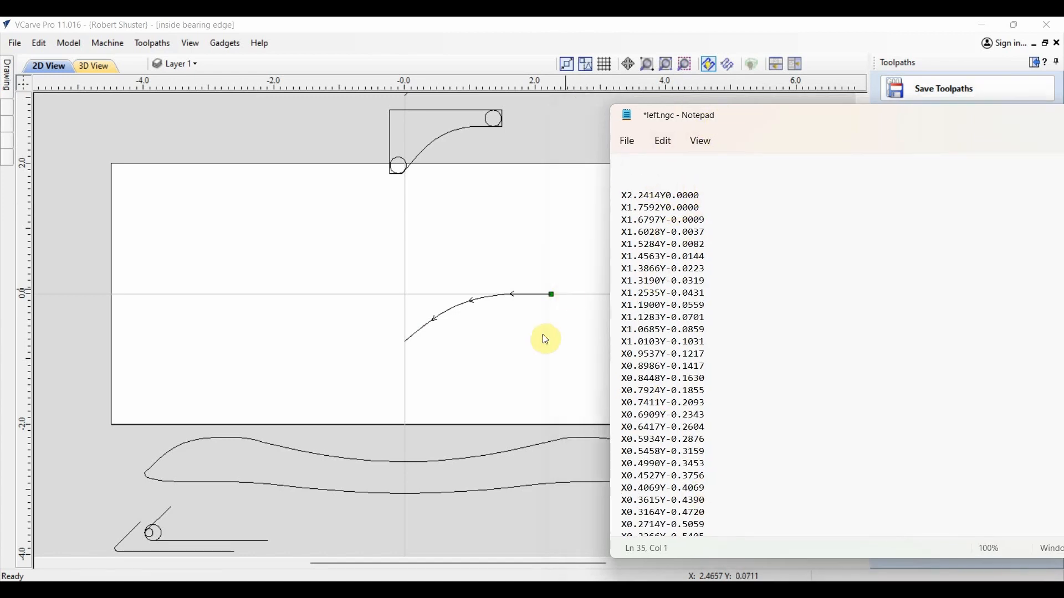
pyautogui.click(544, 338)
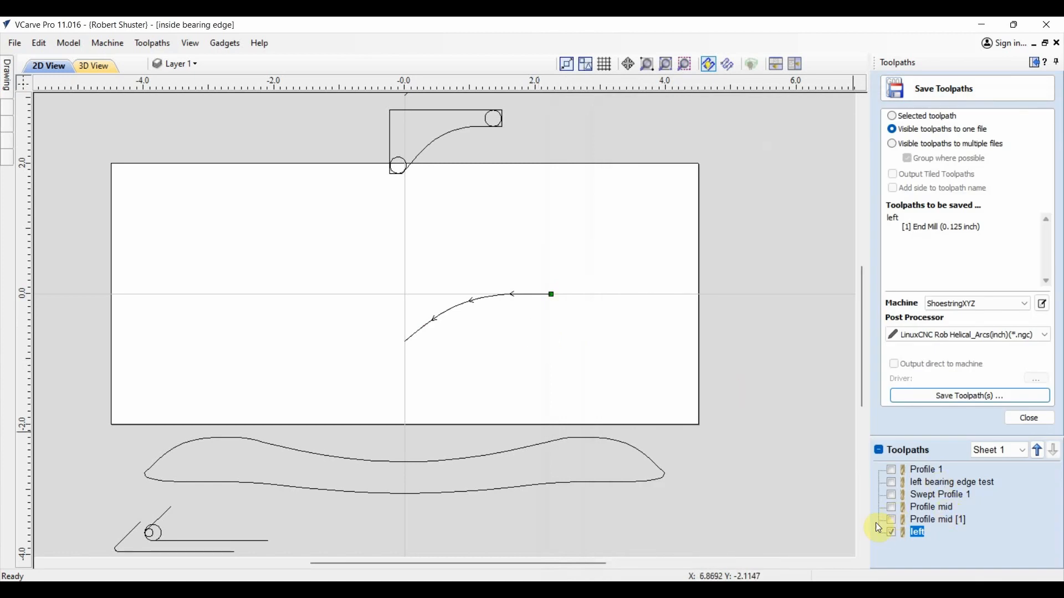
pyautogui.click(891, 533)
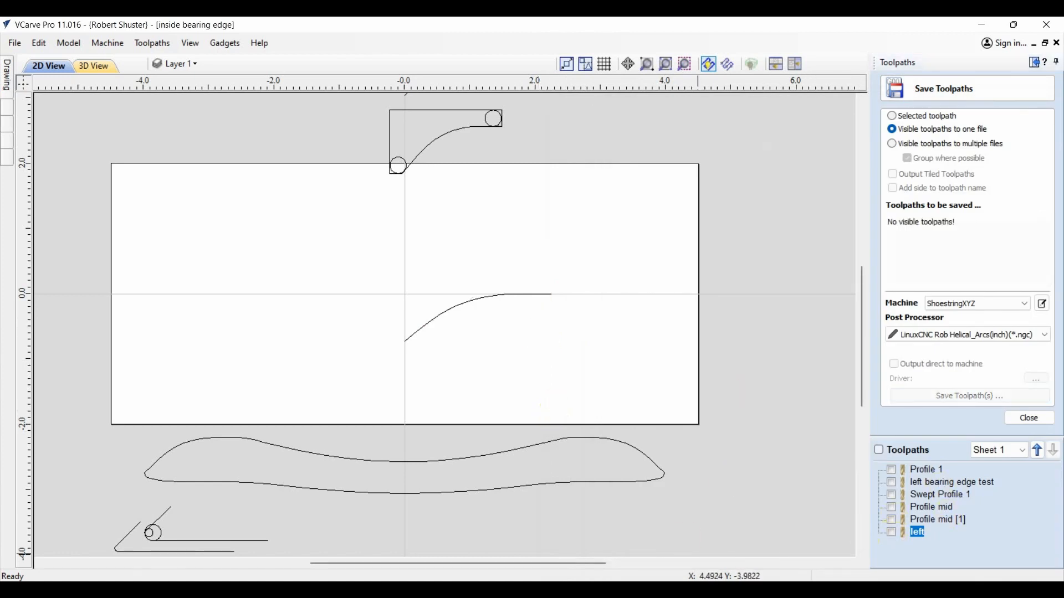
# Compare the first and last coordinates in the Notepad list with the ends of the bearing-edge curve in VCarve
pyautogui.hotkey('alt', 'Tab')
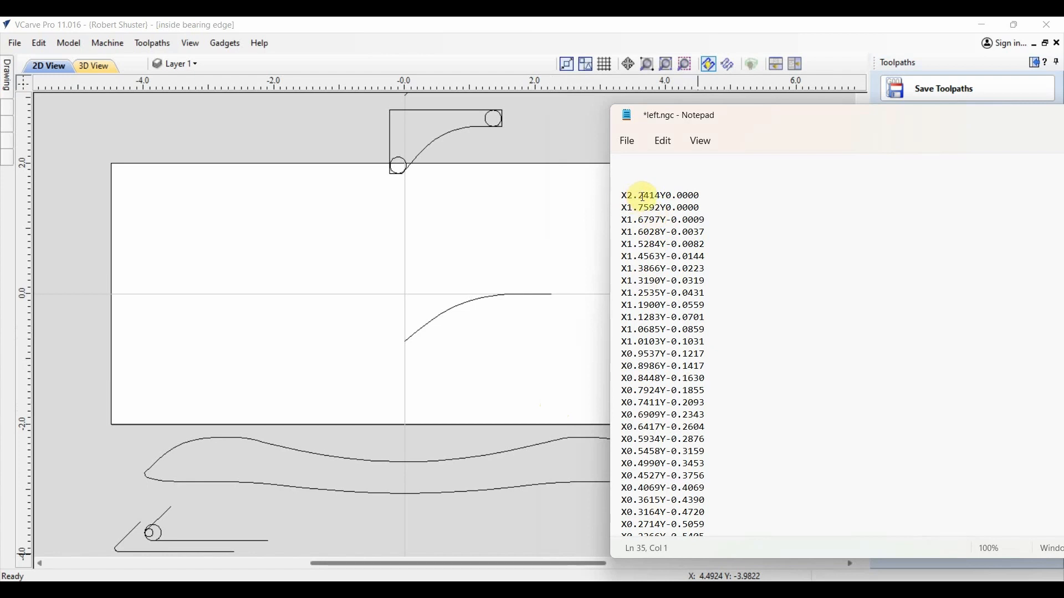
pyautogui.click(591, 269)
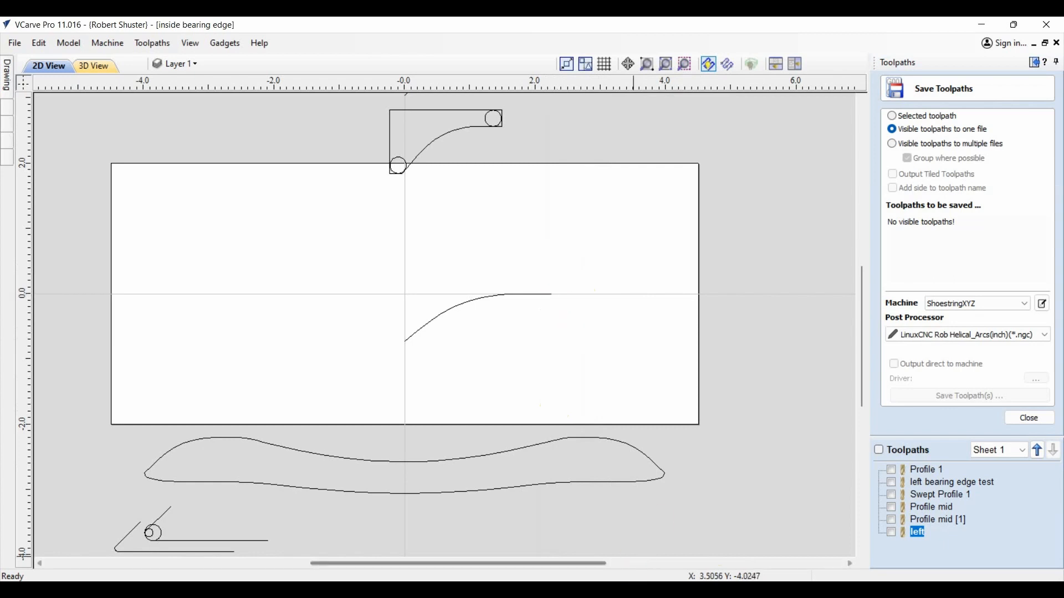
pyautogui.hotkey('alt', 'Tab')
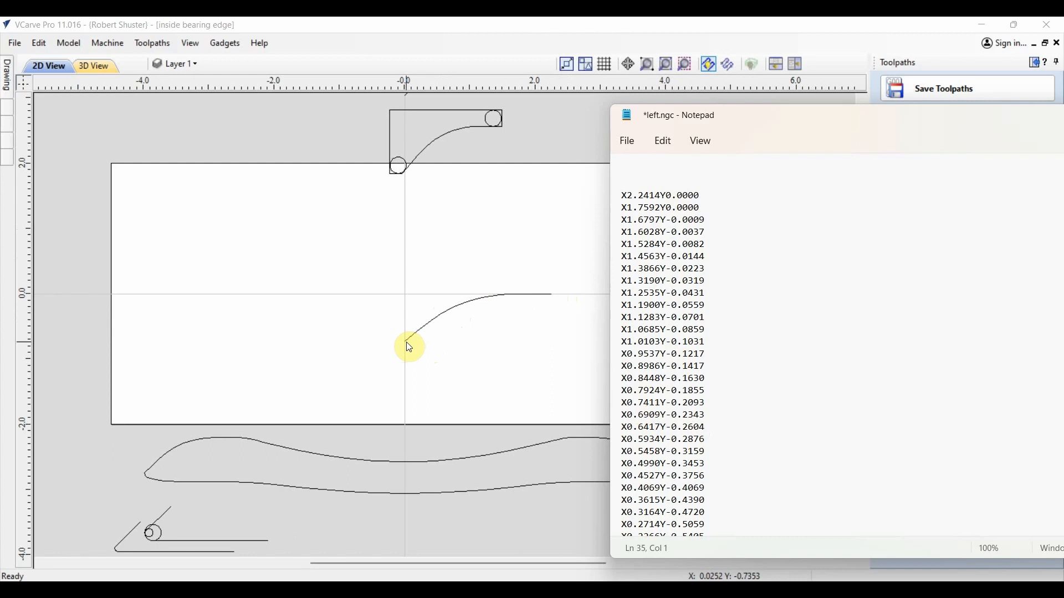
pyautogui.scroll(-2, 689, 375)
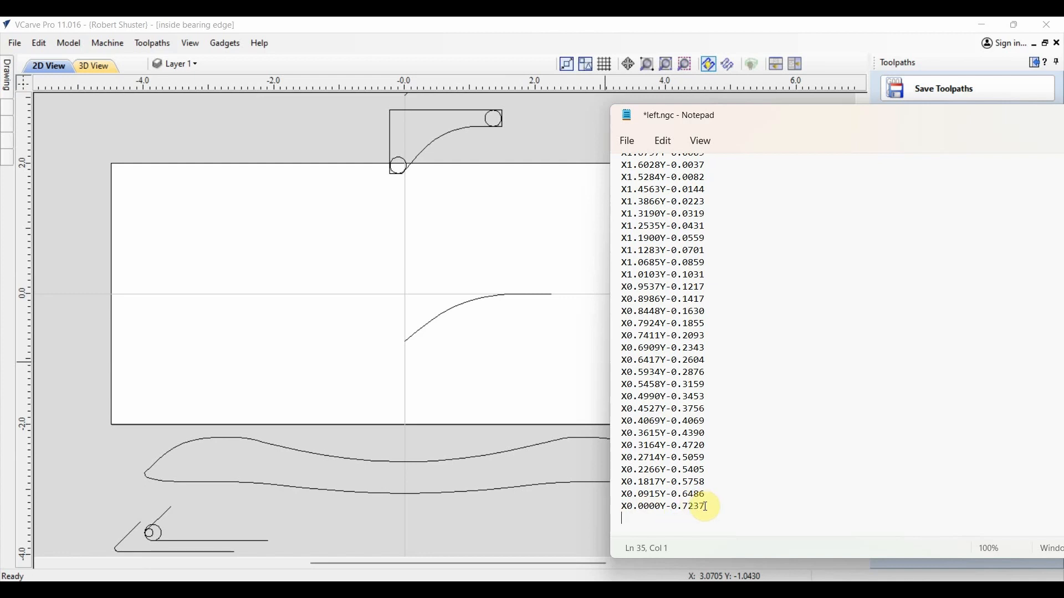
pyautogui.click(710, 507)
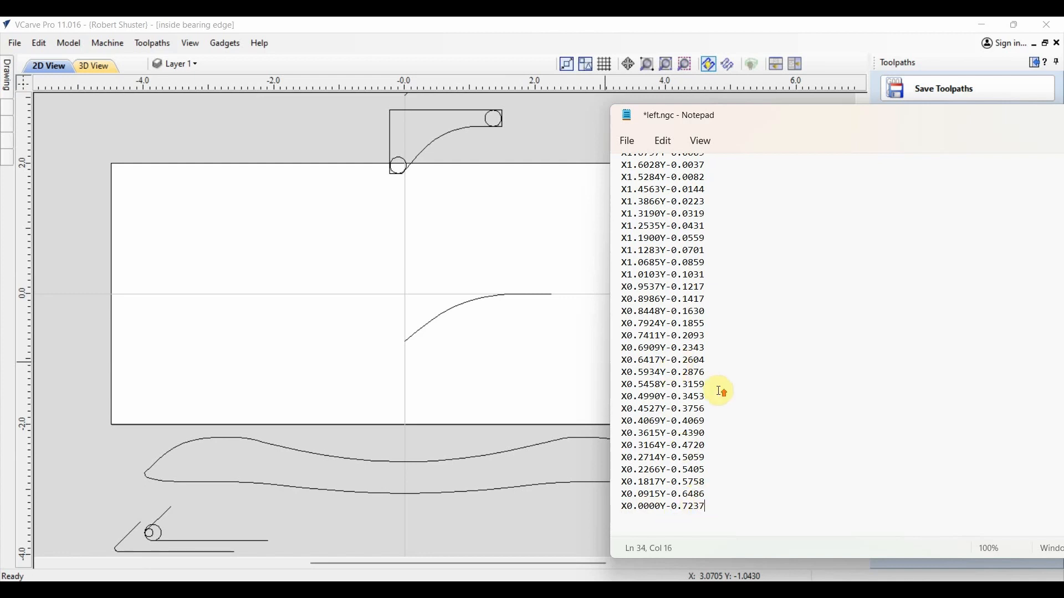
pyautogui.scroll(2, 722, 391)
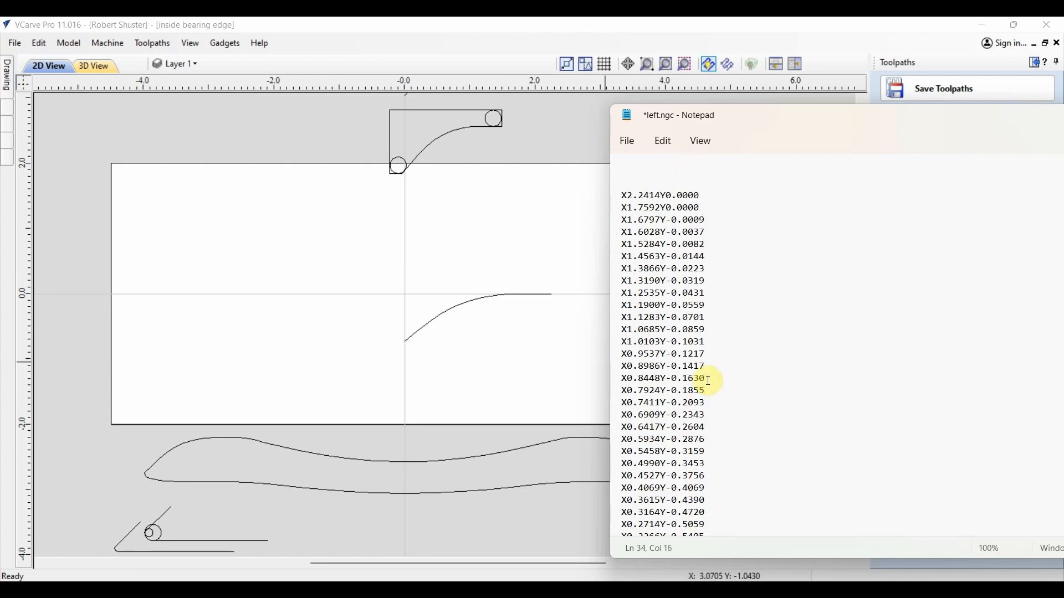
pyautogui.click(568, 345)
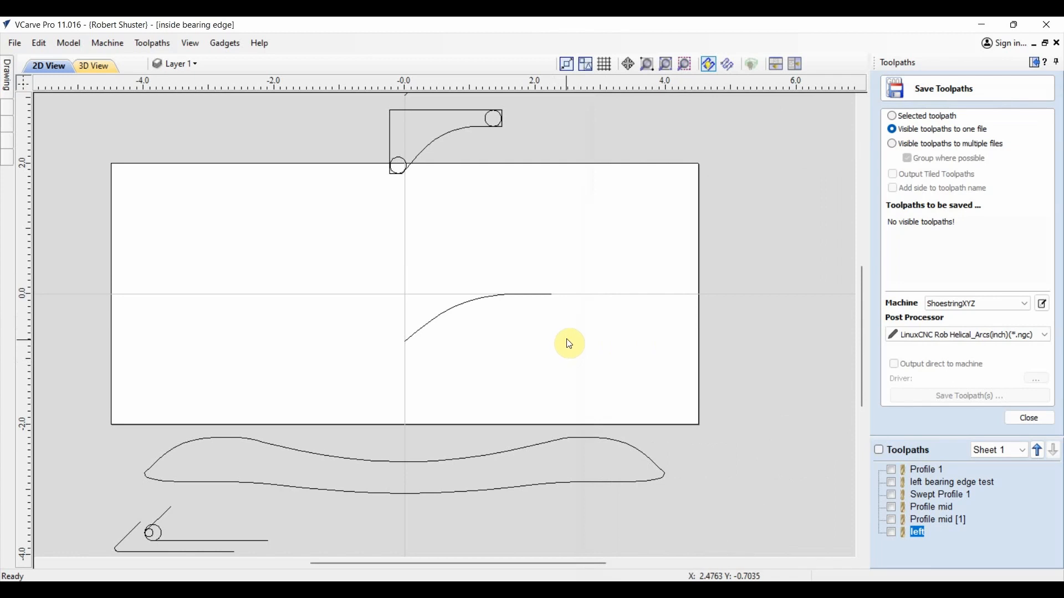
# Select the bearing-edge curve in VCarve, and close left.ngc in Notepad without saving its changes
pyautogui.click(556, 294)
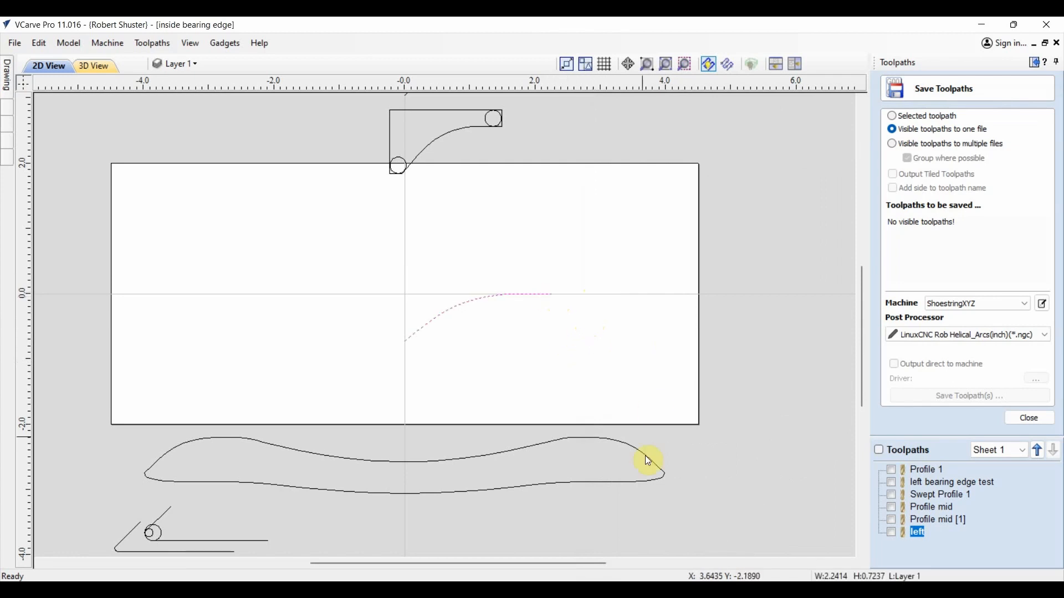
pyautogui.click(767, 579)
pyautogui.moveTo(1017, 115); pyautogui.dragTo(951, 135)
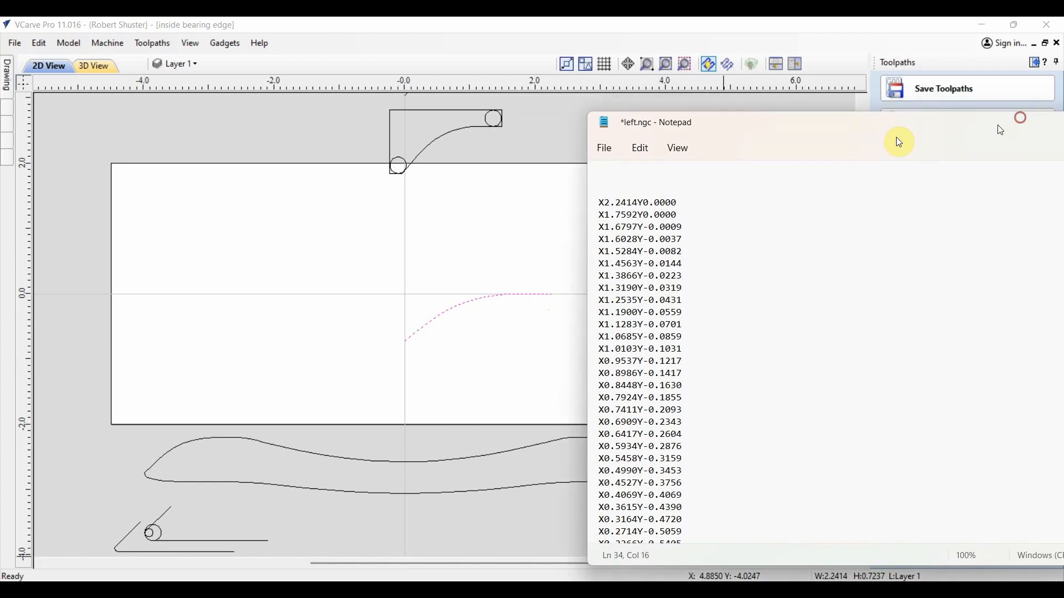
pyautogui.click(1026, 144)
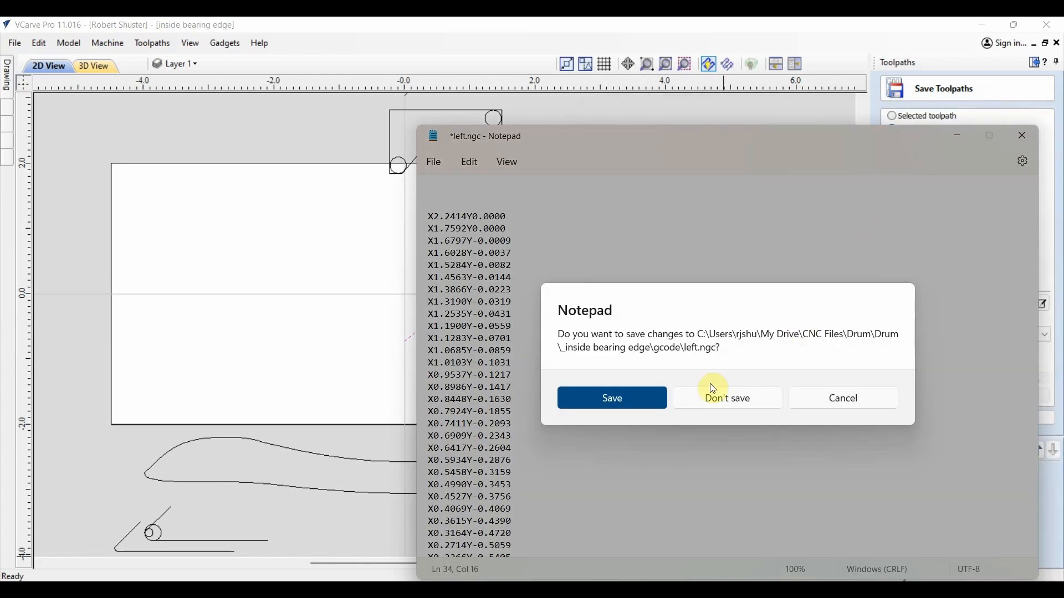
pyautogui.click(721, 409)
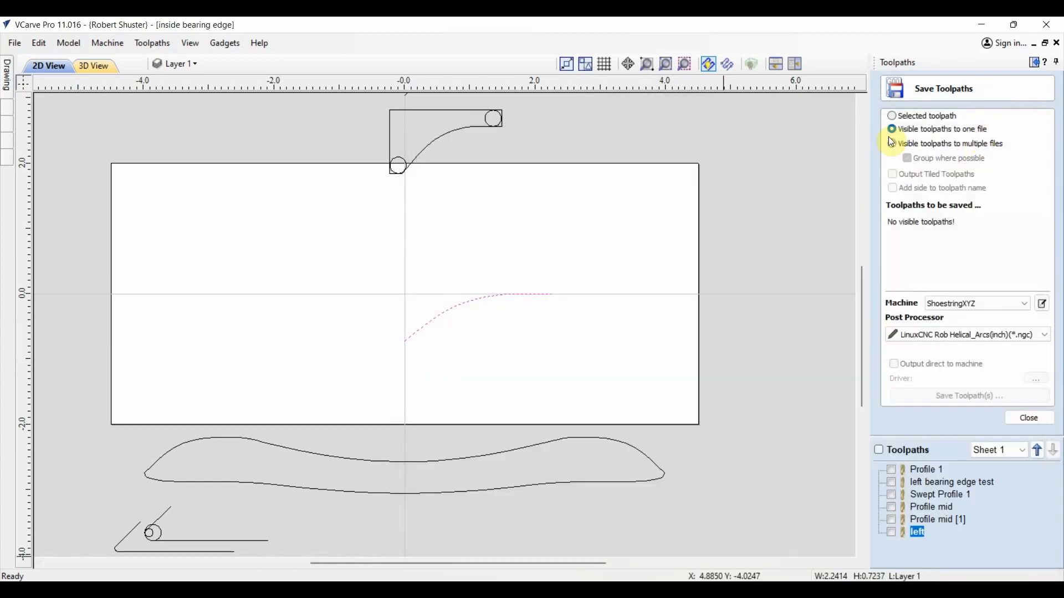
# Fit circular arcs to the selected bearing-edge curve with a 0.001 inch tolerance, keeping sharp corners at 60 degrees and replacing the original vector
pyautogui.click(1034, 63)
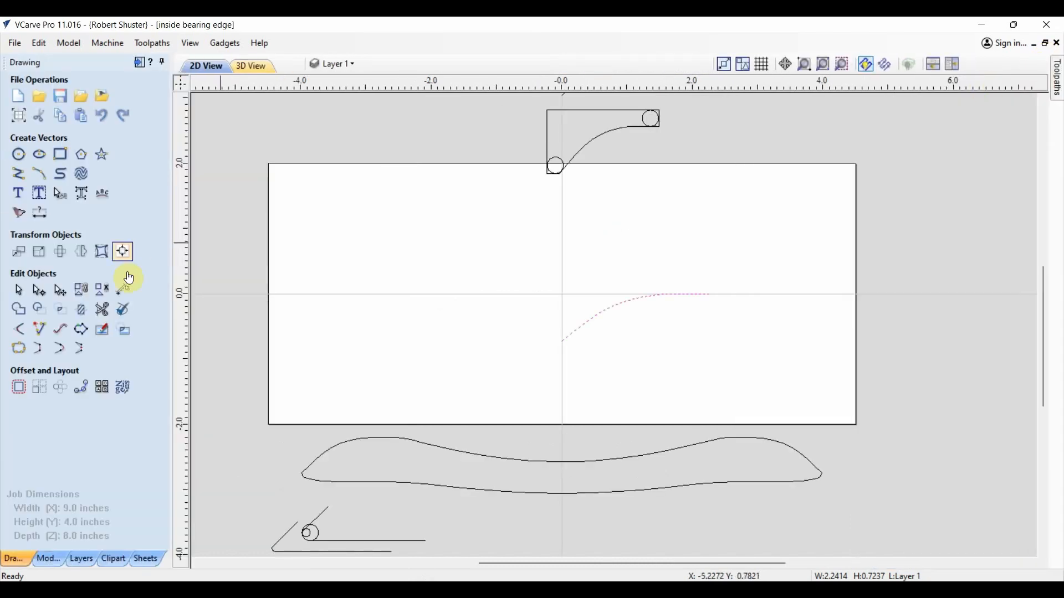
pyautogui.click(62, 329)
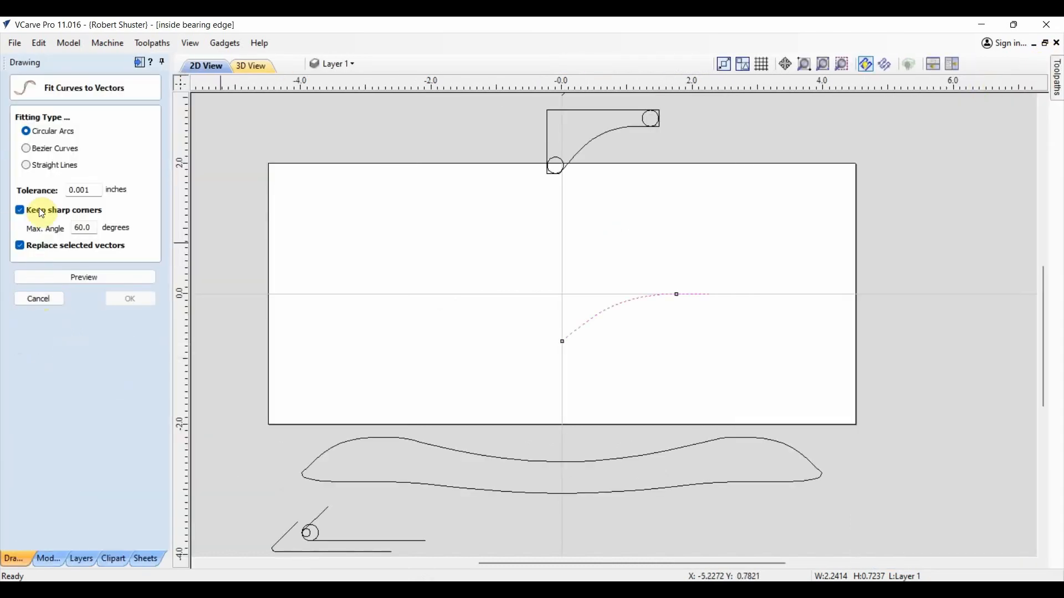
pyautogui.click(107, 280)
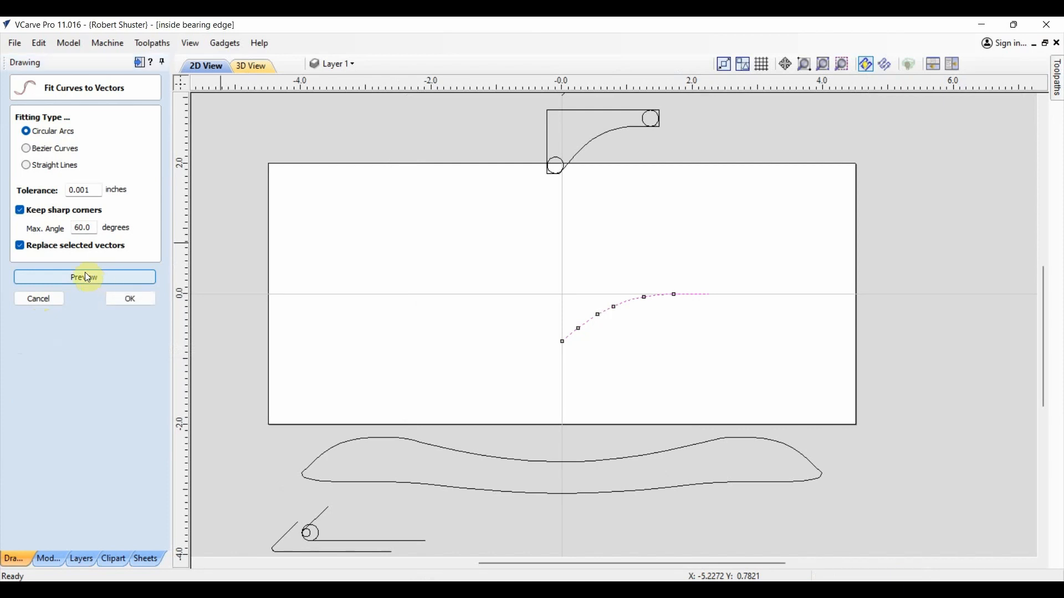
pyautogui.click(128, 299)
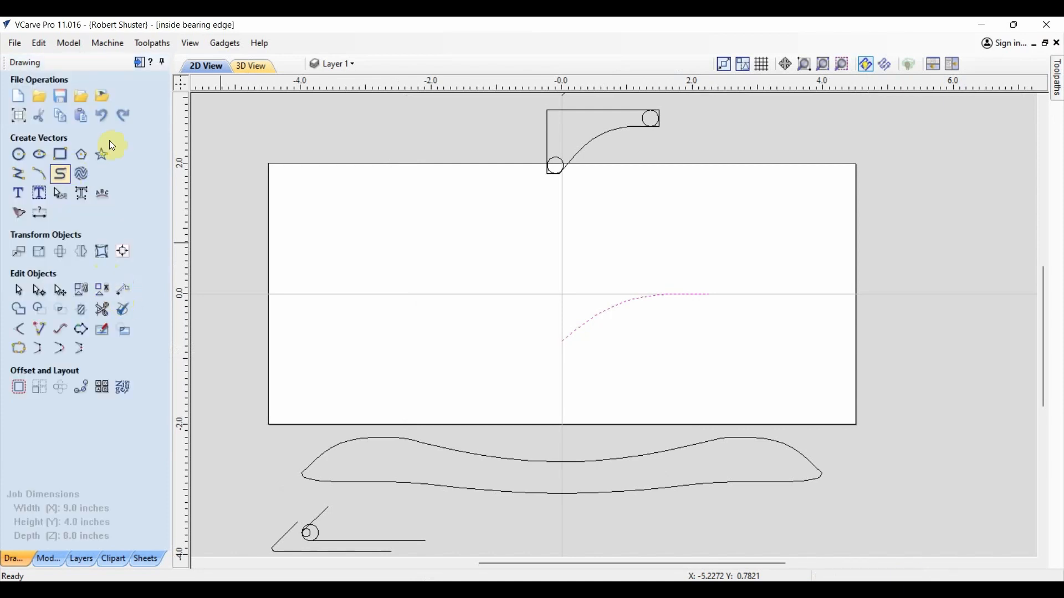
pyautogui.click(483, 199)
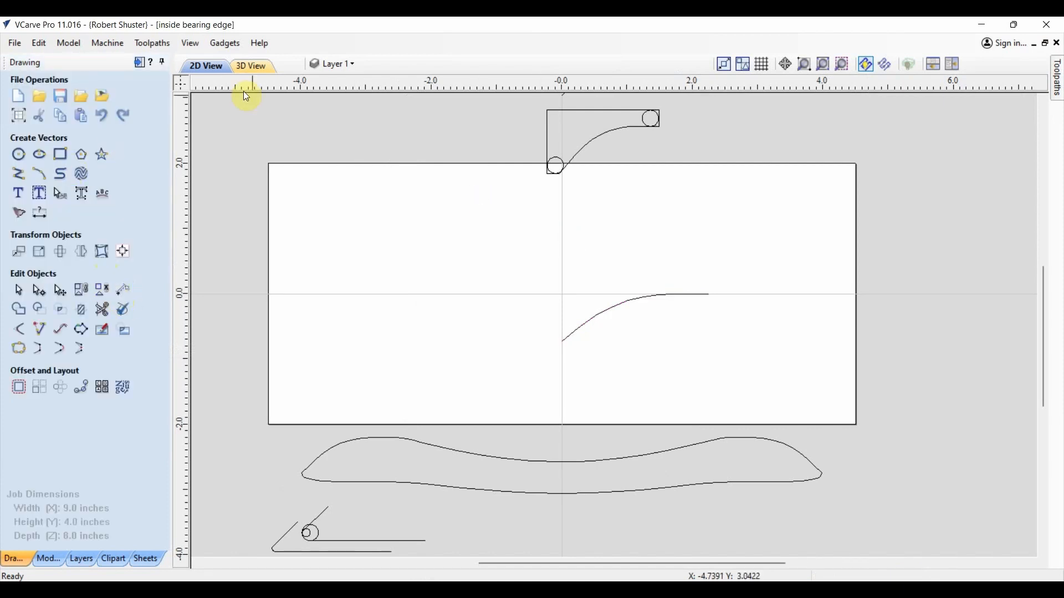
# Reopen the left toolpath's settings, select the refitted bearing-edge curve and recalculate the toolpath along it
pyautogui.click(140, 62)
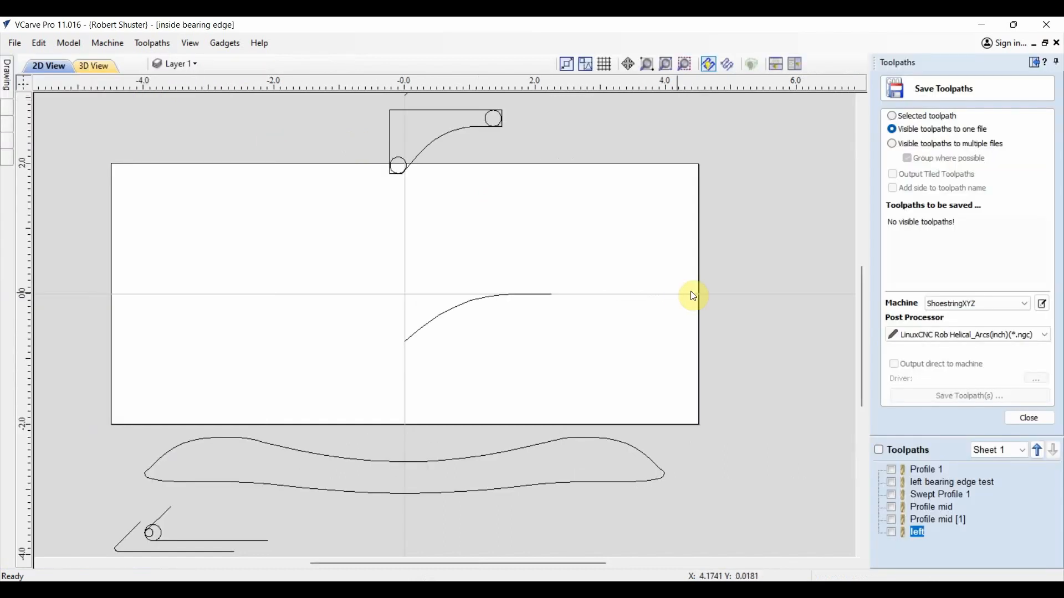
pyautogui.click(1025, 419)
pyautogui.doubleClick(921, 389)
pyautogui.scroll(-5, 965, 490)
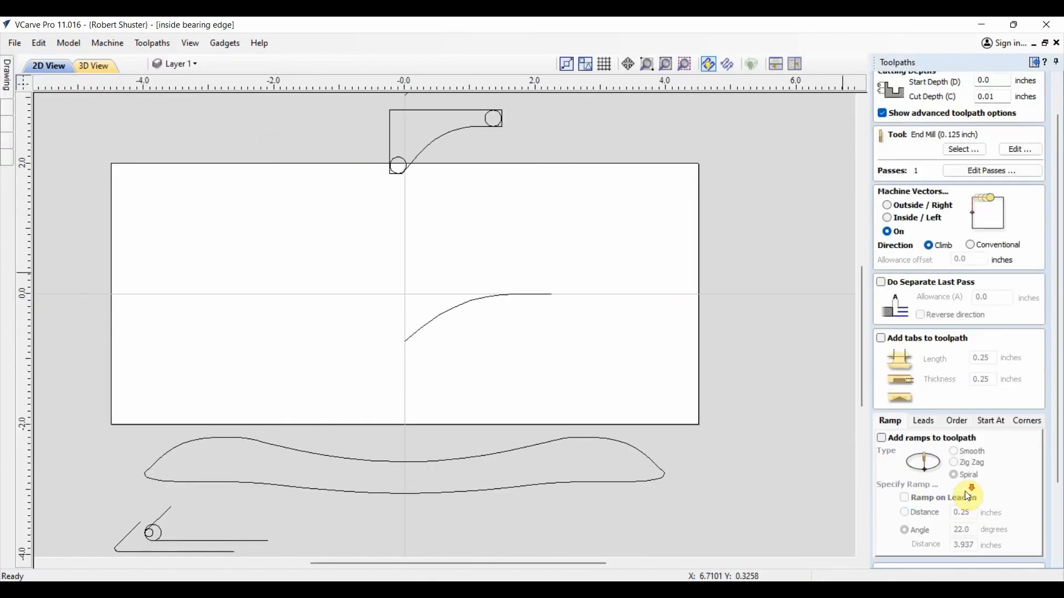
pyautogui.click(916, 557)
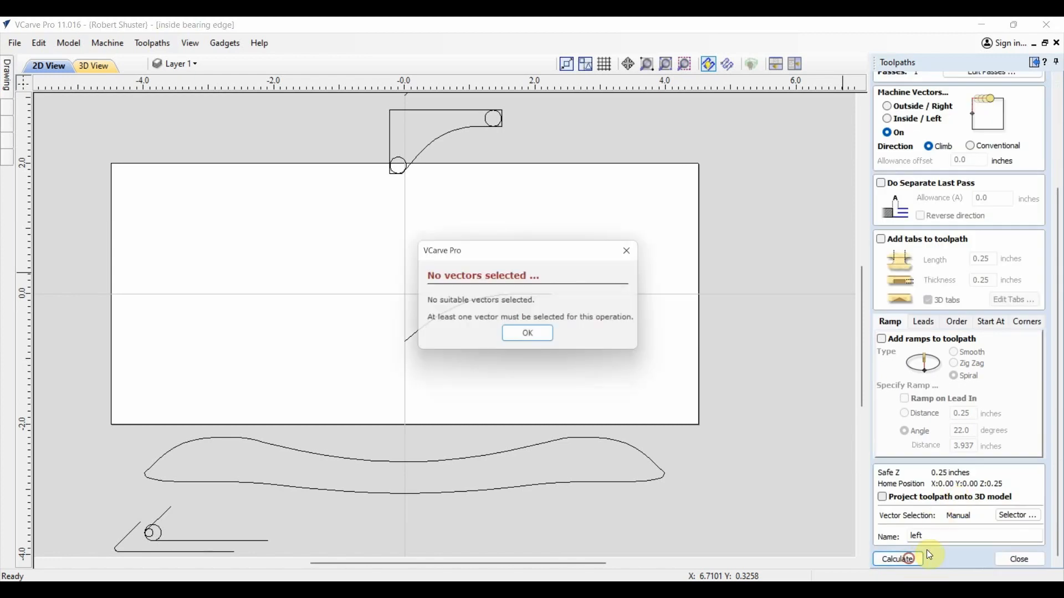
pyautogui.click(706, 353)
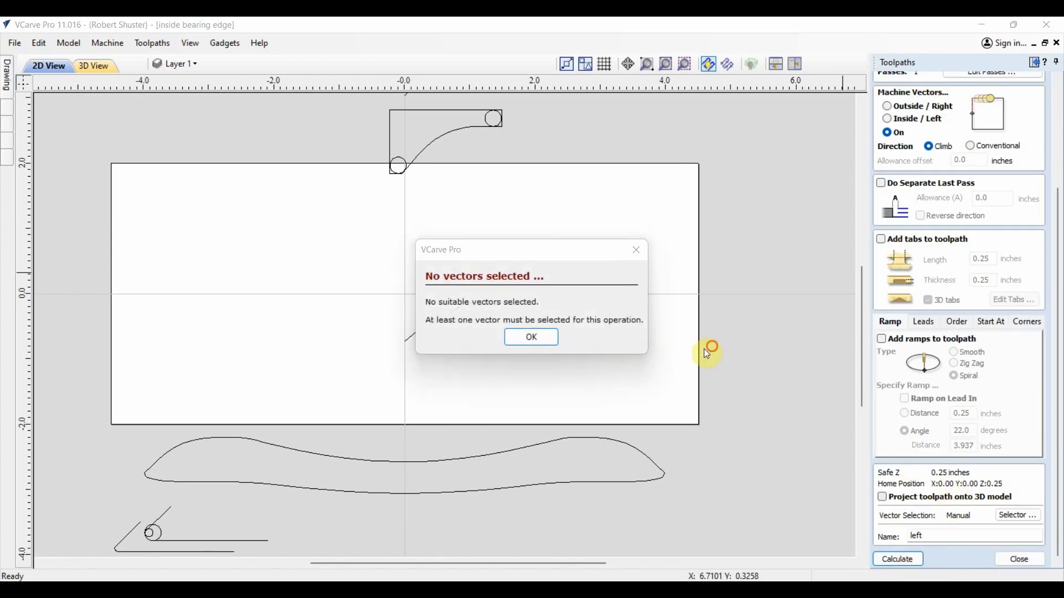
pyautogui.click(552, 343)
pyautogui.click(541, 296)
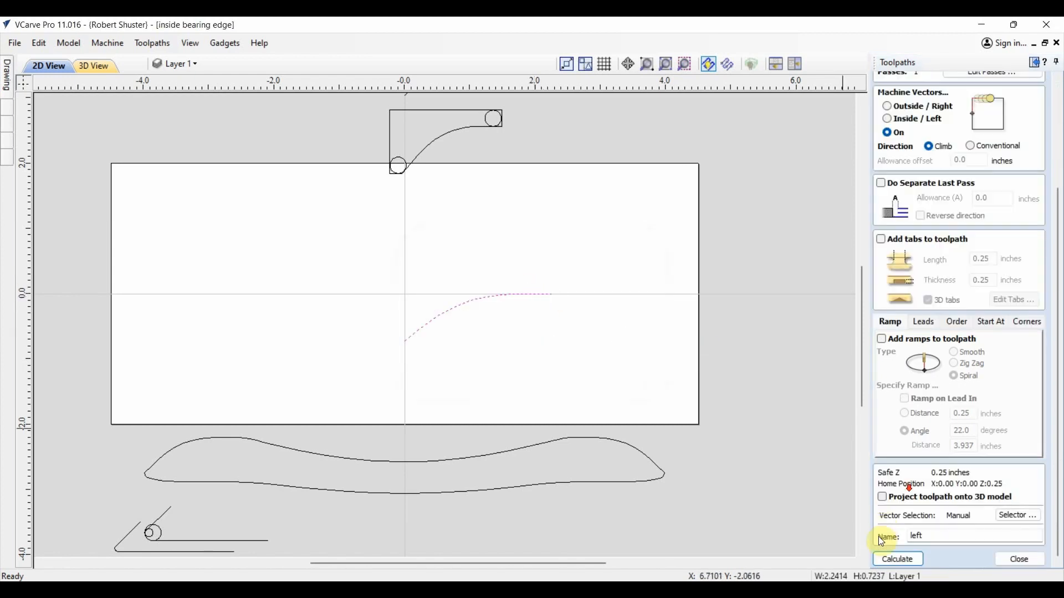
pyautogui.click(888, 557)
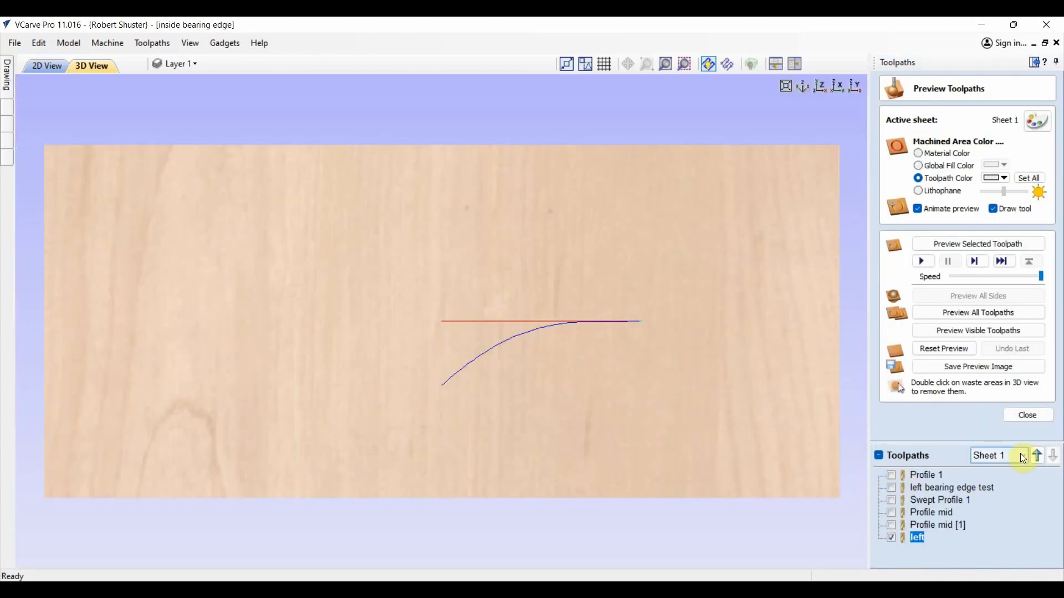
# Save the recalculated left toolpath as left.ngc in the gcode folder with the LinuxCNC Rob Helical_Arcs post processor, replacing the existing file
pyautogui.click(1032, 415)
pyautogui.click(988, 273)
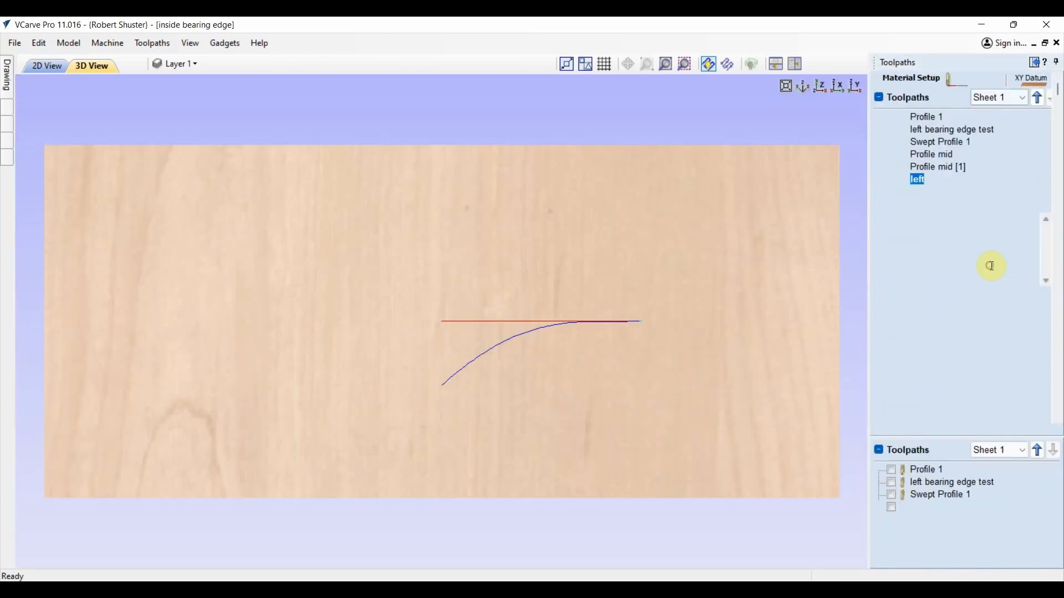
pyautogui.click(941, 395)
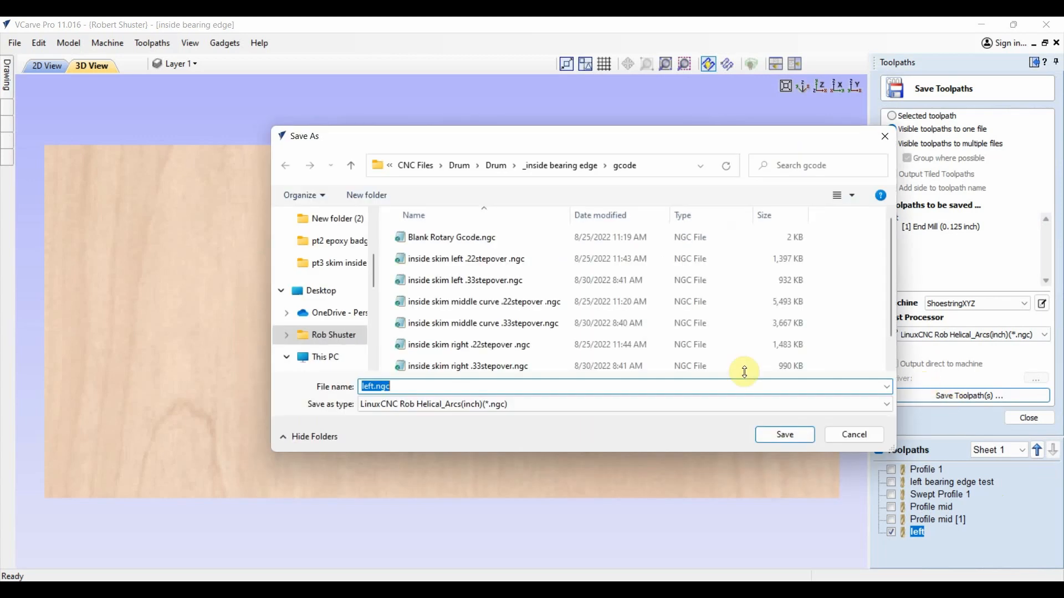
pyautogui.click(778, 439)
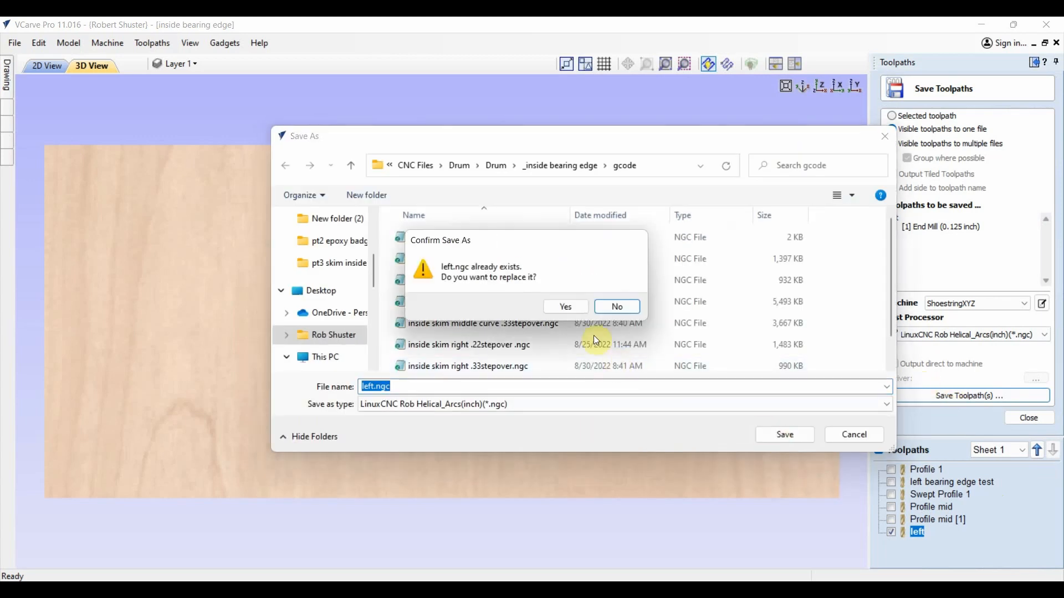
pyautogui.click(564, 308)
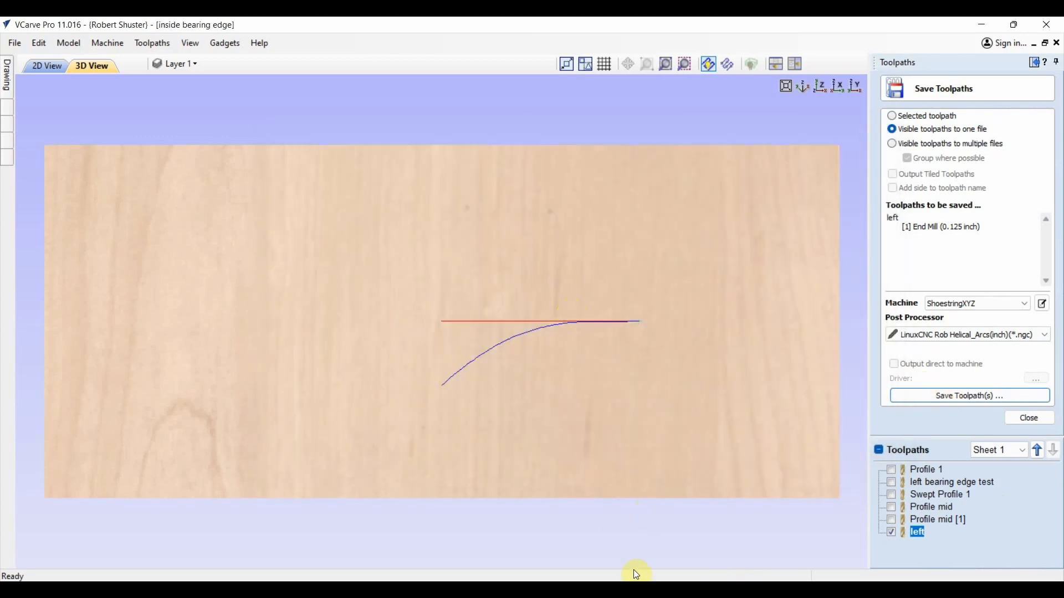
# Switch to the gcode folder in File Explorer and open left.ngc in Notepad
pyautogui.moveTo(577, 589)
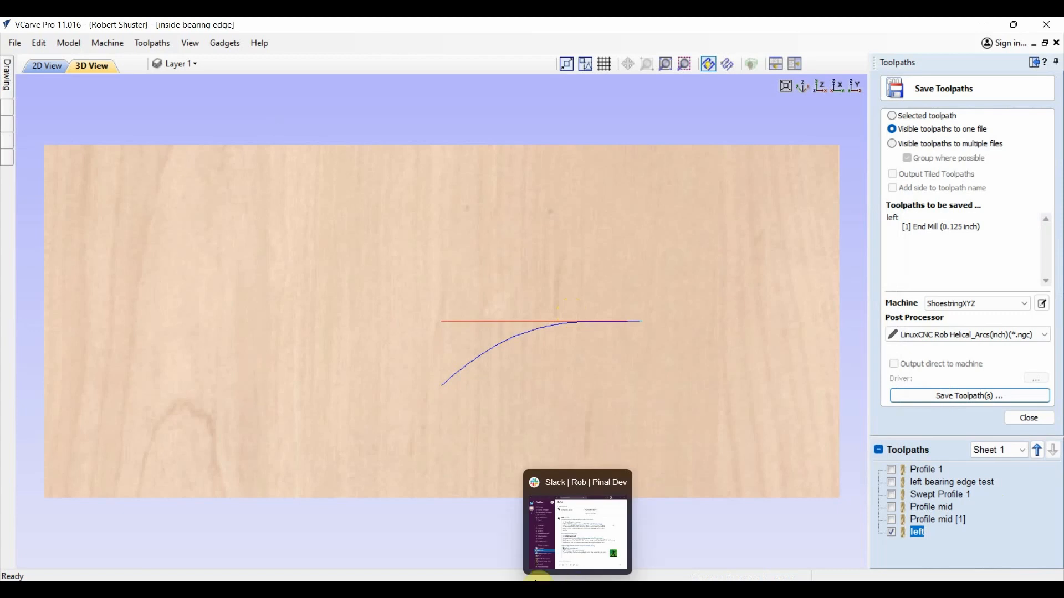
pyautogui.moveTo(455, 588)
pyautogui.click(452, 546)
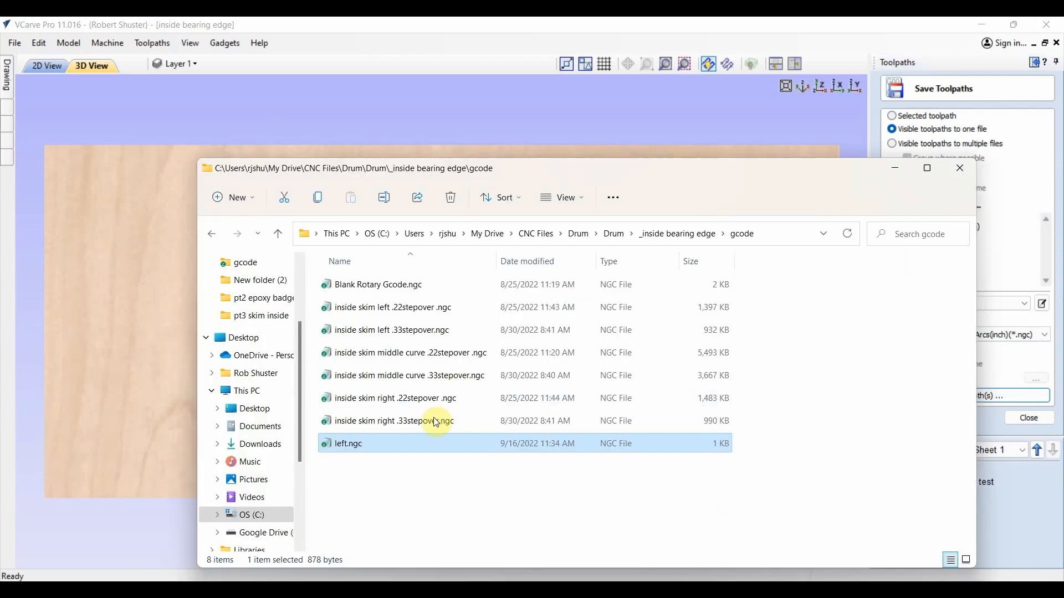
pyautogui.doubleClick(401, 445)
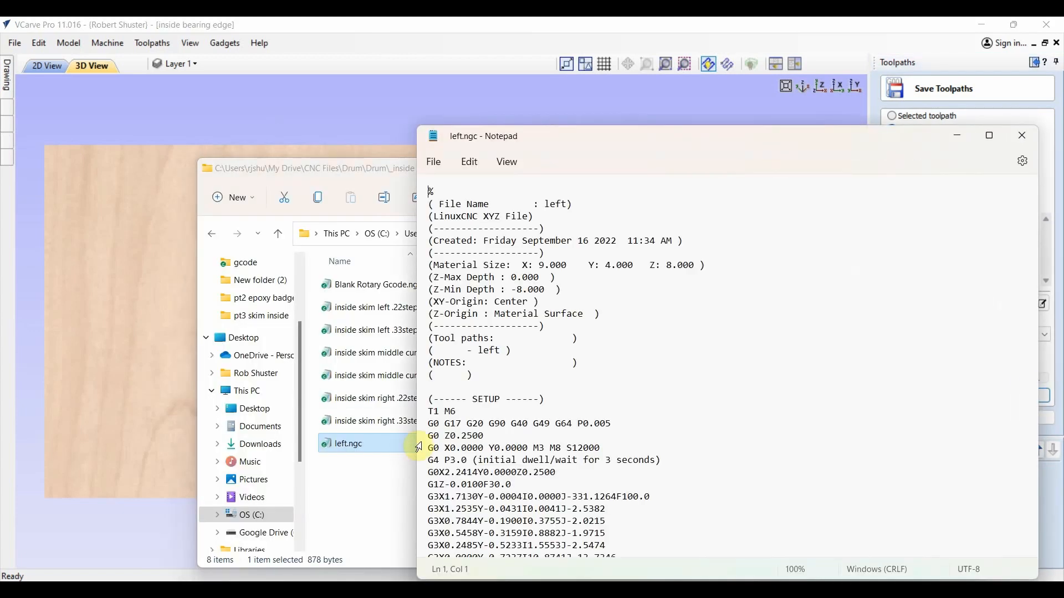
# Highlight the block of G3 arc moves in left.ngc and examine their X, Y, I and J values
pyautogui.scroll(-2, 752, 403)
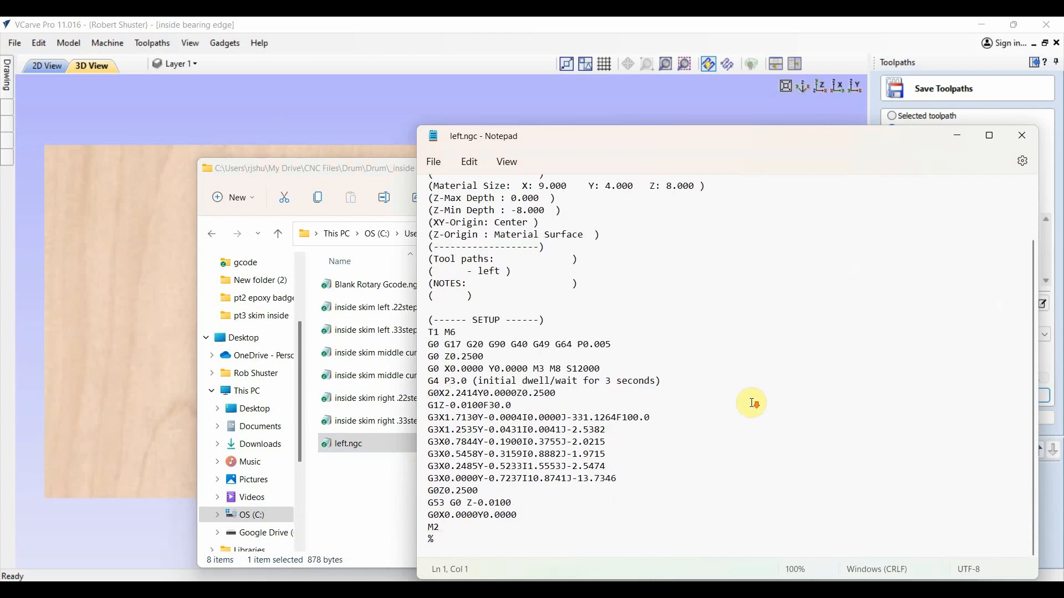
pyautogui.click(633, 476)
pyautogui.moveTo(586, 469); pyautogui.dragTo(428, 414)
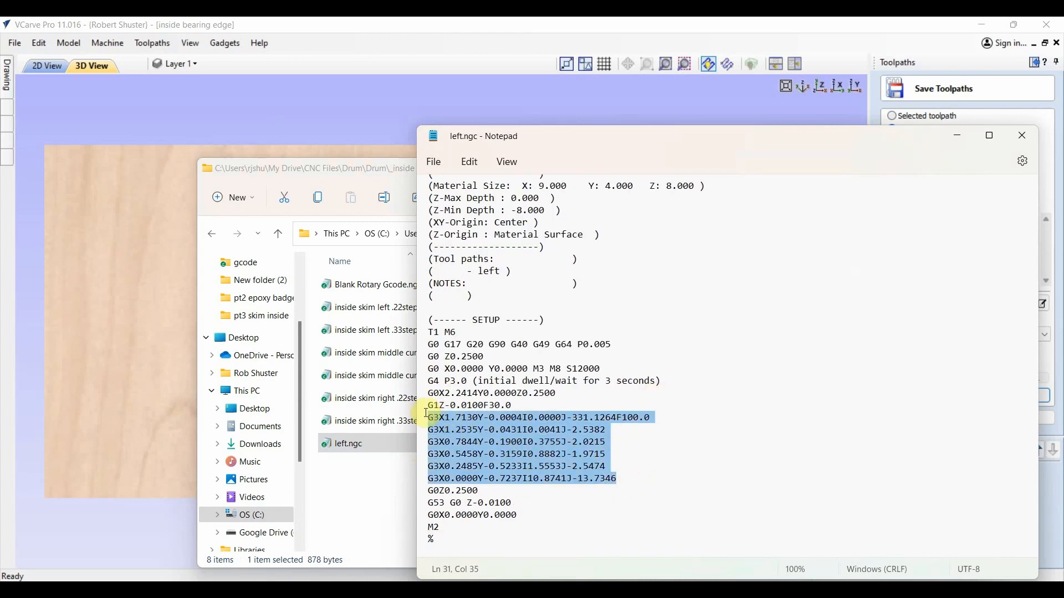
pyautogui.moveTo(581, 145); pyautogui.dragTo(746, 95)
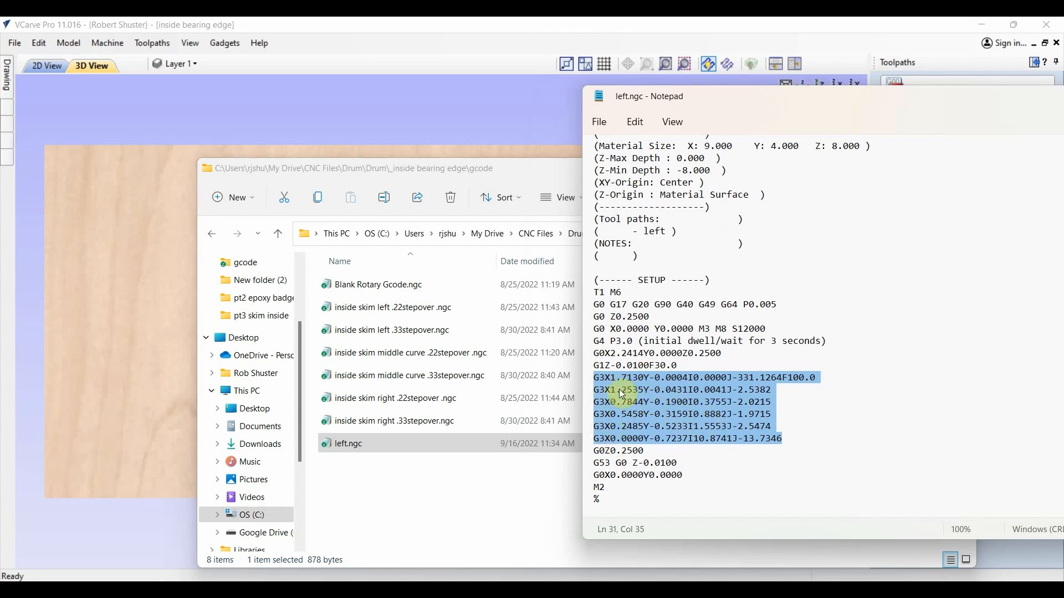
pyautogui.click(915, 437)
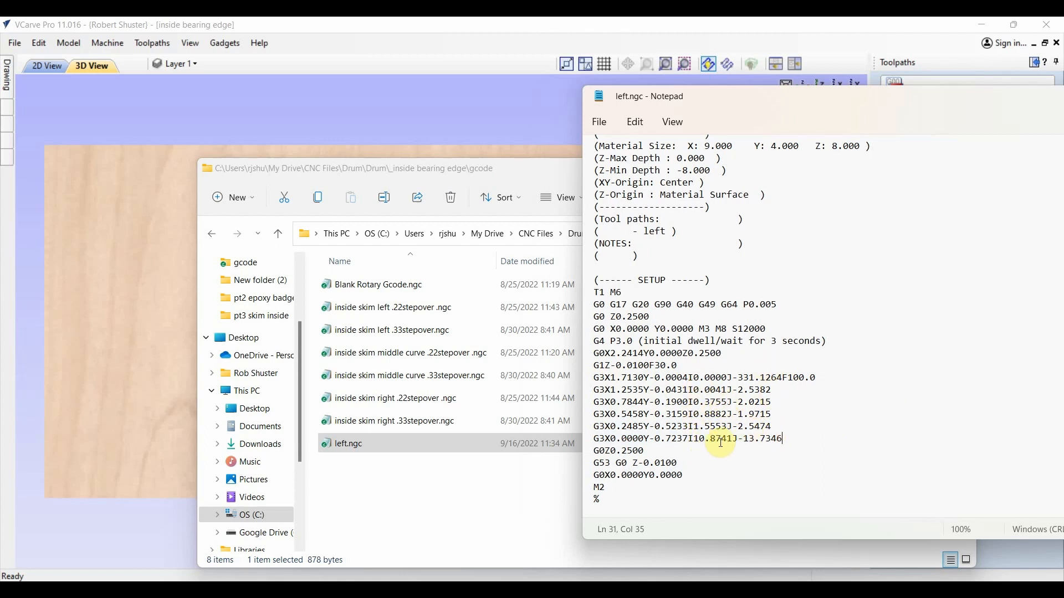
pyautogui.click(740, 402)
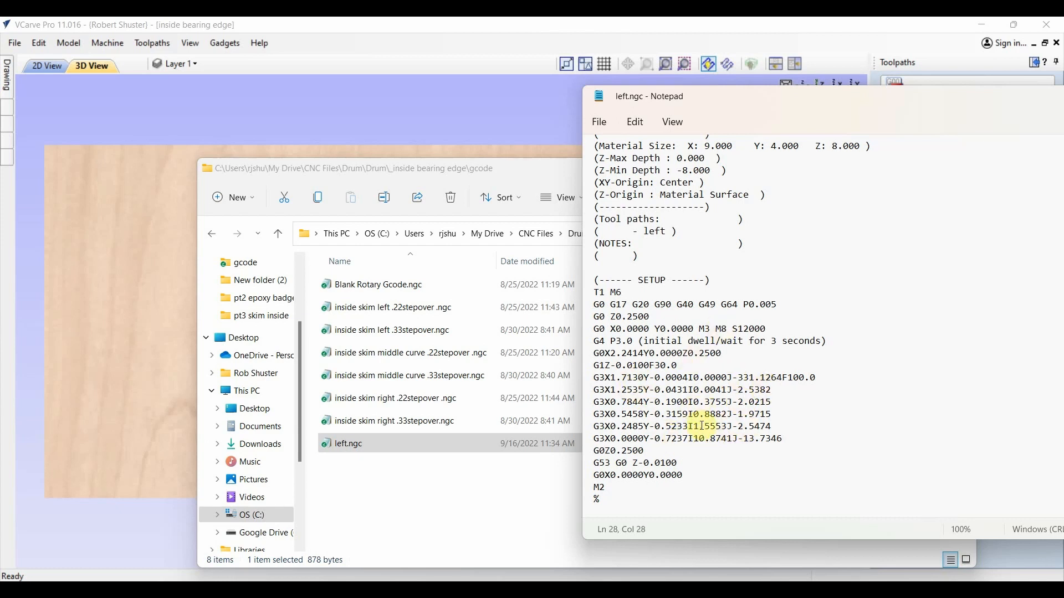
pyautogui.doubleClick(704, 487)
pyautogui.click(702, 456)
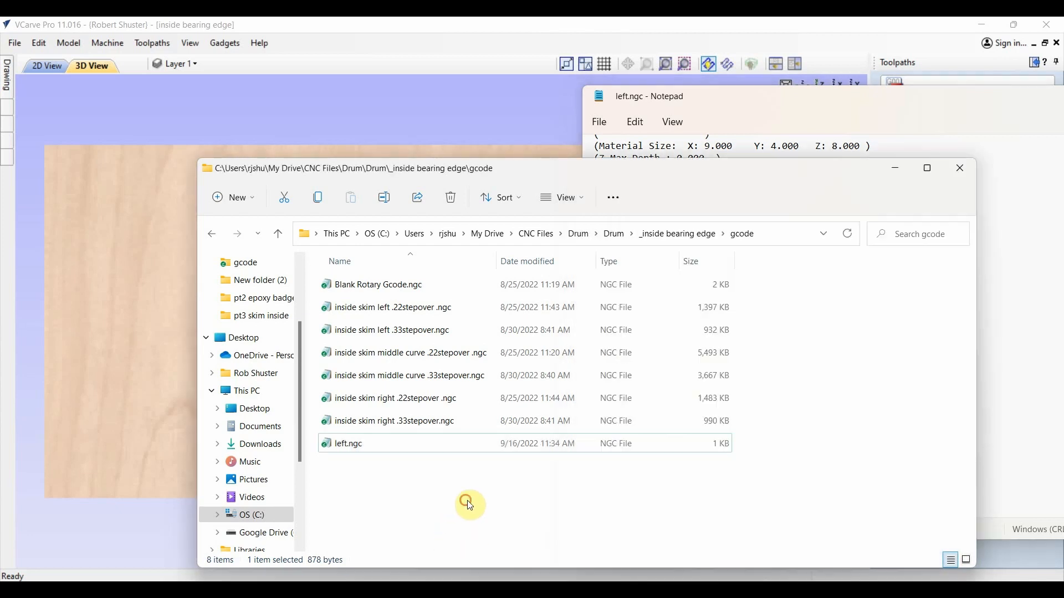
# Switch to the inside bearing edge spreadsheet in OpenOffice Calc and examine the source coordinates in A8:A28
pyautogui.click(465, 505)
pyautogui.click(591, 591)
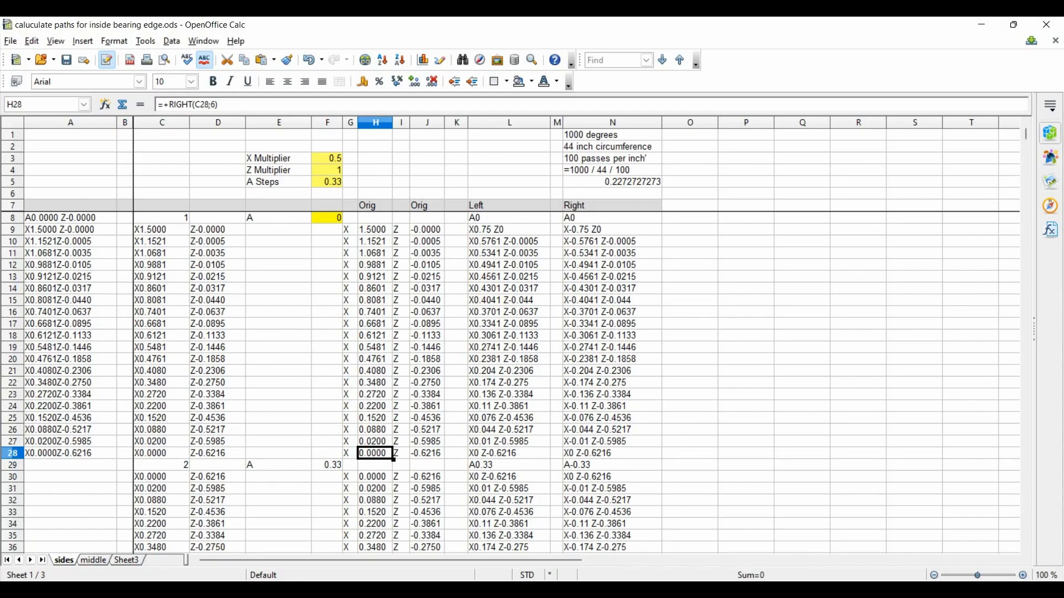
pyautogui.moveTo(97, 455); pyautogui.dragTo(27, 219)
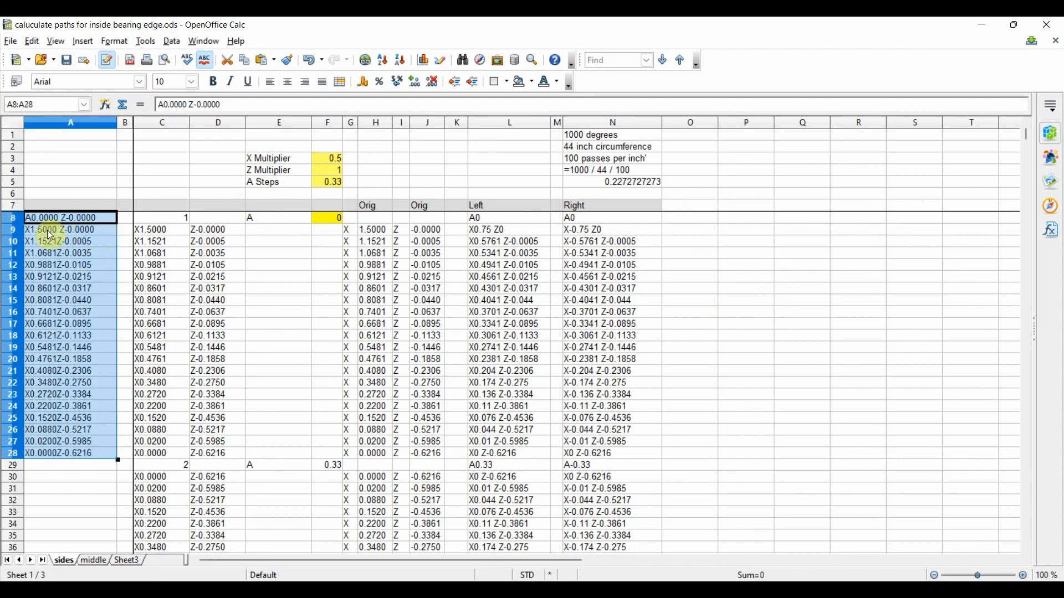
pyautogui.click(76, 239)
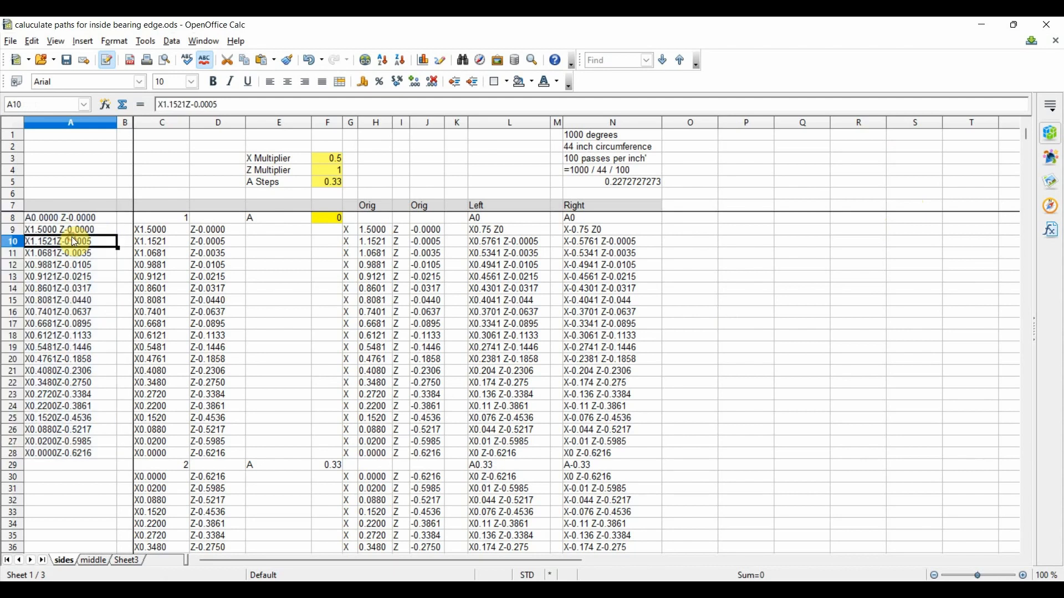
pyautogui.click(78, 228)
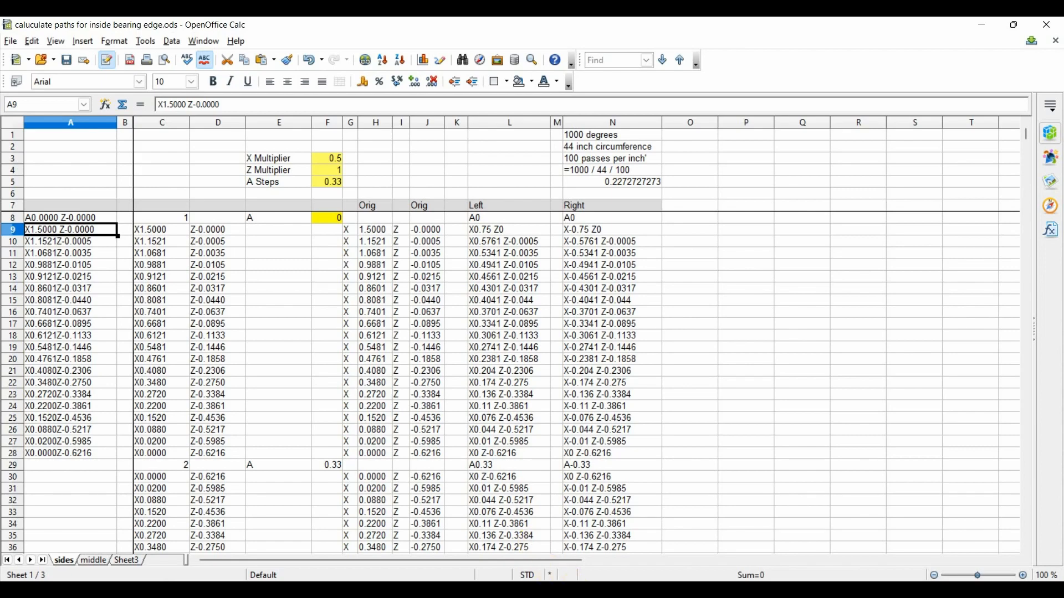
# Compare the spreadsheet's source coordinates with the left toolpath in VCarve's 2D view, then return to OpenOffice Calc
pyautogui.hotkey('alt', 'Tab')
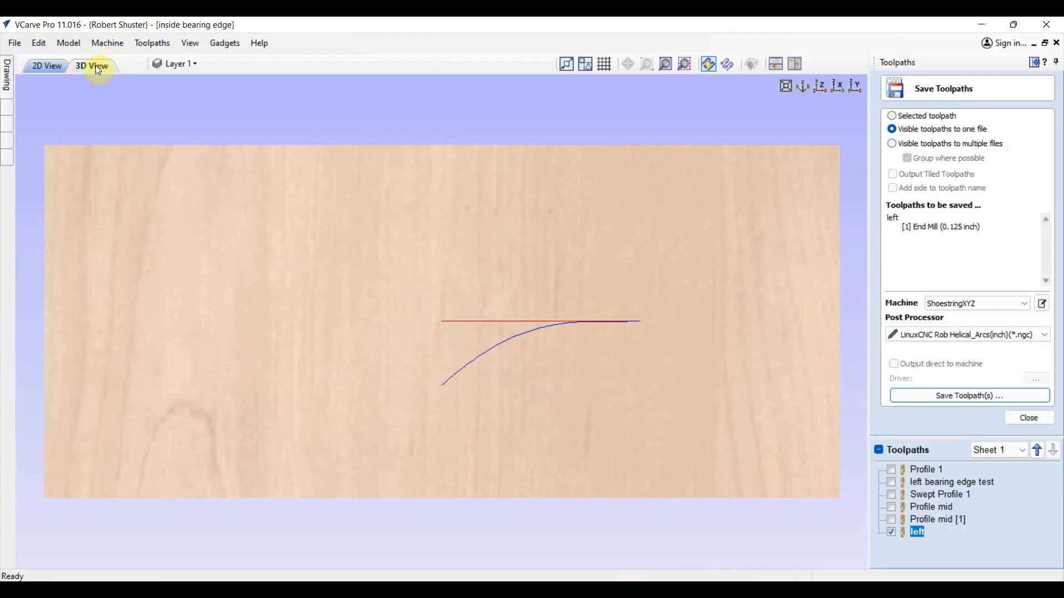
pyautogui.click(53, 71)
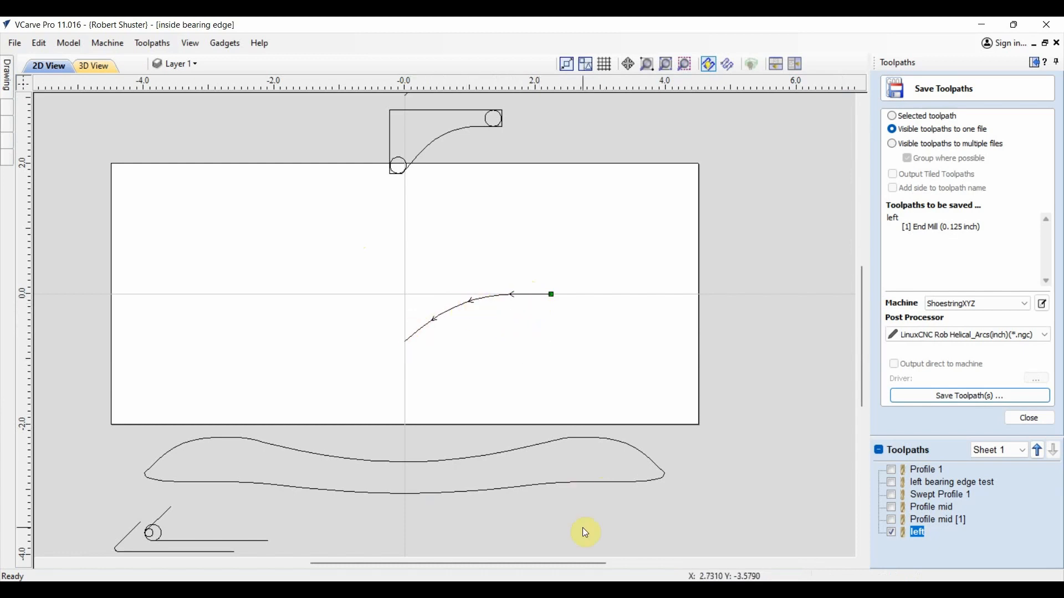
pyautogui.hotkey('alt', 'Tab')
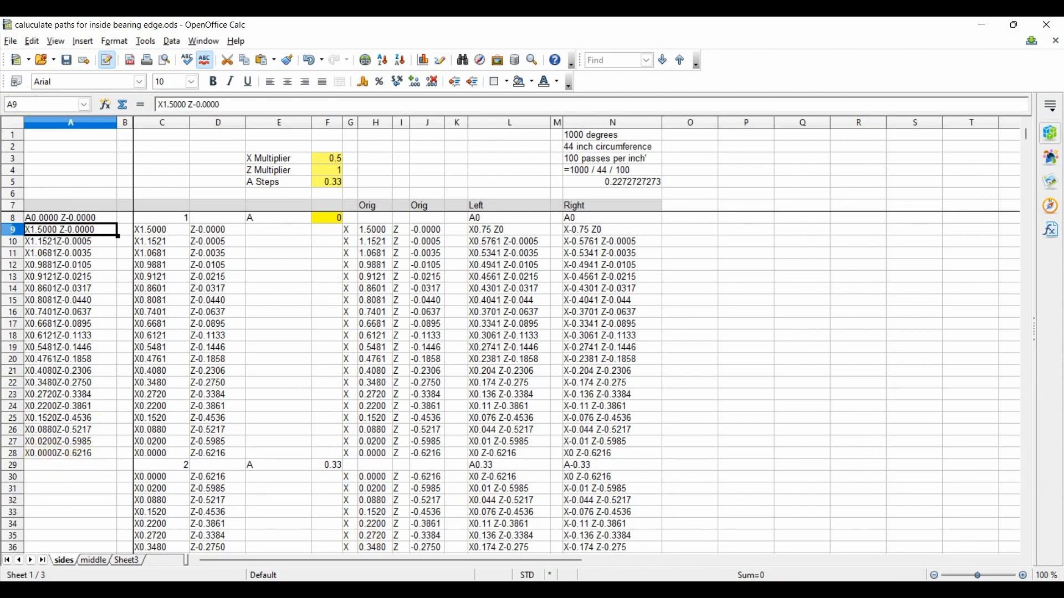
pyautogui.click(683, 515)
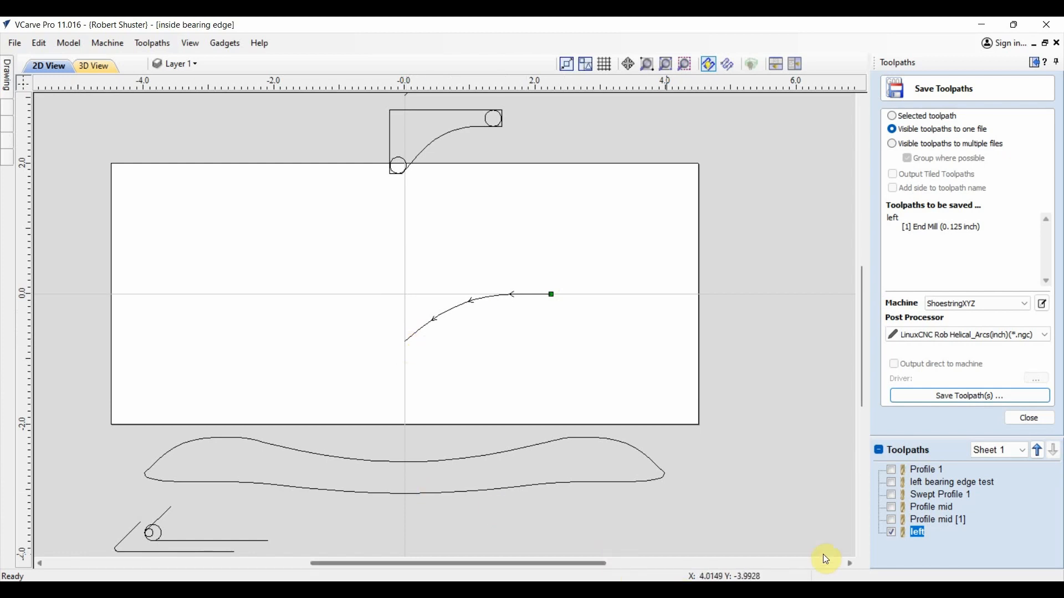
pyautogui.hotkey('alt', 'Tab')
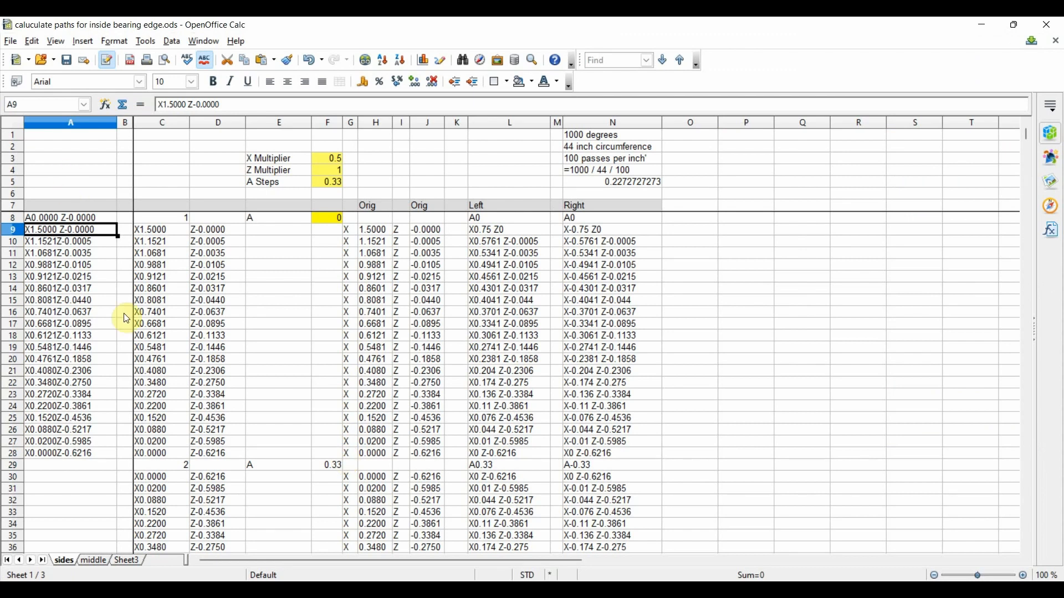
# Compare the combined coordinates in A9:A28 with the separate X and Z values in C9:D28
pyautogui.moveTo(82, 489); pyautogui.dragTo(72, 500)
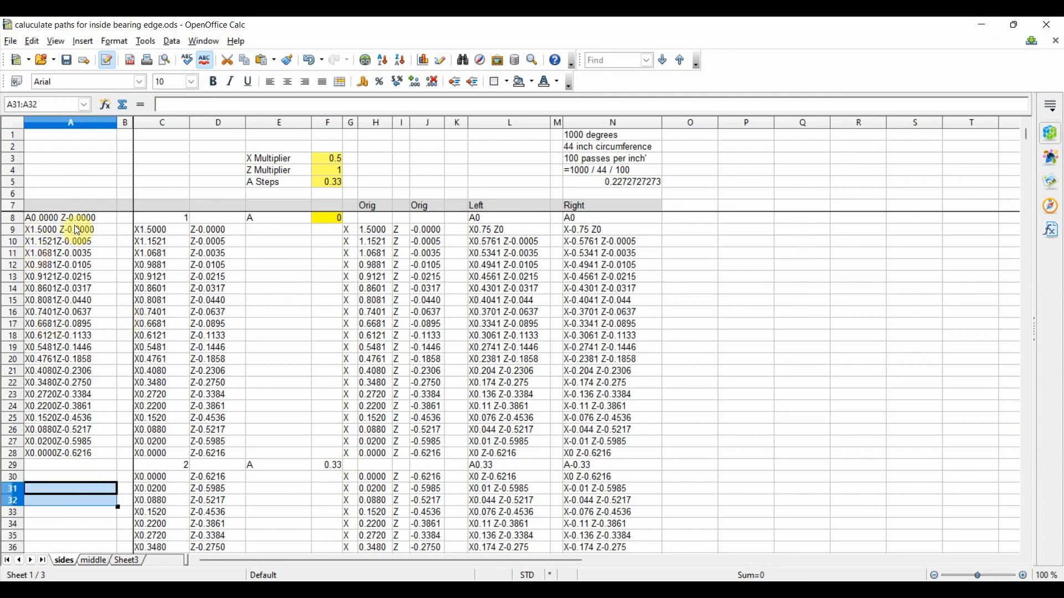
pyautogui.moveTo(78, 230); pyautogui.dragTo(77, 454)
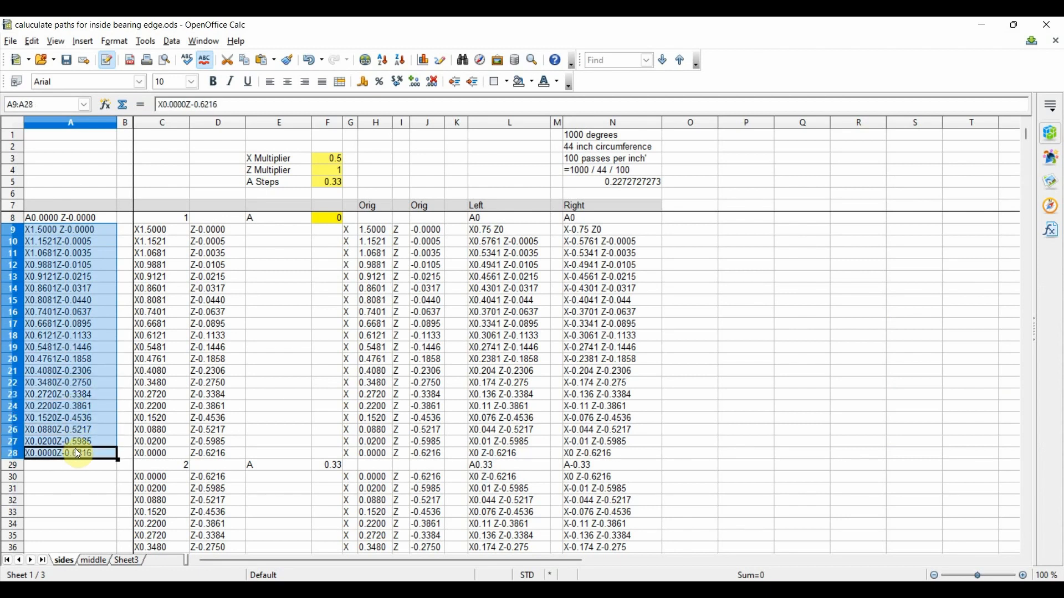
pyautogui.click(83, 488)
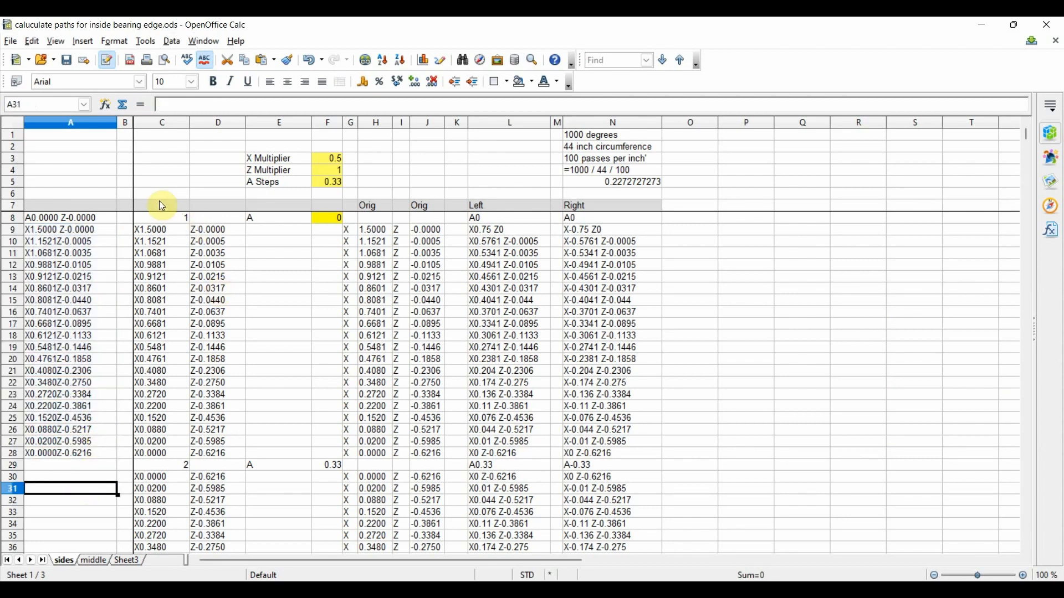
pyautogui.moveTo(158, 228); pyautogui.dragTo(204, 452)
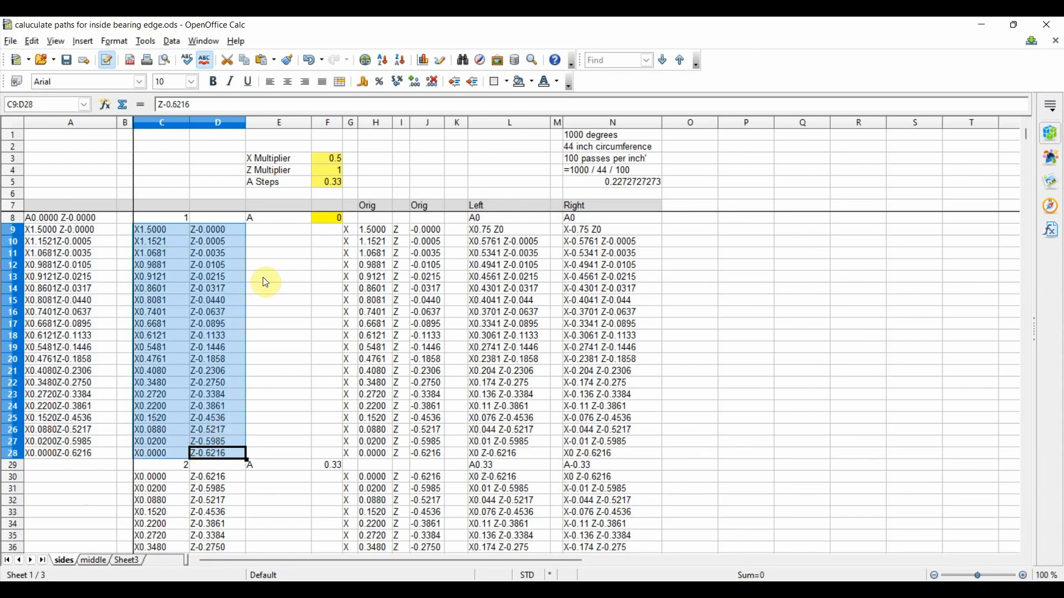
pyautogui.click(274, 286)
# Inspect row 9 of columns G to J, including the formulas that extract the X and Z numbers
pyautogui.click(379, 230)
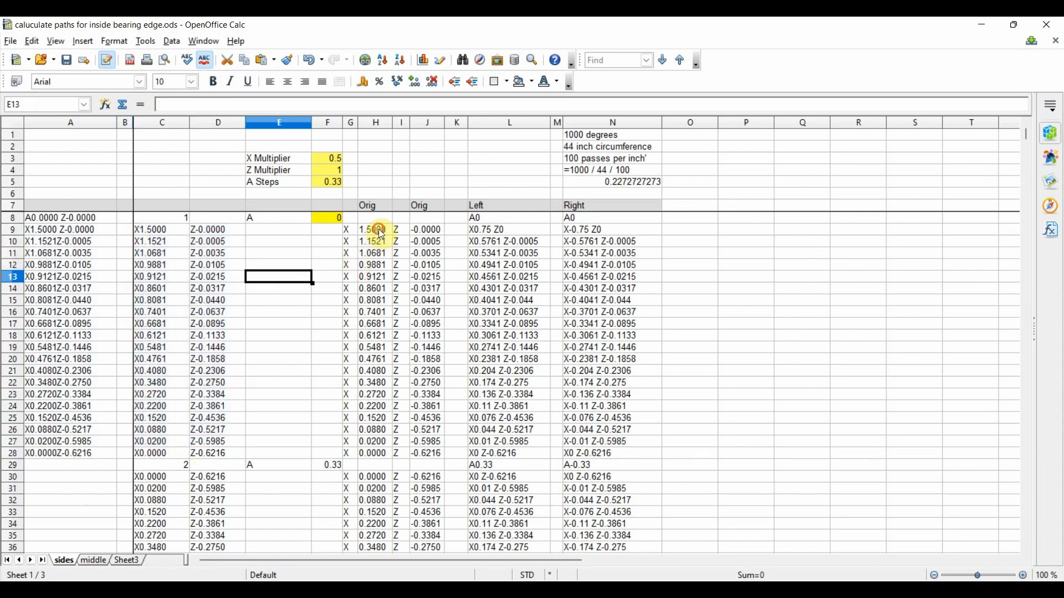
pyautogui.click(350, 231)
pyautogui.click(380, 234)
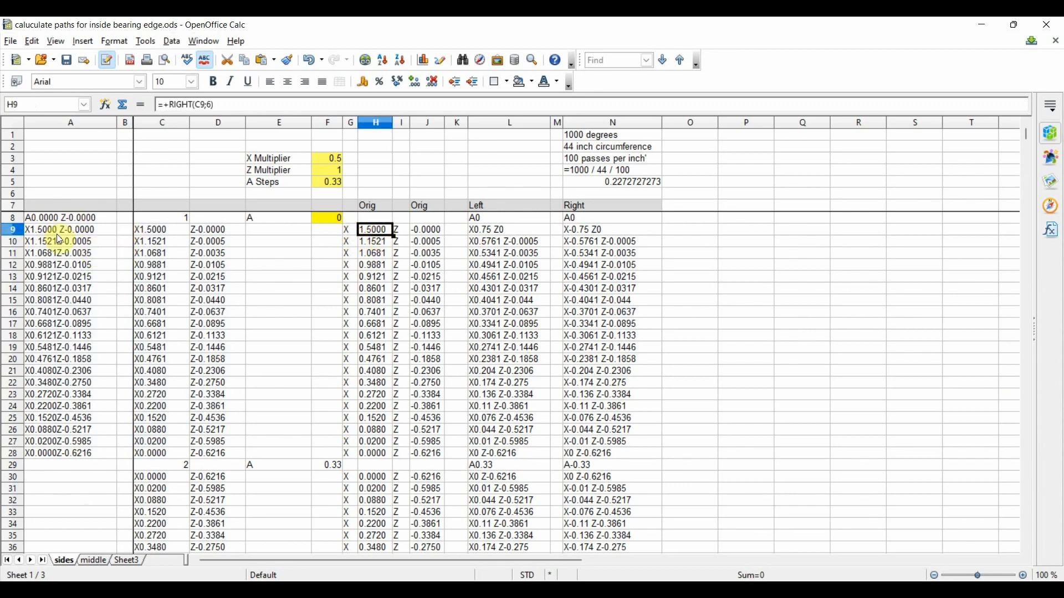
pyautogui.click(402, 231)
pyautogui.click(435, 232)
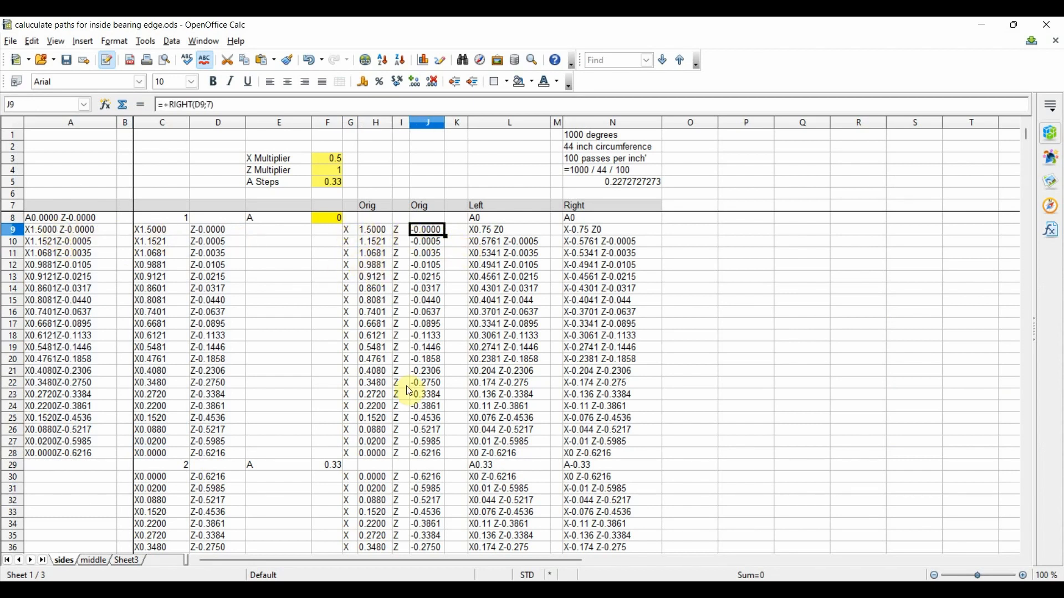
# Examine the coordinate rows of the first two passes and the start of the third
pyautogui.scroll(-3, 405, 339)
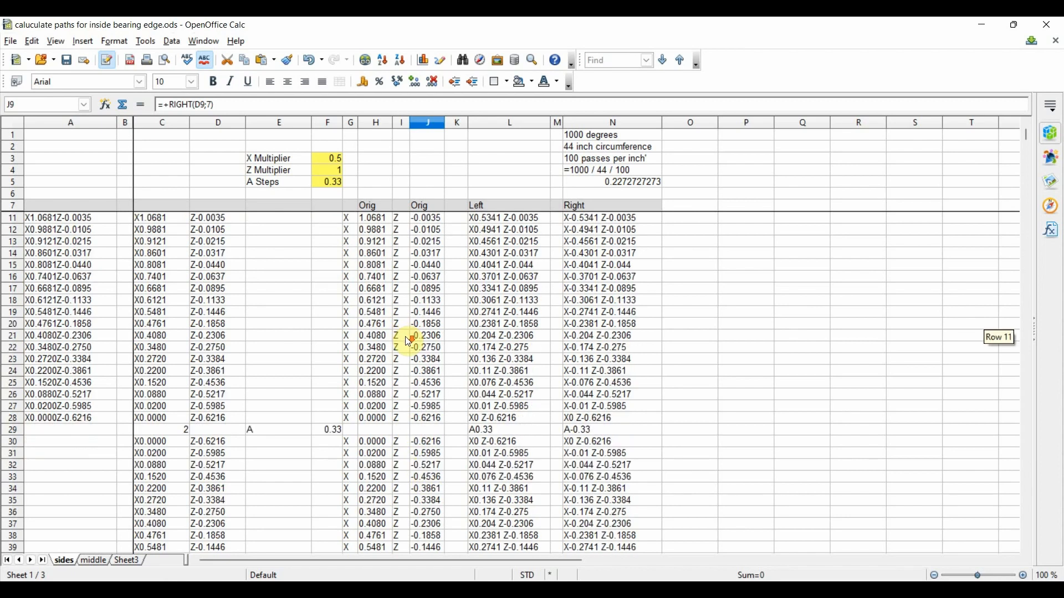
pyautogui.scroll(3, 412, 344)
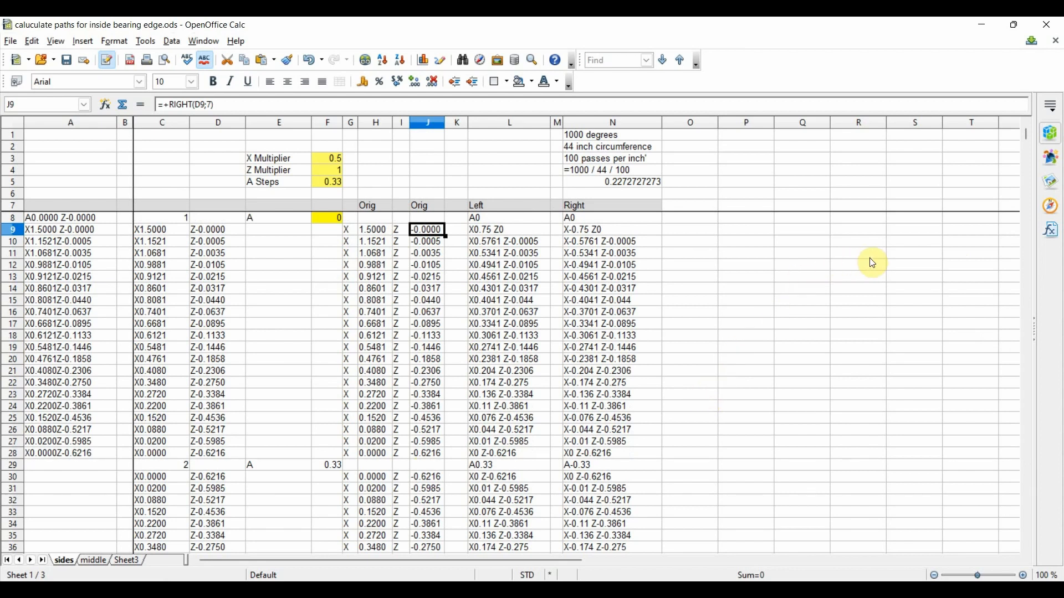
pyautogui.scroll(-2, 483, 346)
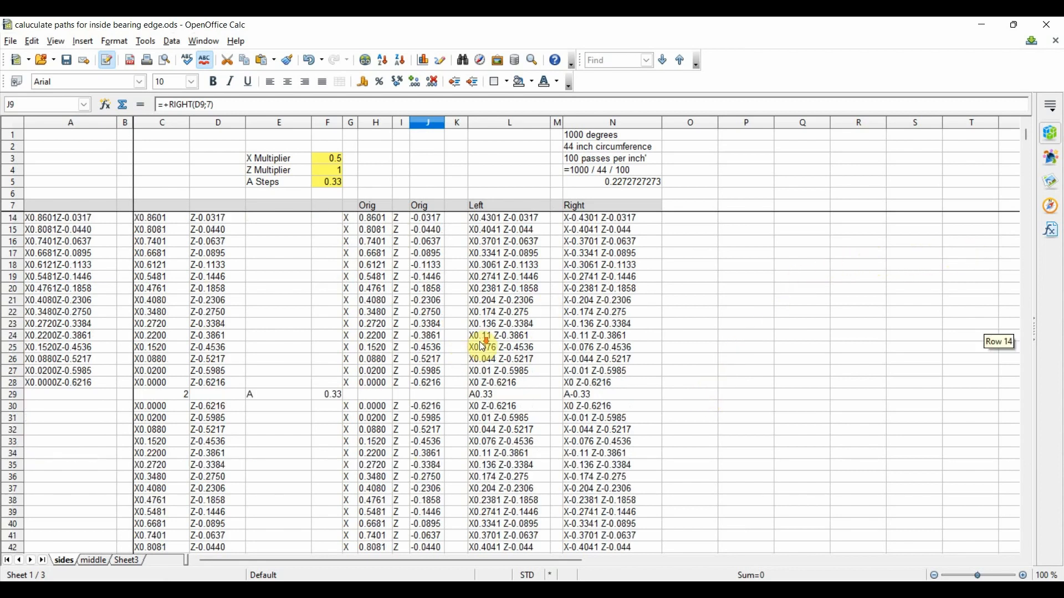
pyautogui.scroll(-5, 483, 346)
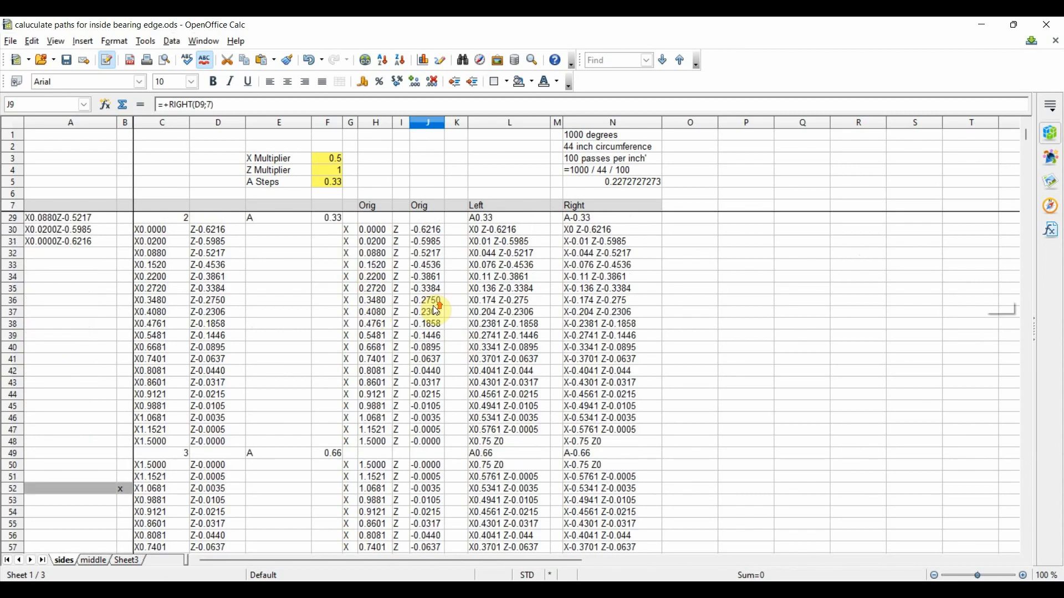
pyautogui.scroll(1, 438, 310)
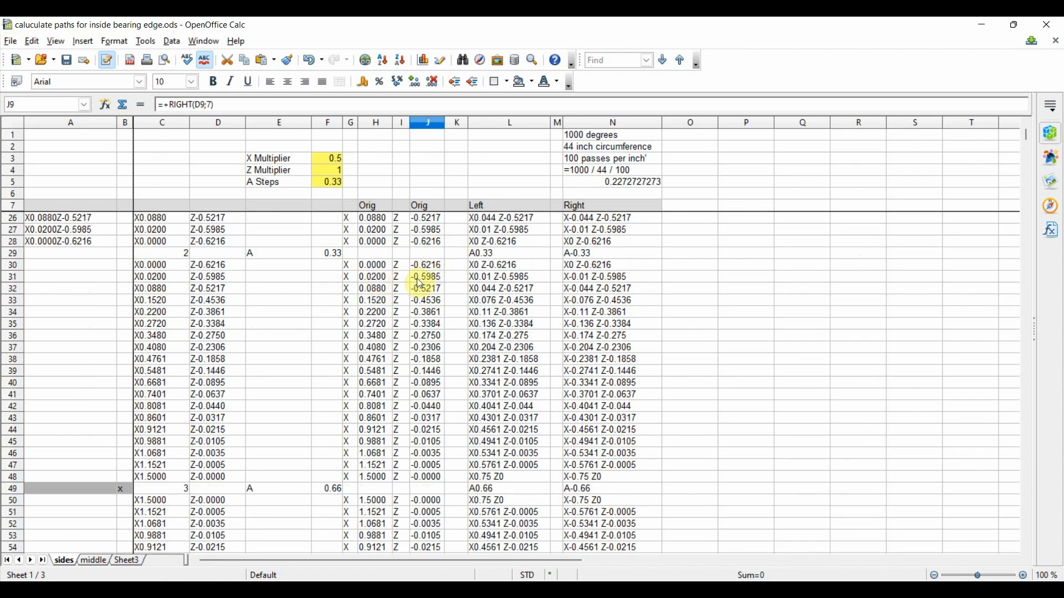
# Compare the Z values in J25 and J9 of the first pass with J33 and J48 of the second pass
pyautogui.click(433, 217)
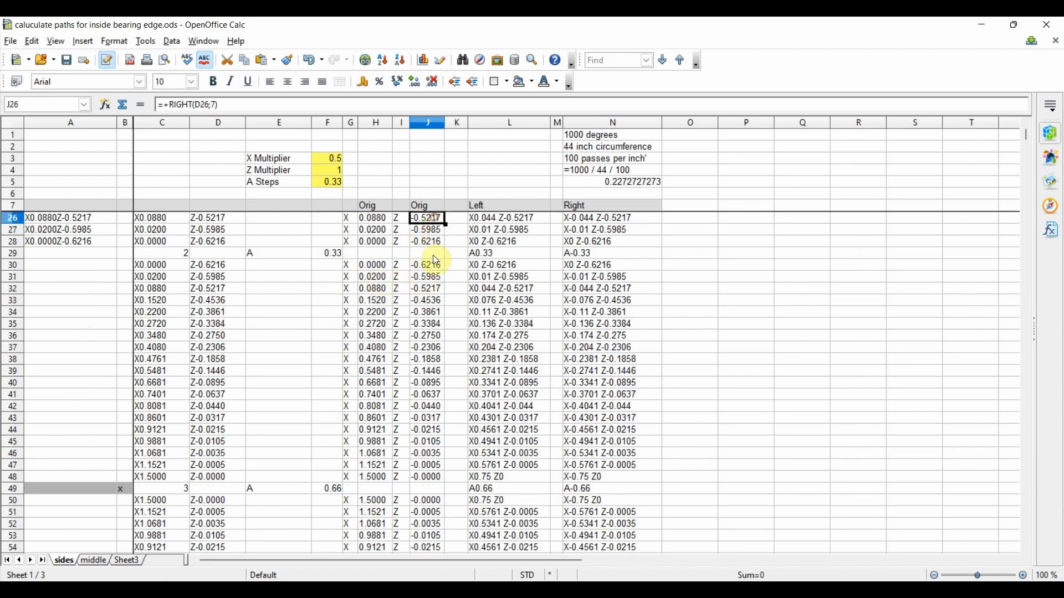
pyautogui.click(433, 301)
pyautogui.scroll(1, 446, 299)
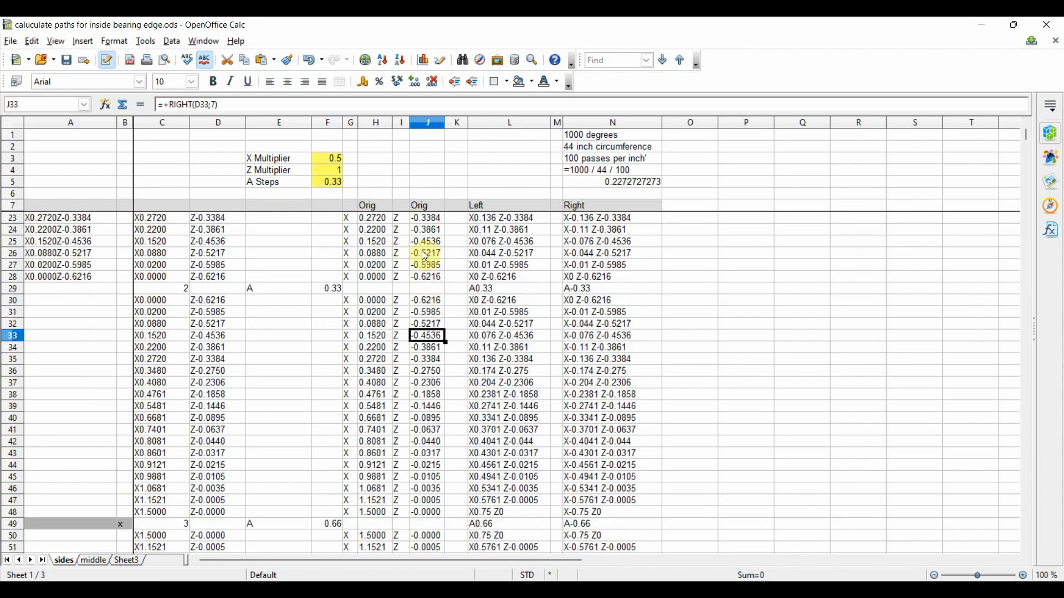
pyautogui.click(435, 242)
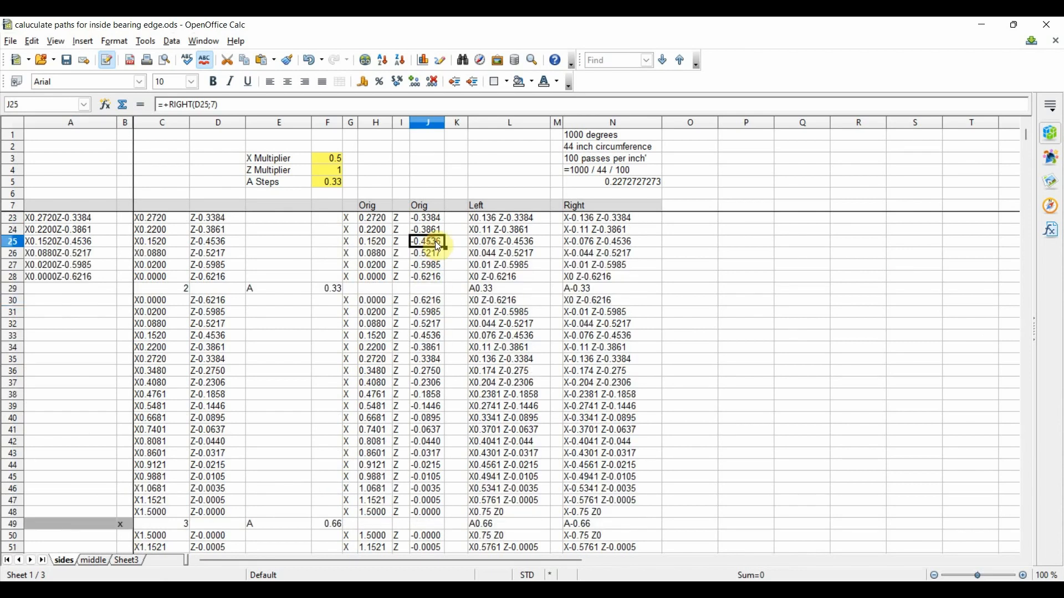
pyautogui.click(437, 338)
pyautogui.scroll(5, 446, 287)
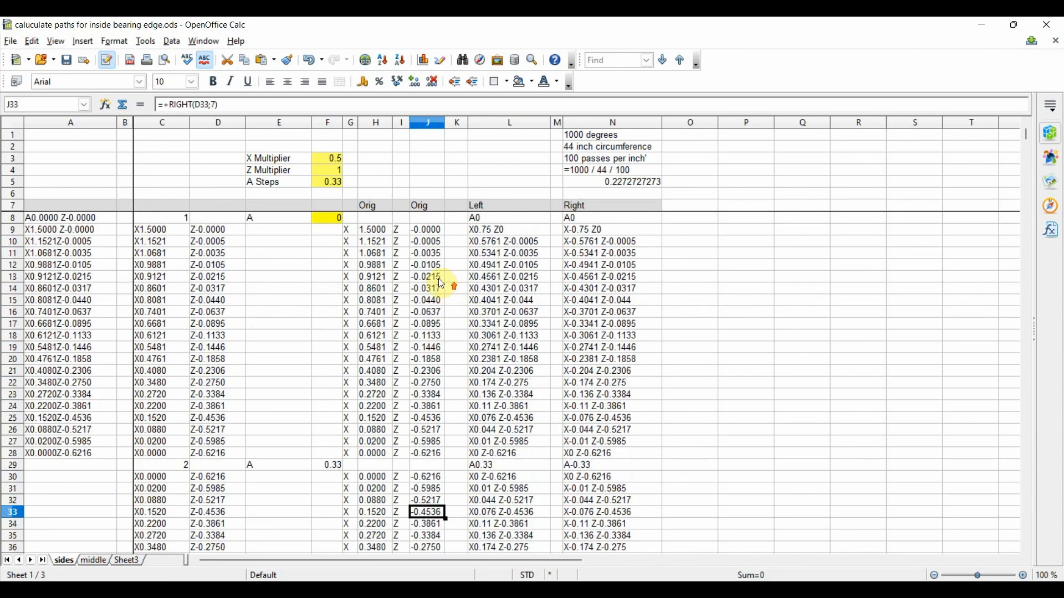
pyautogui.click(429, 230)
pyautogui.scroll(-6, 449, 280)
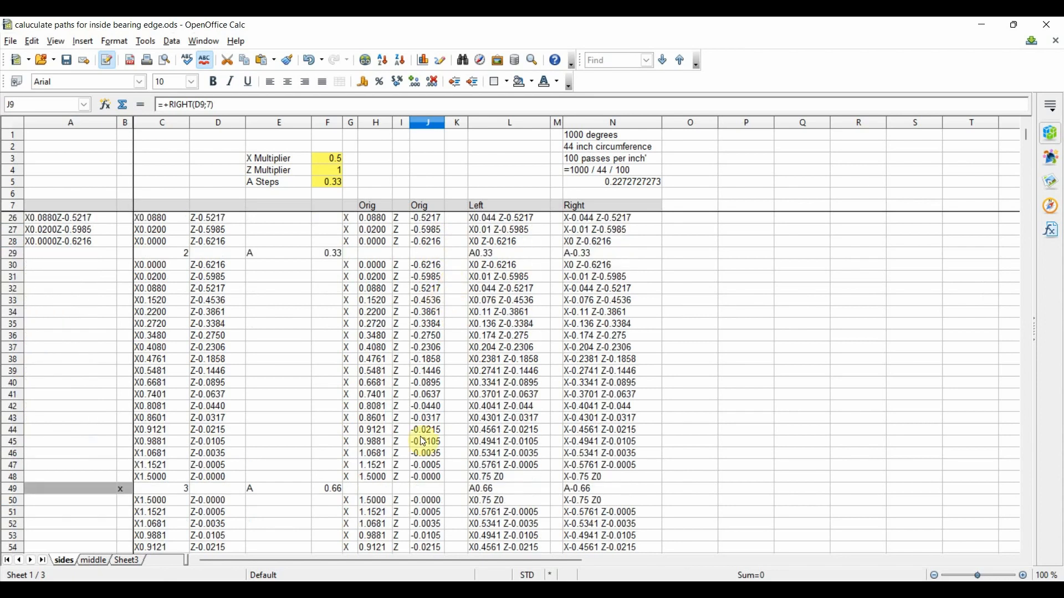
pyautogui.click(427, 477)
pyautogui.scroll(4, 417, 332)
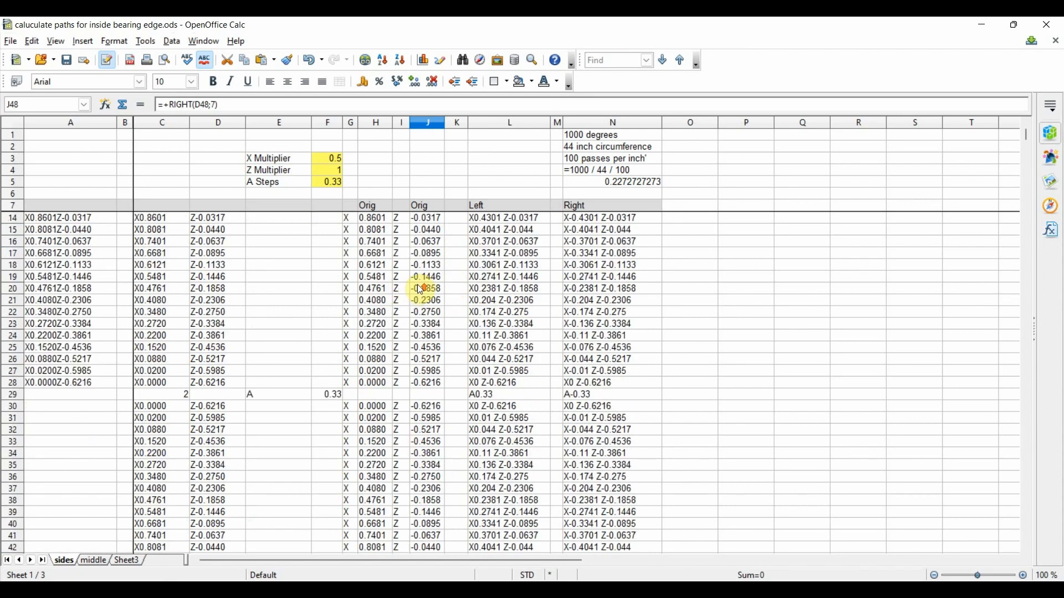
pyautogui.scroll(2, 421, 289)
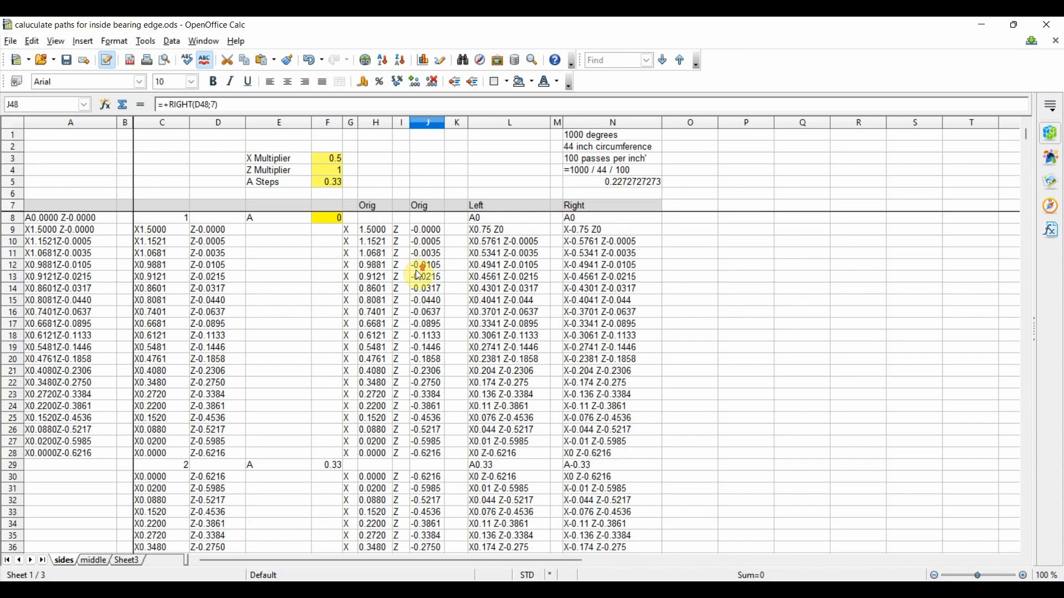
# Inspect the starting A value in F8 and the A-step formula in F29
pyautogui.click(299, 291)
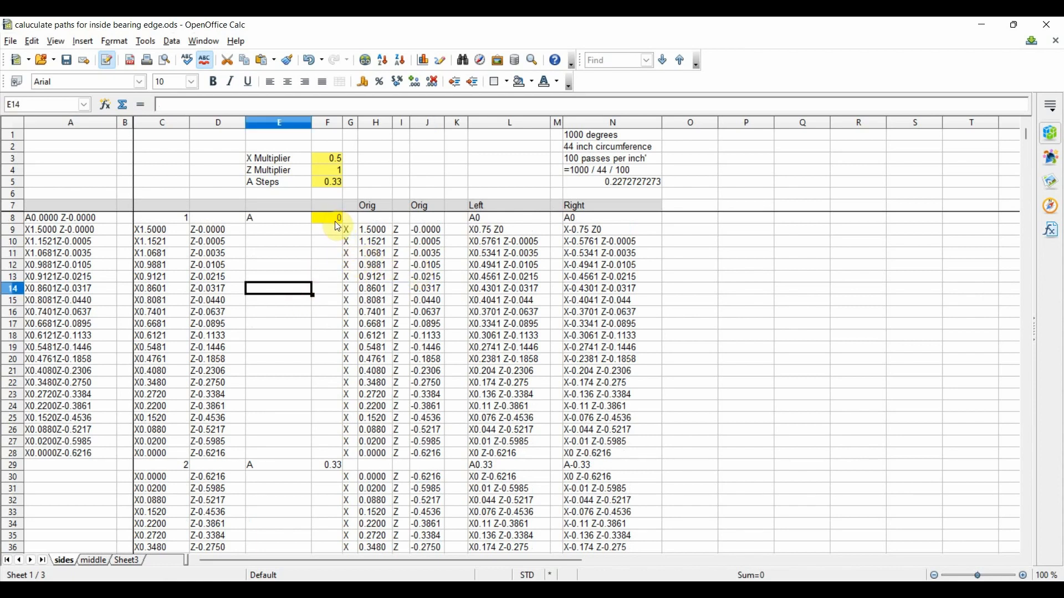
pyautogui.click(335, 221)
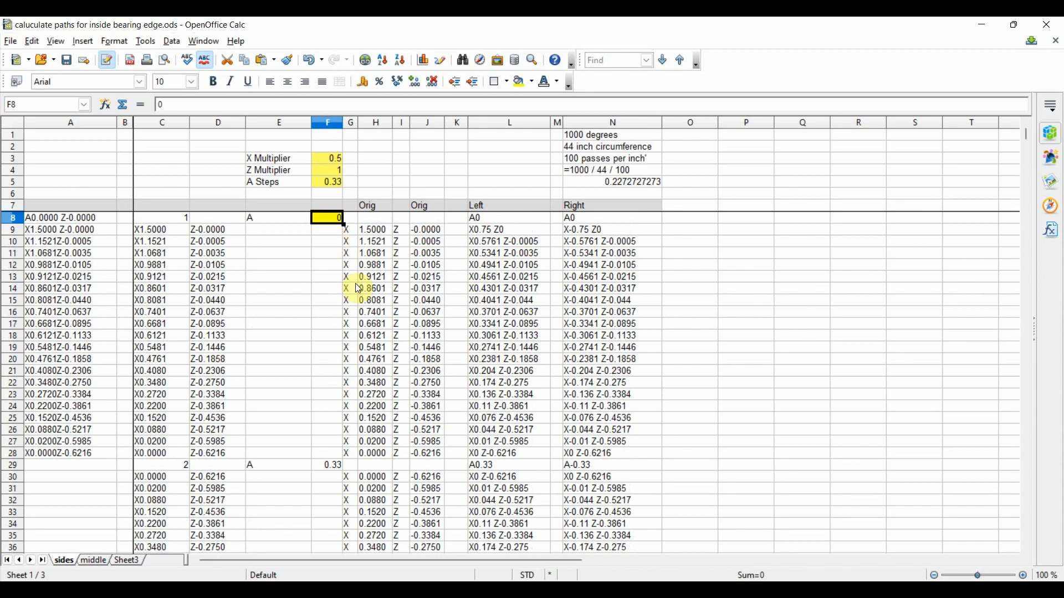
pyautogui.scroll(-1, 354, 278)
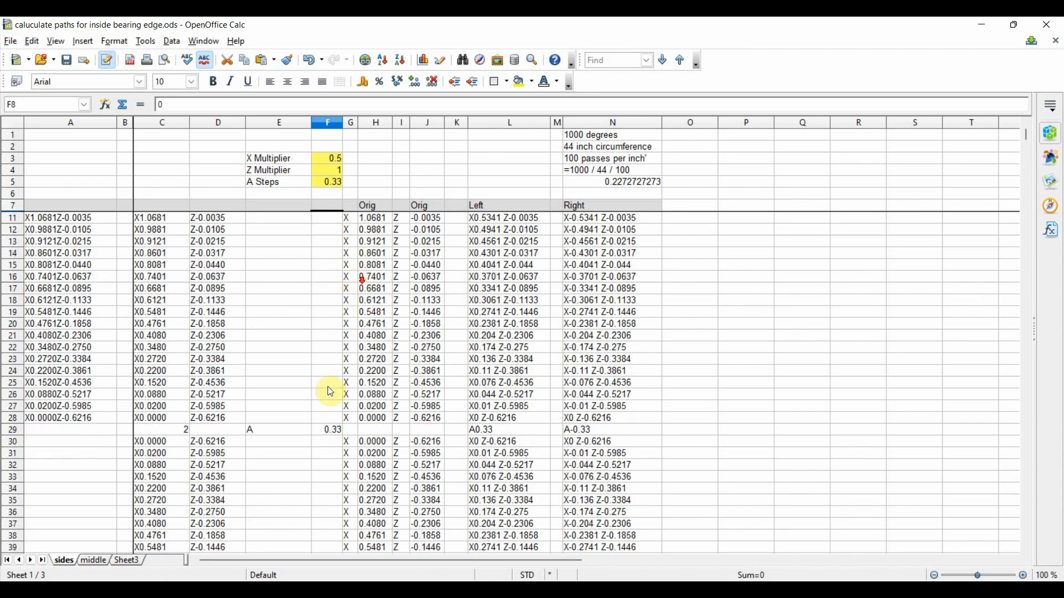
pyautogui.click(338, 430)
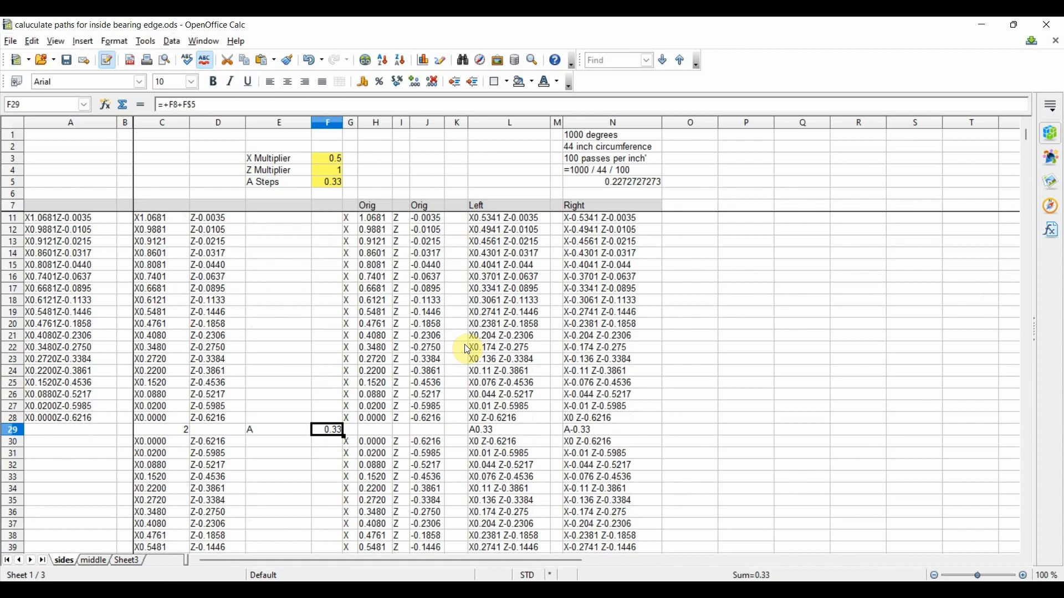
# Review the A values and coordinates of passes 2 to 4, then return to the first pass
pyautogui.scroll(-4, 467, 350)
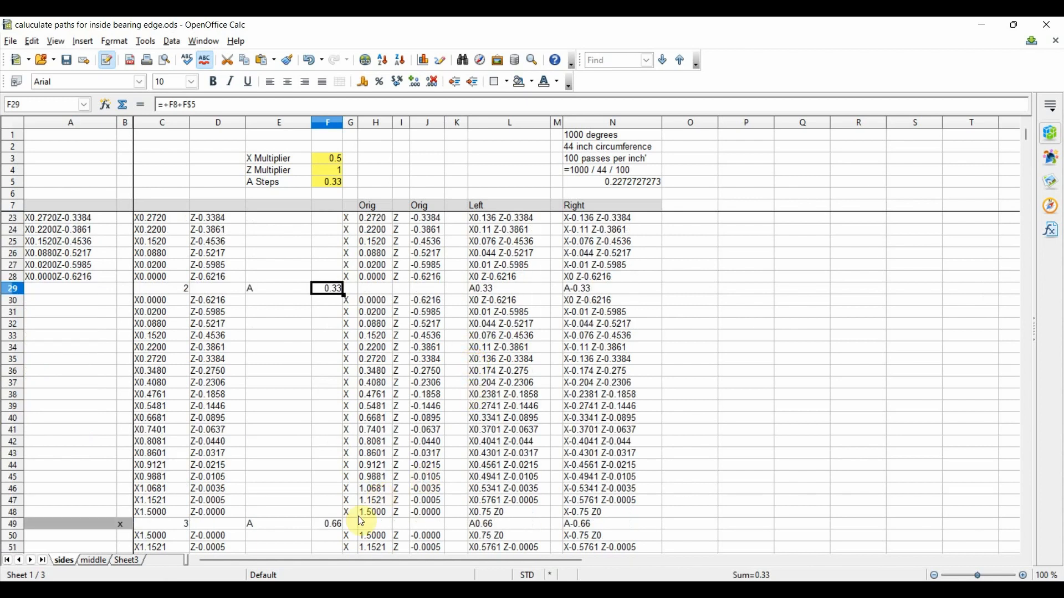
pyautogui.scroll(-4, 391, 511)
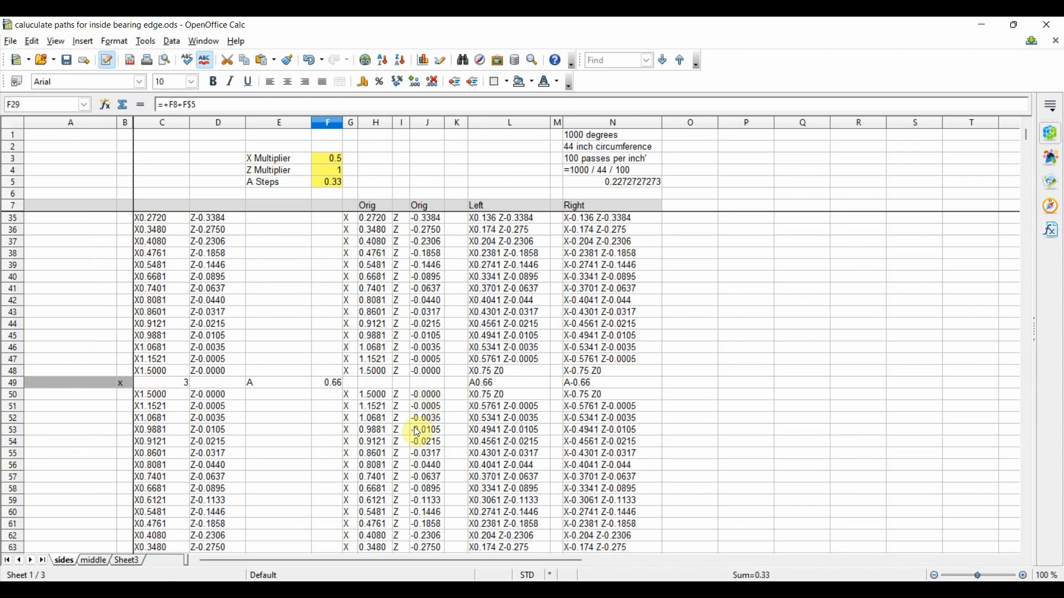
pyautogui.scroll(-4, 417, 433)
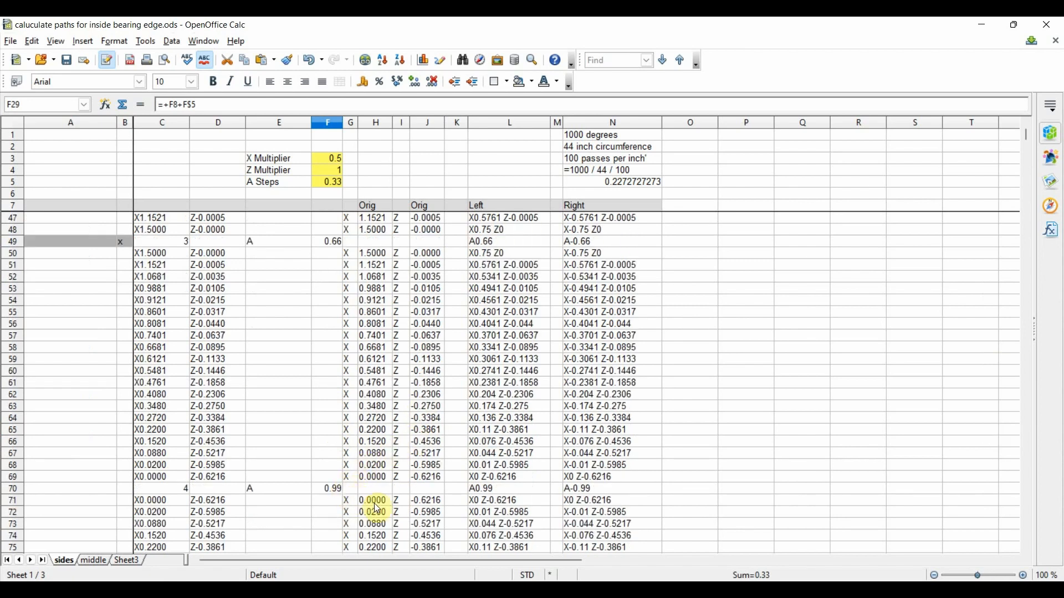
pyautogui.scroll(-4, 424, 471)
pyautogui.scroll(4, 443, 479)
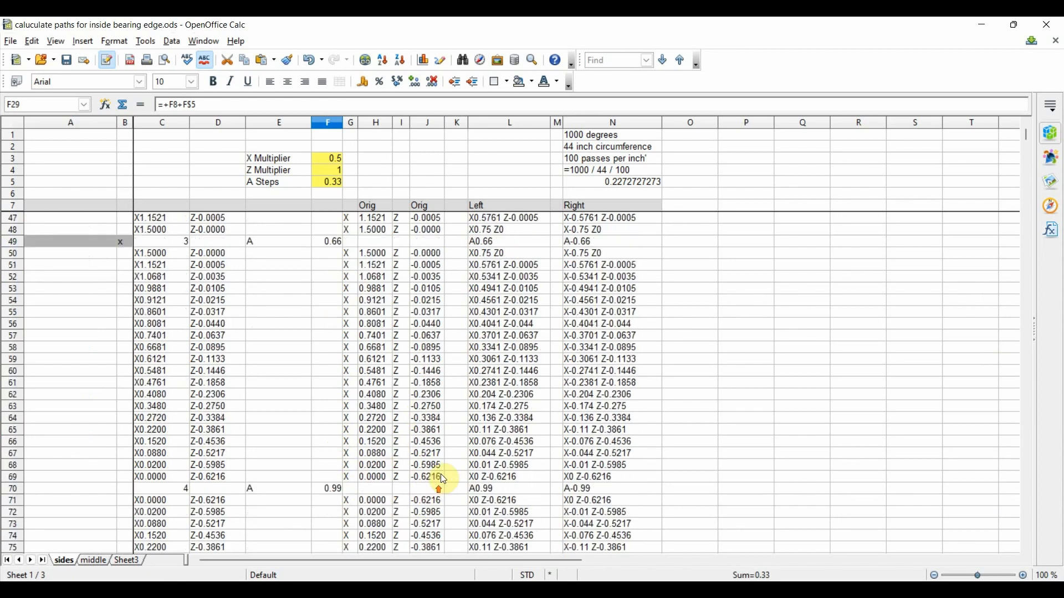
pyautogui.scroll(13, 443, 480)
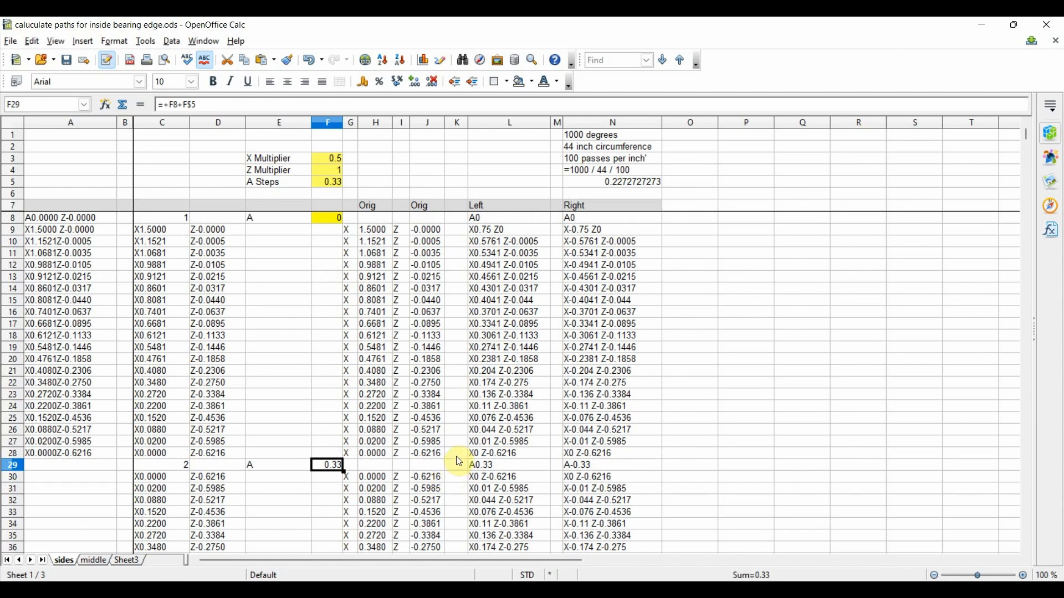
# Select the combined Left coordinates in L9:L195 to examine them across the passes, then return to the first pass and clear the selection
pyautogui.click(494, 227)
pyautogui.click(790, 225)
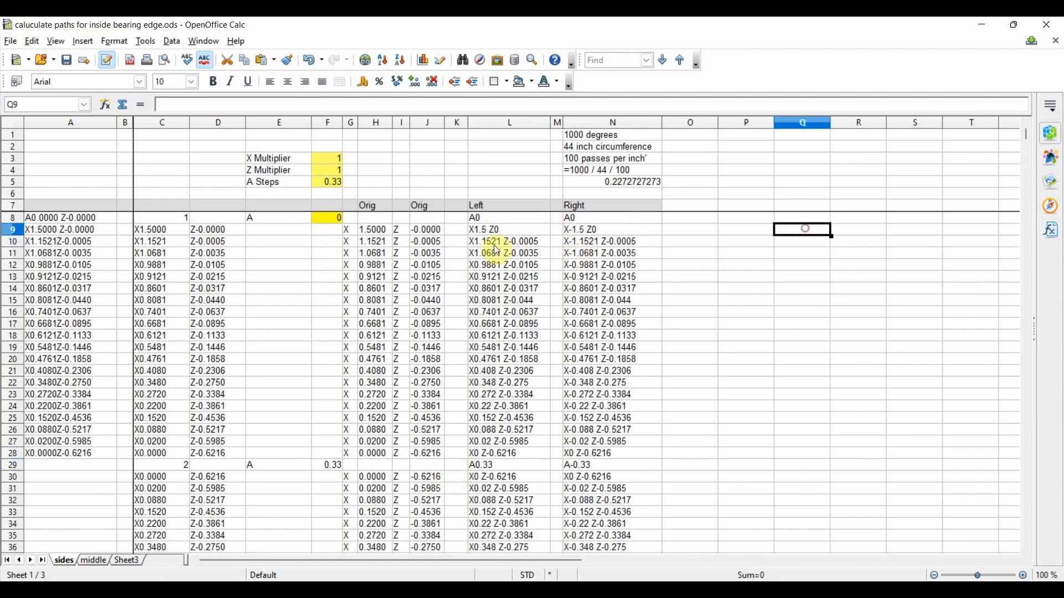
pyautogui.moveTo(490, 232); pyautogui.dragTo(603, 444)
pyautogui.moveTo(487, 230); pyautogui.dragTo(520, 480)
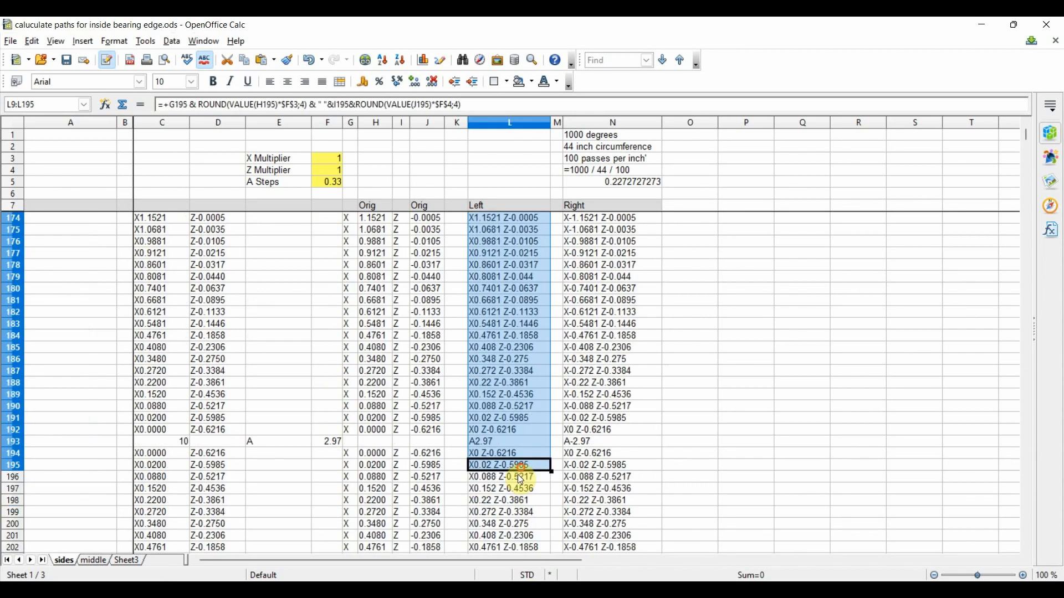
pyautogui.scroll(20, 605, 421)
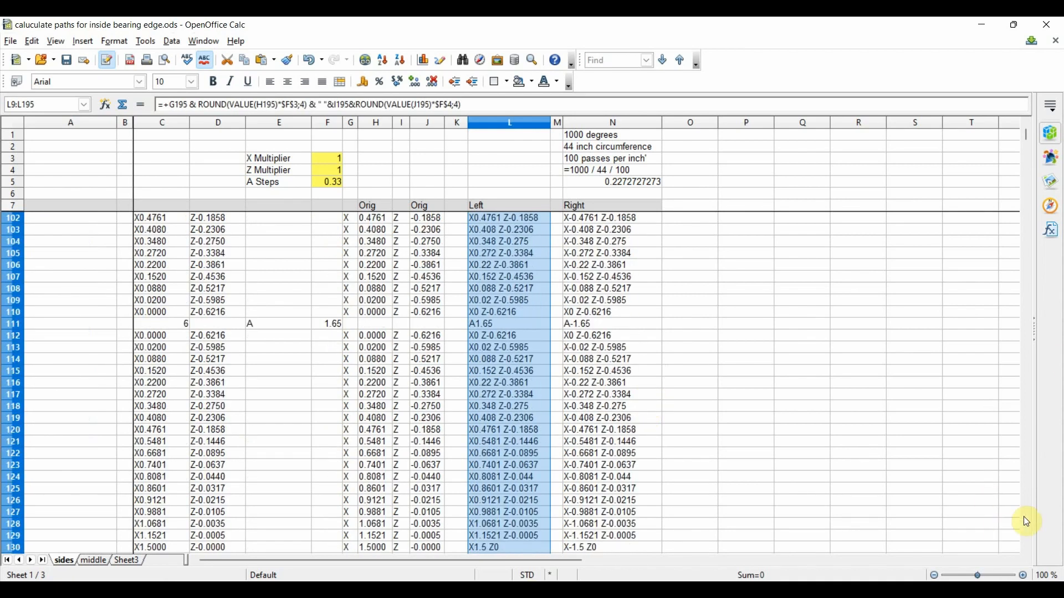
pyautogui.moveTo(1023, 135); pyautogui.dragTo(1019, 123)
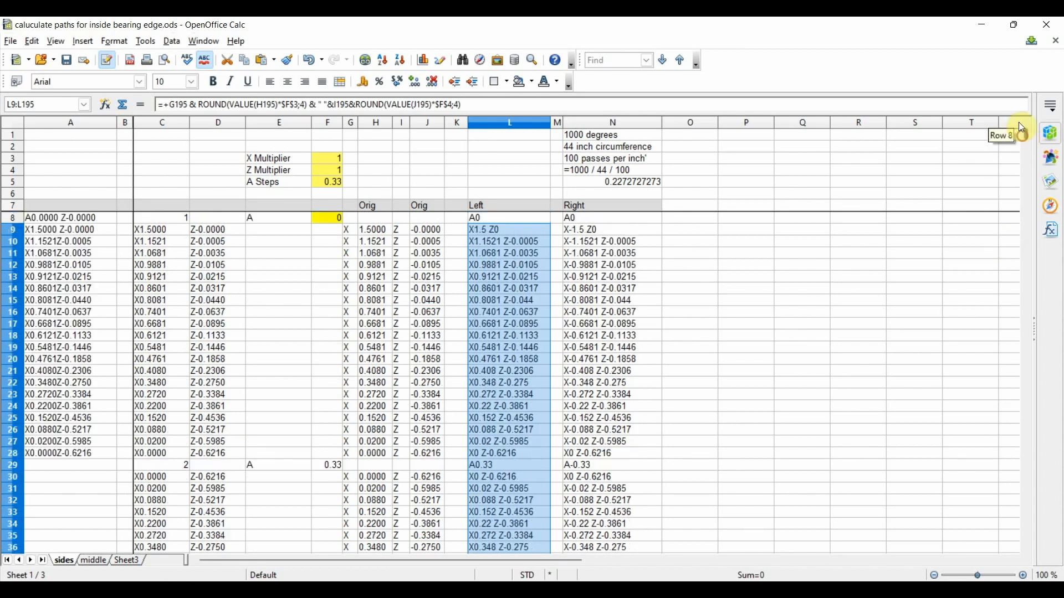
pyautogui.moveTo(792, 324); pyautogui.dragTo(792, 336)
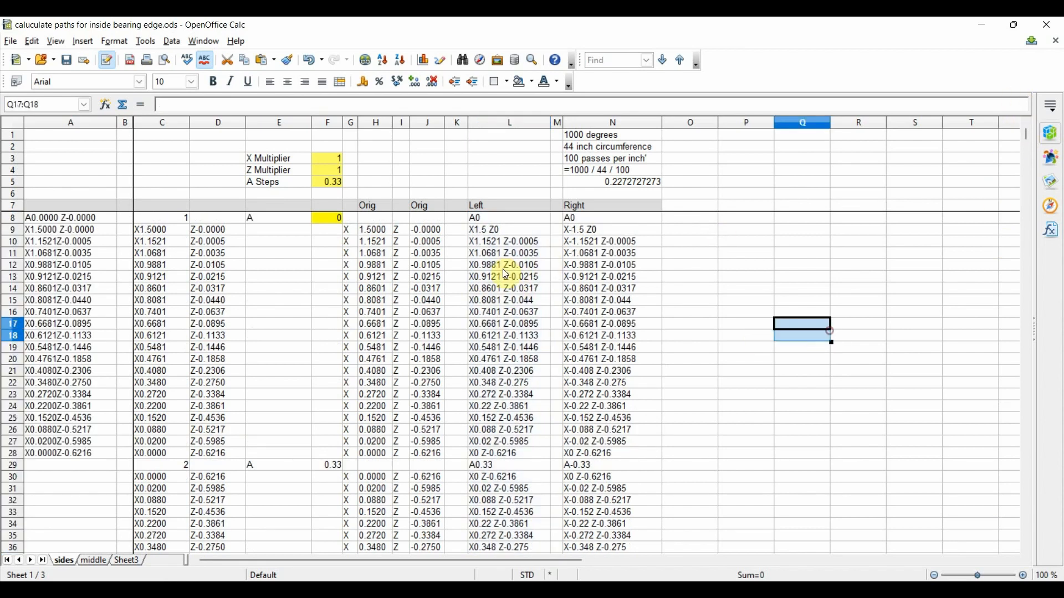
# Inspect the Left column formulas in L9 and L12:L14 that join the multiplied X and Z values
pyautogui.click(498, 231)
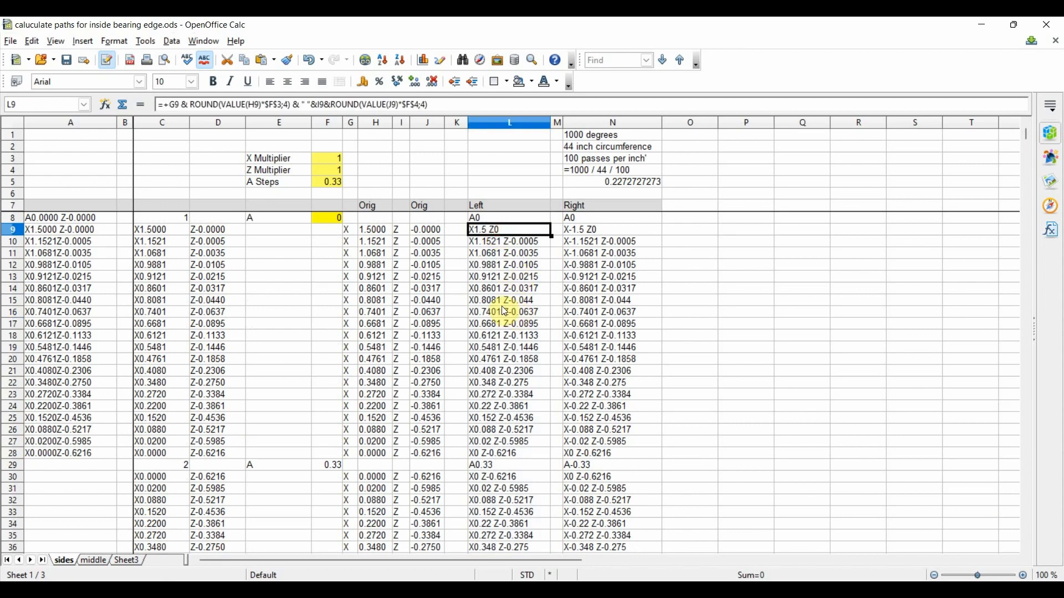
pyautogui.click(507, 266)
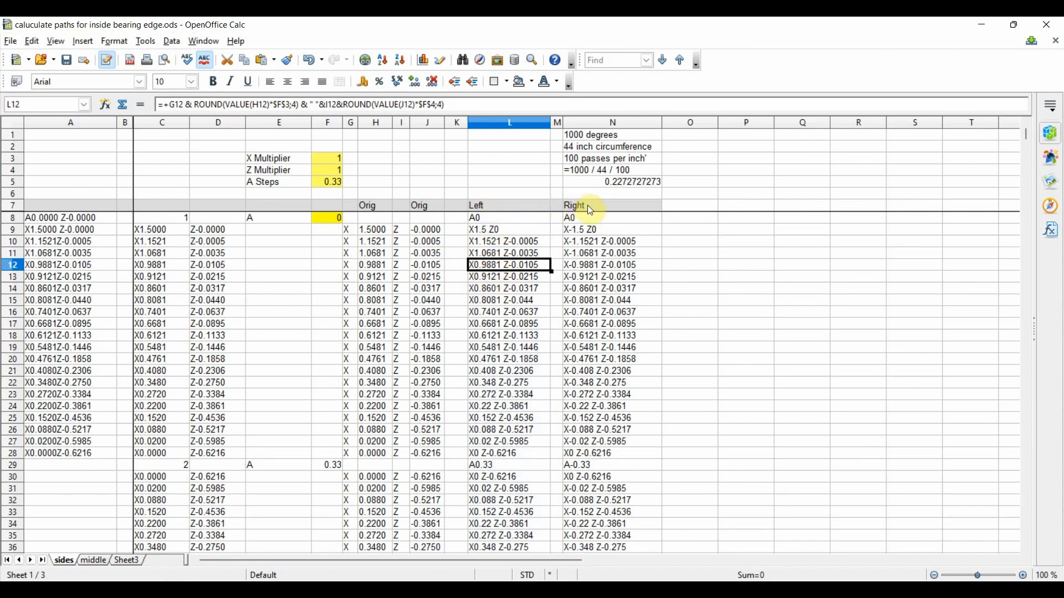
pyautogui.moveTo(507, 277); pyautogui.dragTo(508, 289)
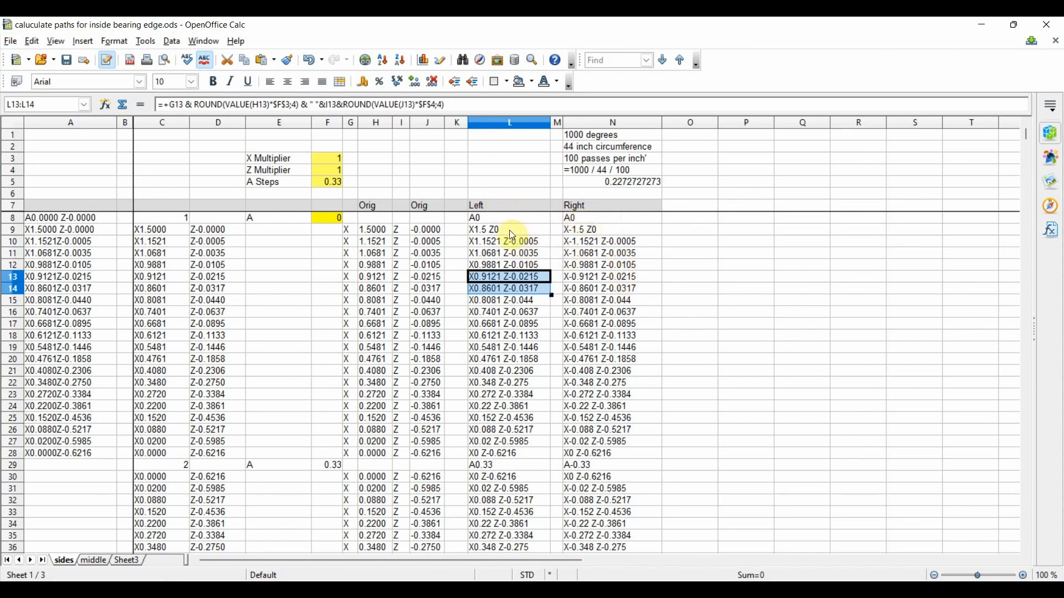
pyautogui.click(477, 232)
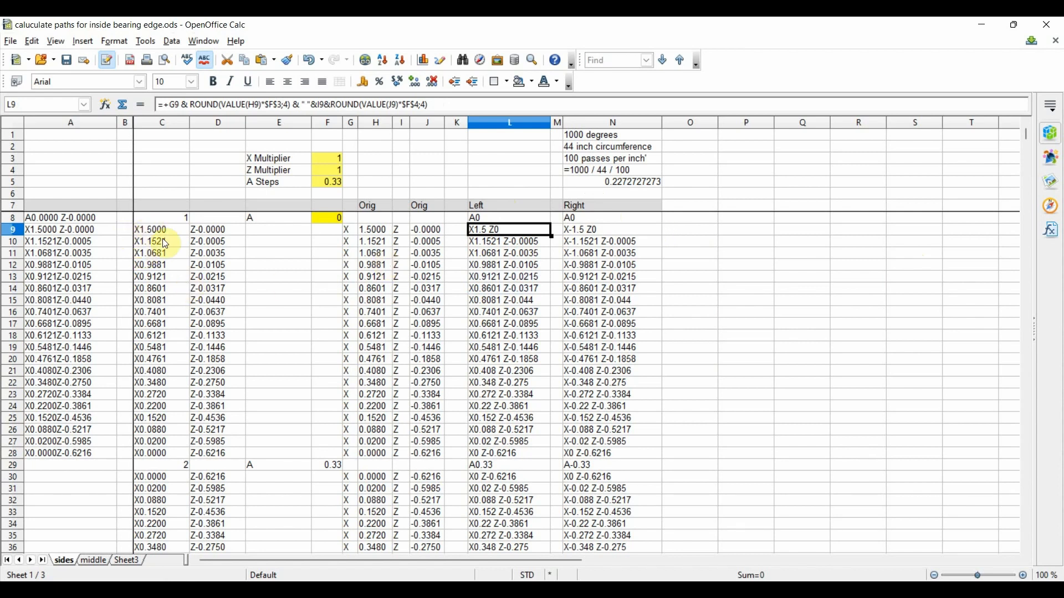
# Inspect the Right column formula in N9 that inverts the X value with -1, and review the coordinates below it
pyautogui.click(589, 228)
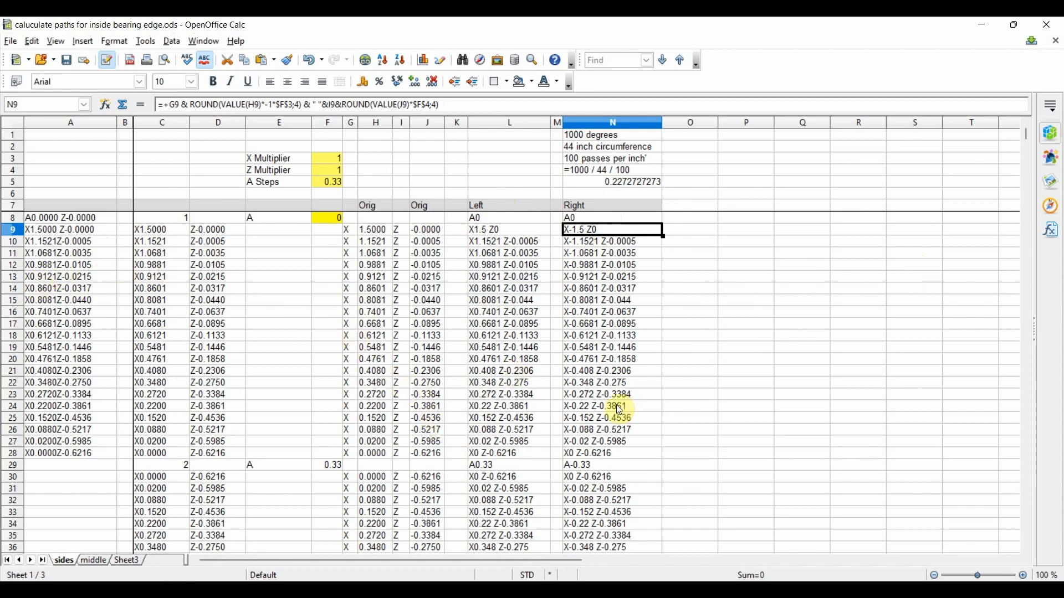
pyautogui.moveTo(651, 439); pyautogui.dragTo(610, 406)
pyautogui.click(803, 394)
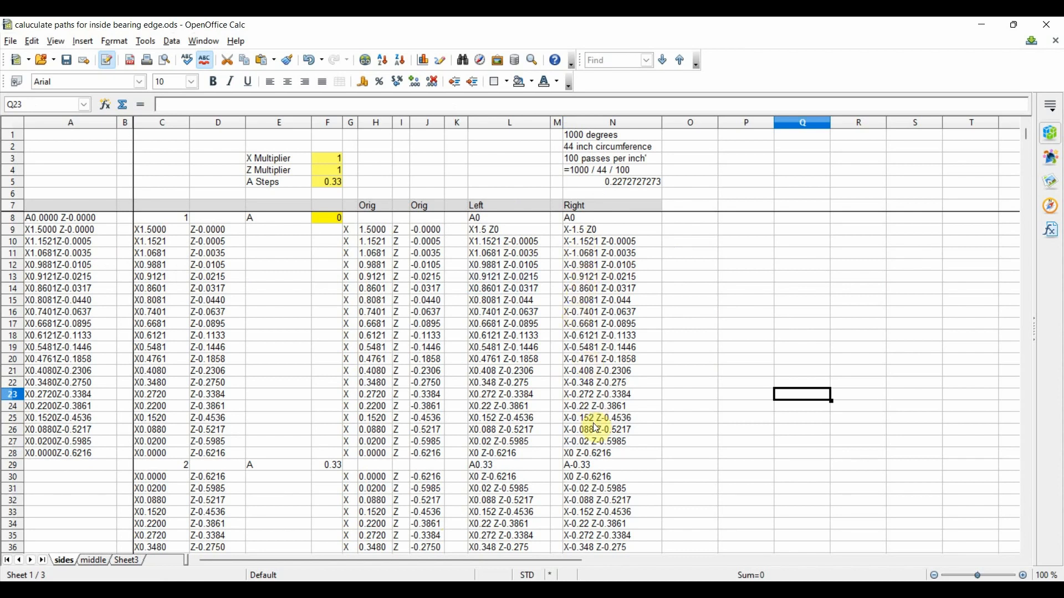
# Compare the combined Left formula in L10 with the X extraction formulas in H11 and H14
pyautogui.click(517, 243)
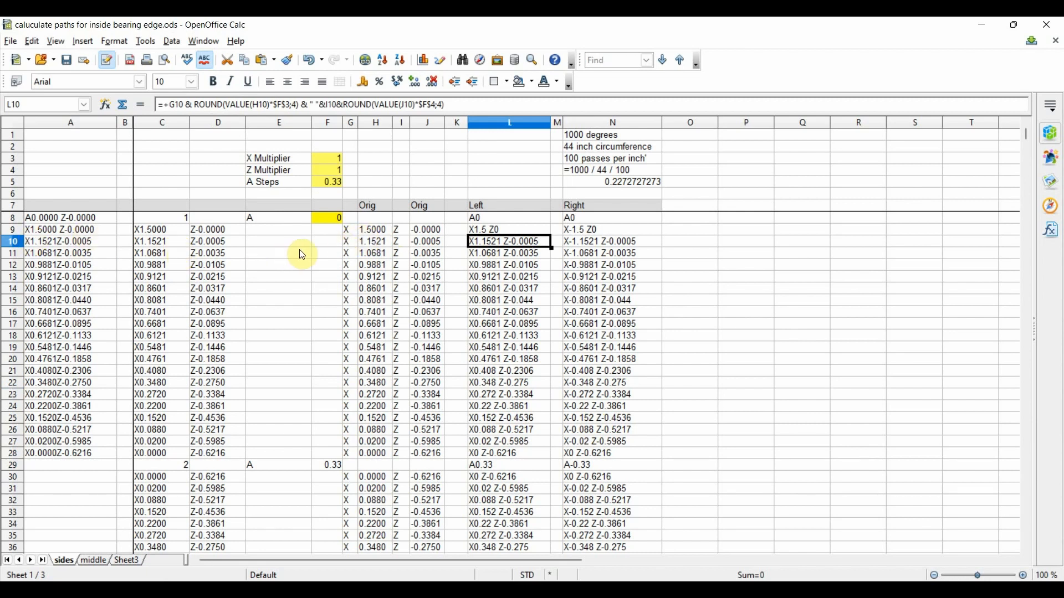
pyautogui.click(376, 256)
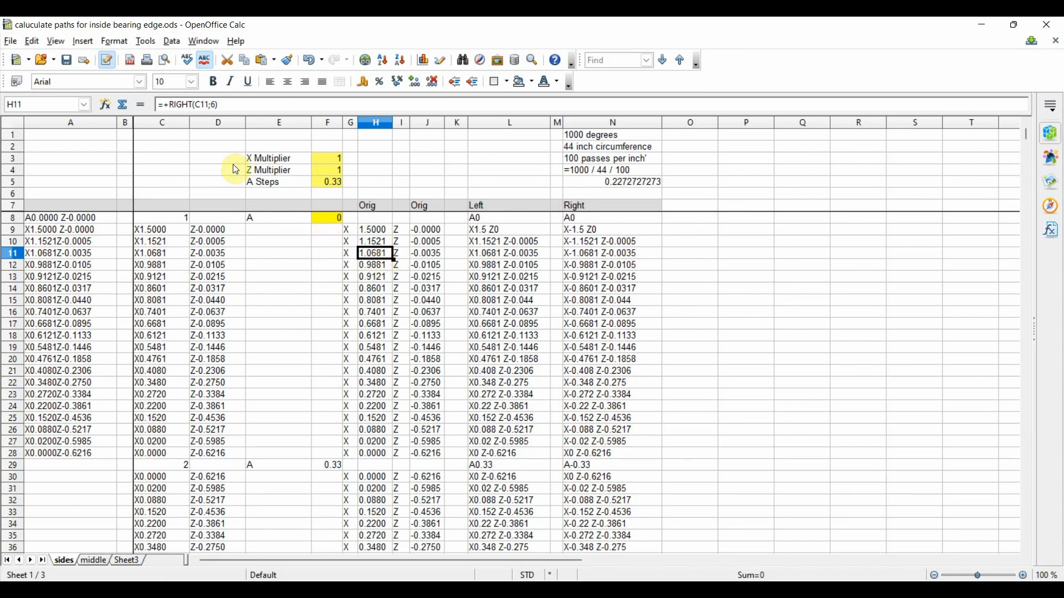
pyautogui.click(391, 290)
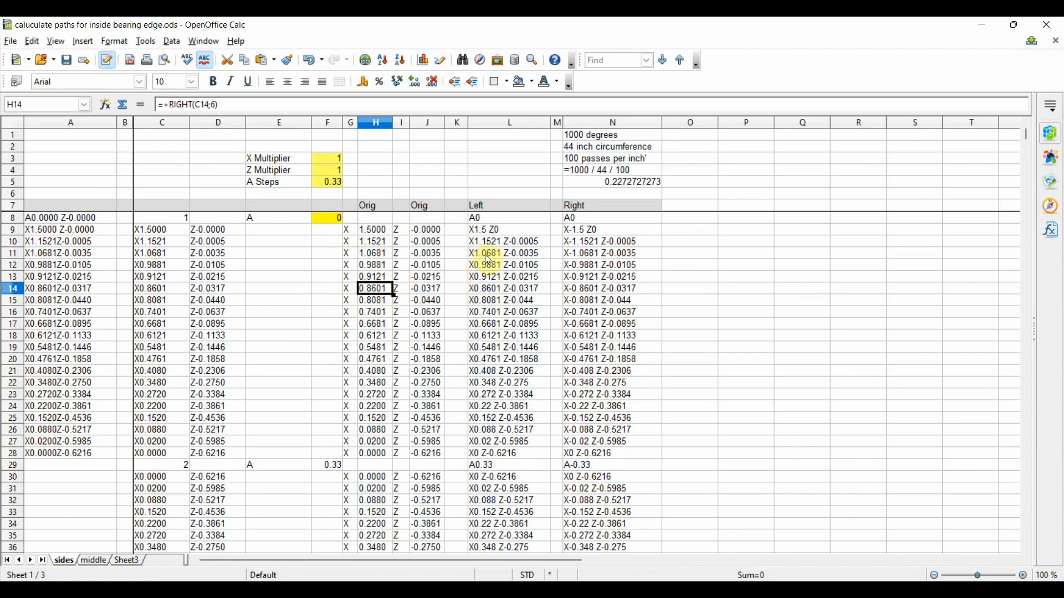
# Inspect the Left formula in L11, the X multiplier in F3 and the combined coordinate in L9
pyautogui.click(484, 254)
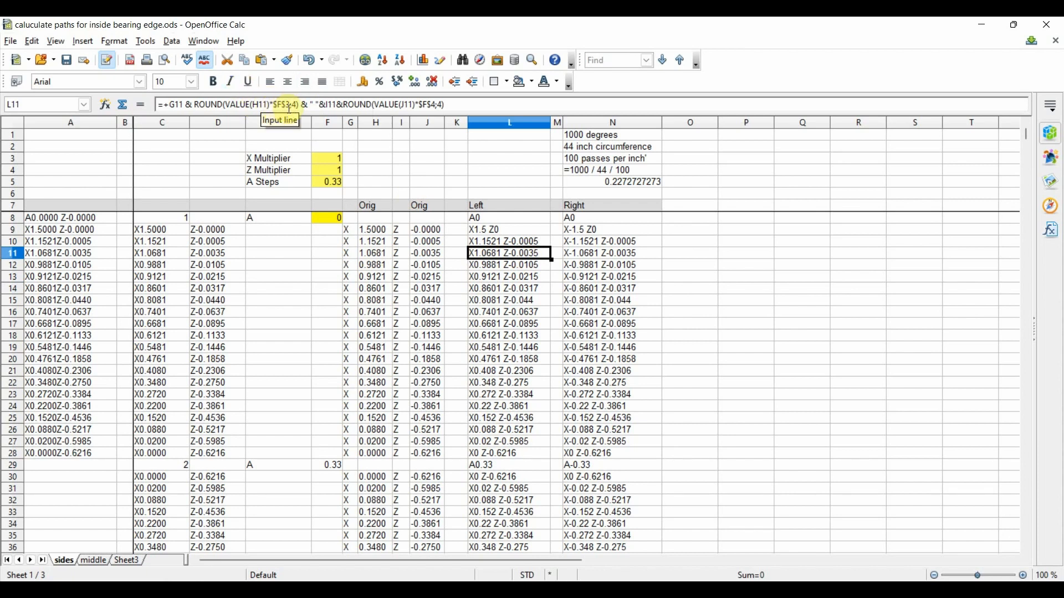
pyautogui.click(370, 147)
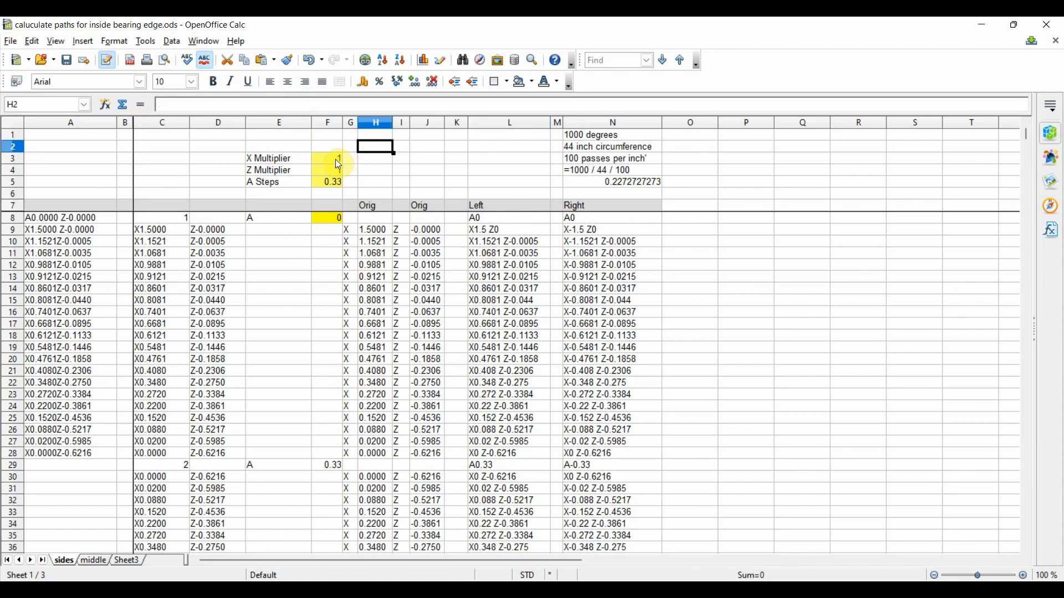
pyautogui.click(335, 161)
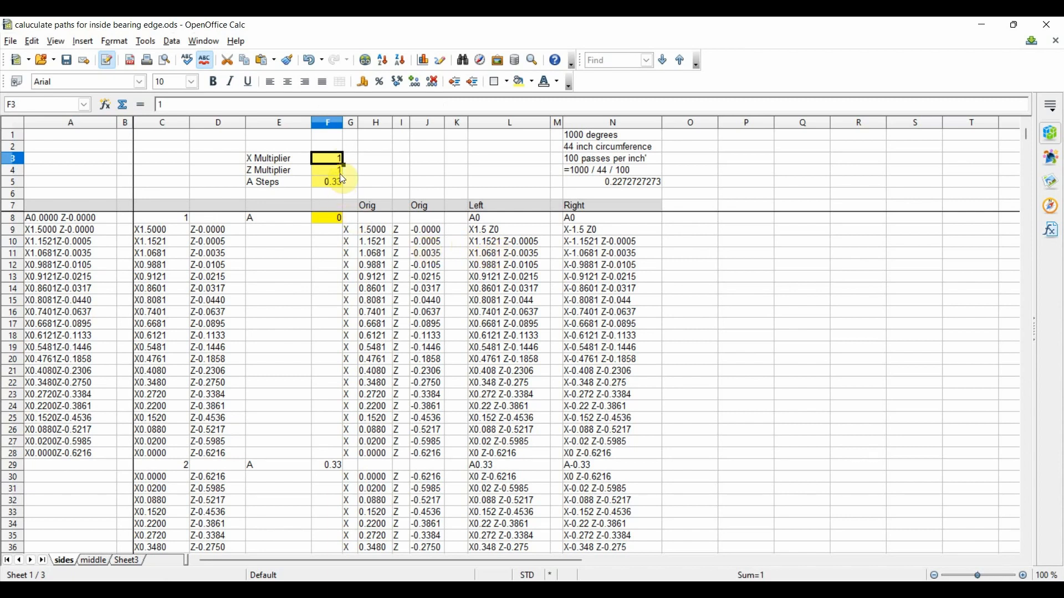
pyautogui.click(487, 229)
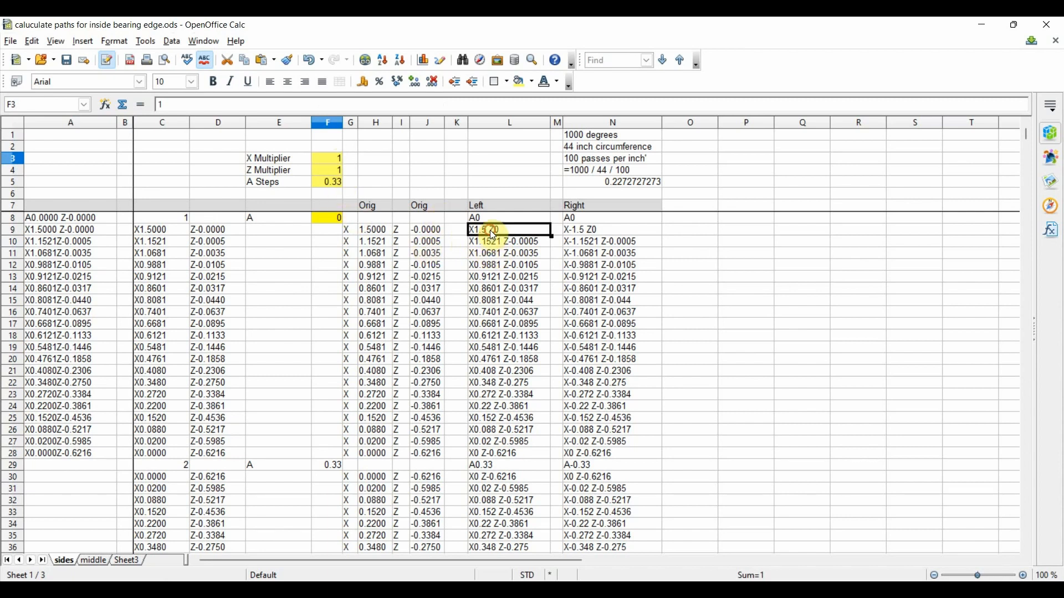
# Try X multipliers of 1.1, 2 and 0.5 in F3 to compare the scaled Left and Right coordinates
pyautogui.click(327, 158)
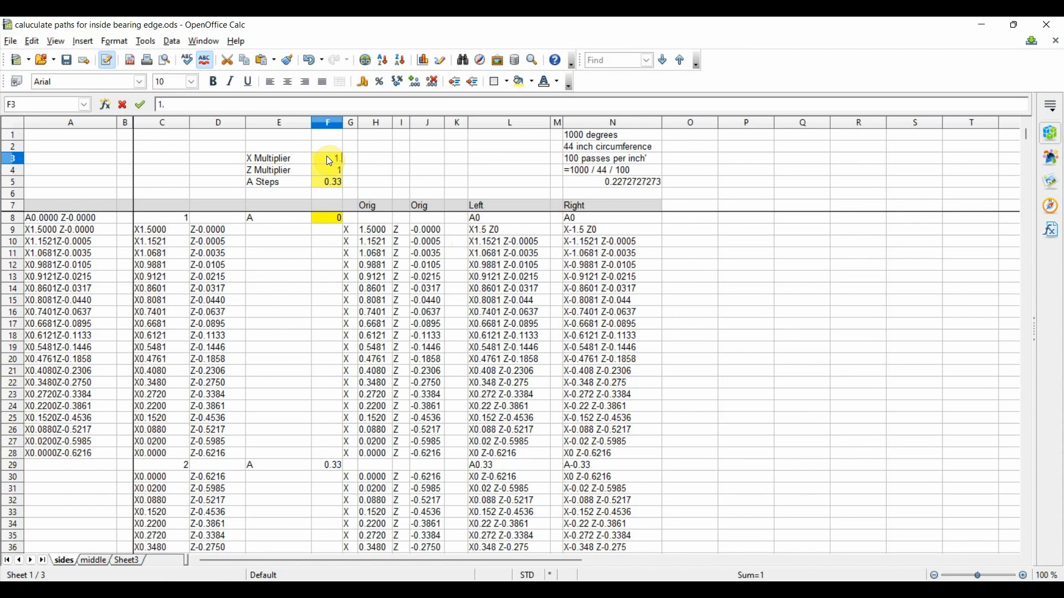
pyautogui.write('1.1')
pyautogui.press('Return')
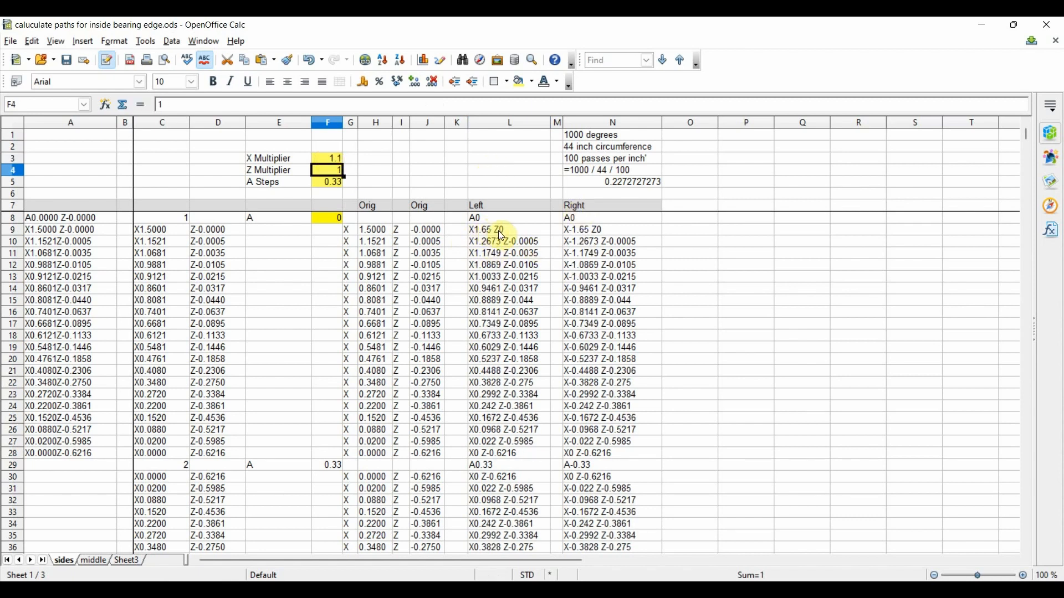
pyautogui.click(336, 159)
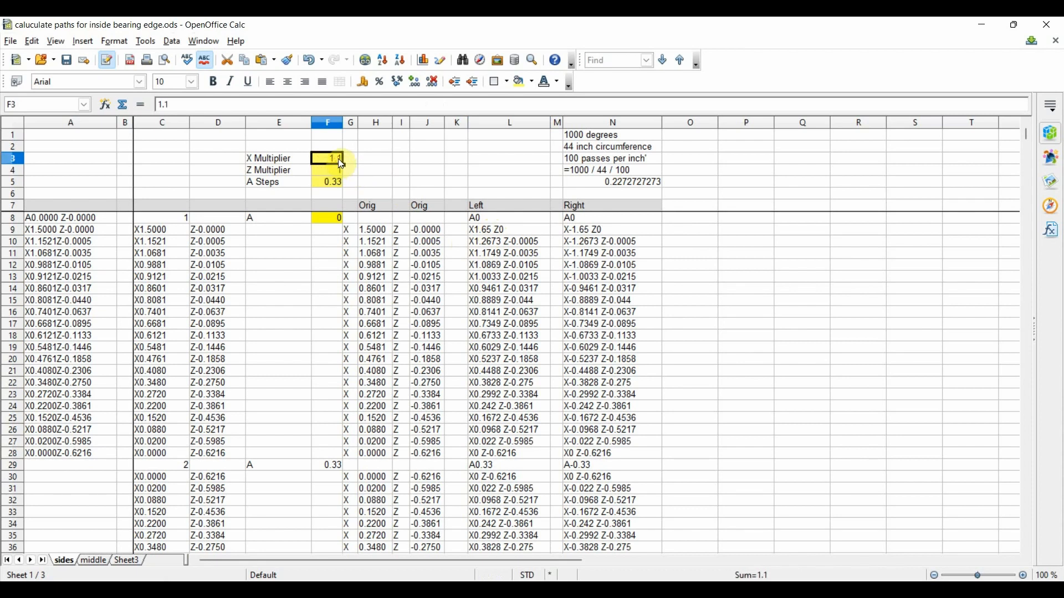
pyautogui.write('2')
pyautogui.press('Return')
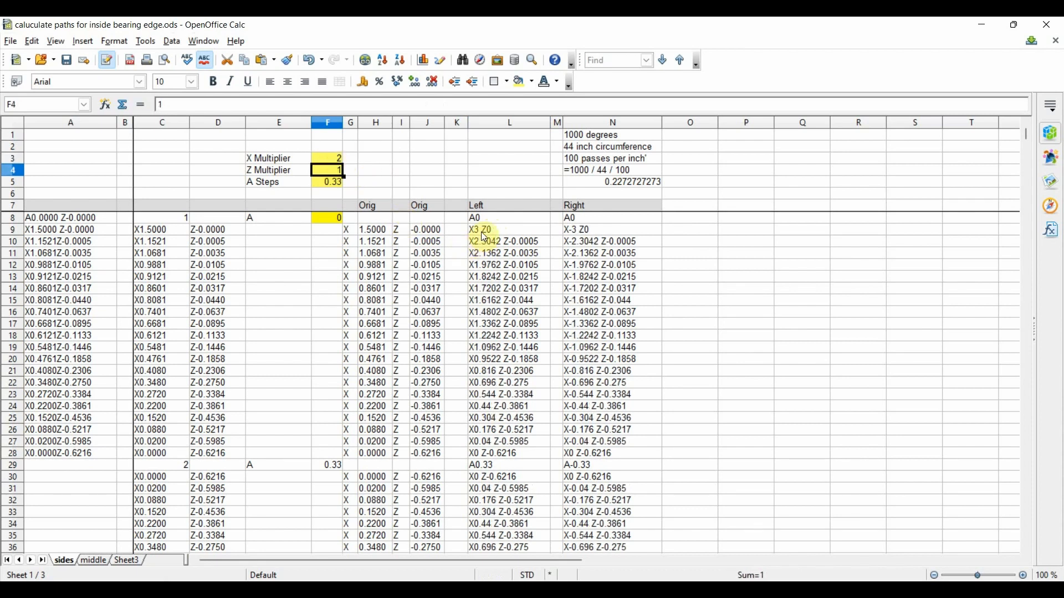
pyautogui.click(343, 161)
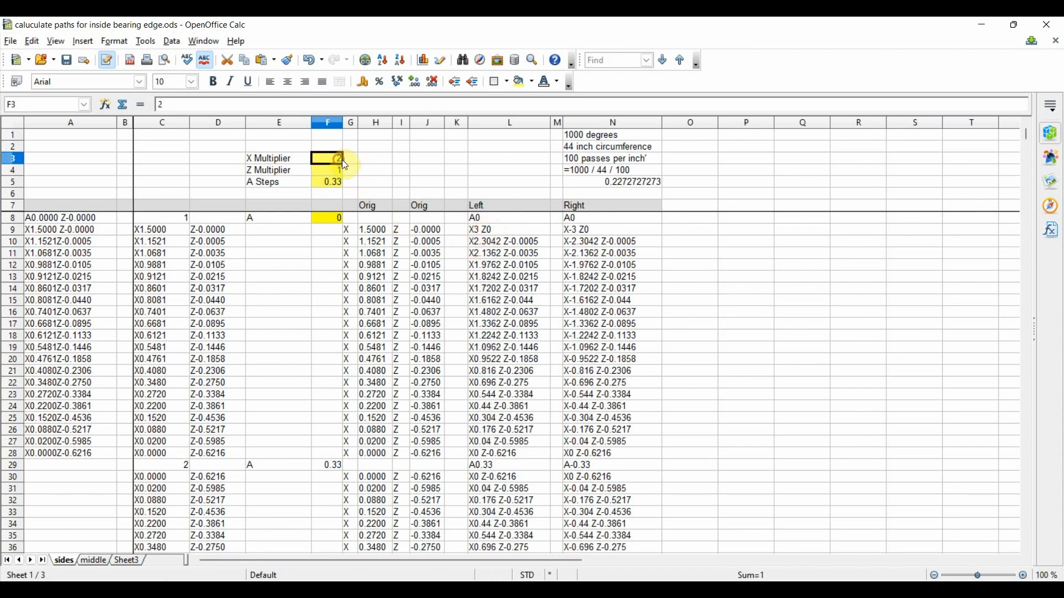
pyautogui.write('0.5')
pyautogui.press('Return')
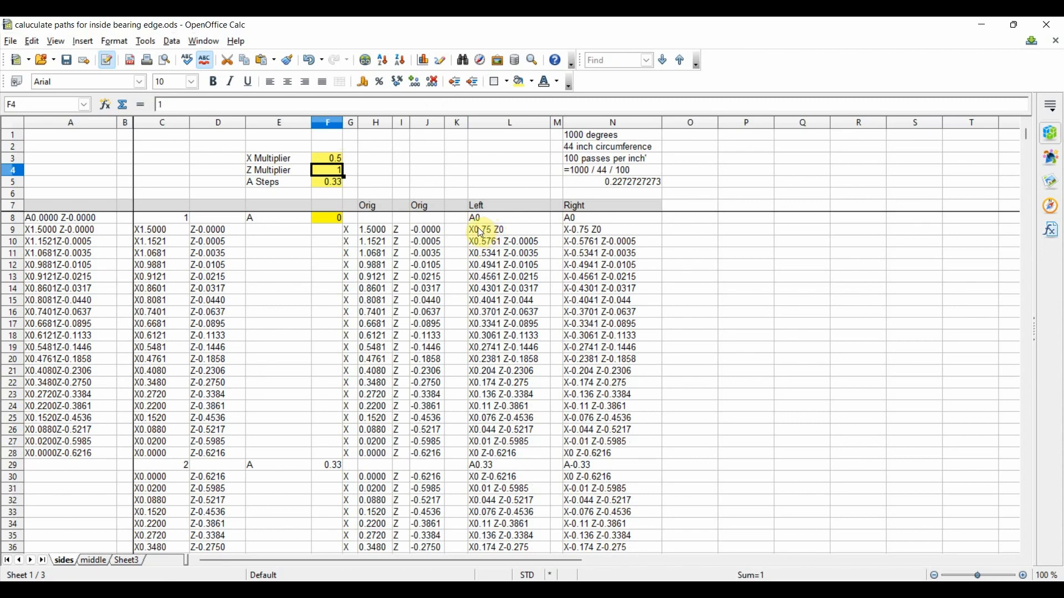
# Switch to VCarve Pro, hide the left toolpath, and stretch the bearing-edge curve horizontally to 4.5 inches wide
pyautogui.hotkey('alt', 'Tab')
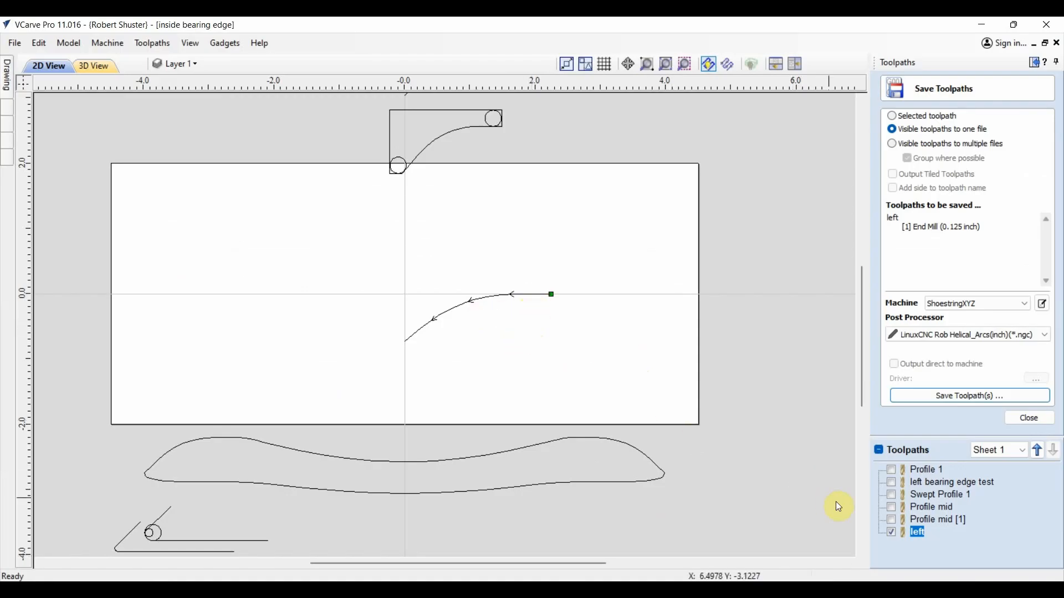
pyautogui.click(892, 532)
pyautogui.click(641, 408)
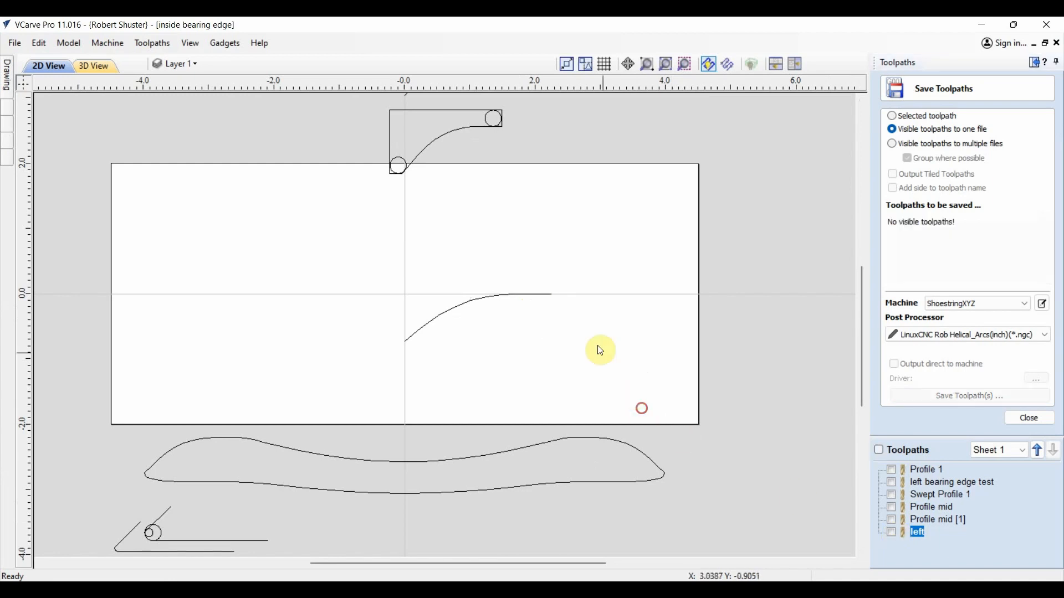
pyautogui.click(521, 296)
pyautogui.moveTo(559, 316); pyautogui.dragTo(700, 311)
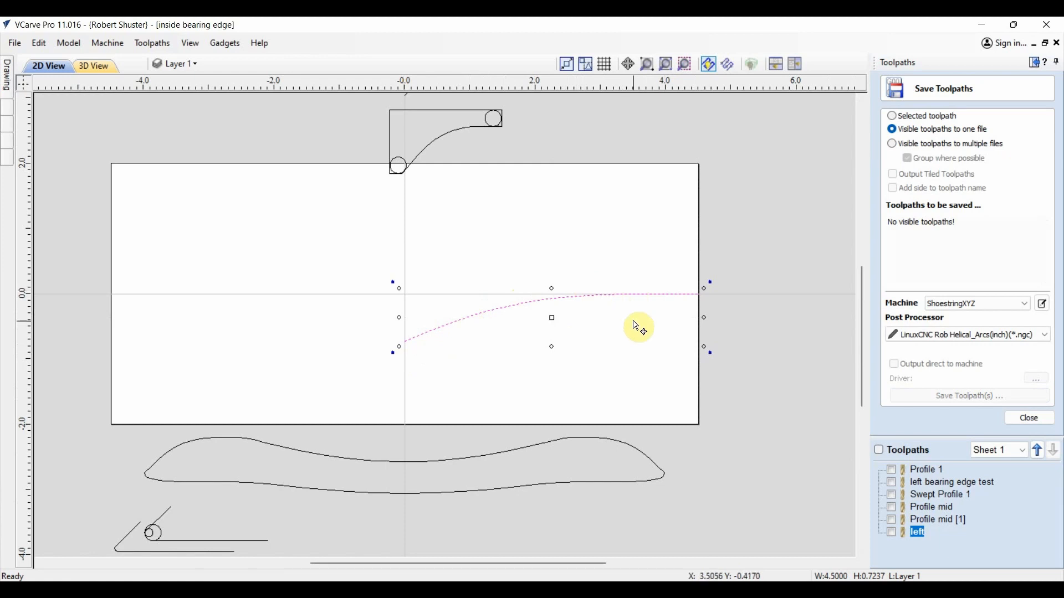
pyautogui.click(590, 314)
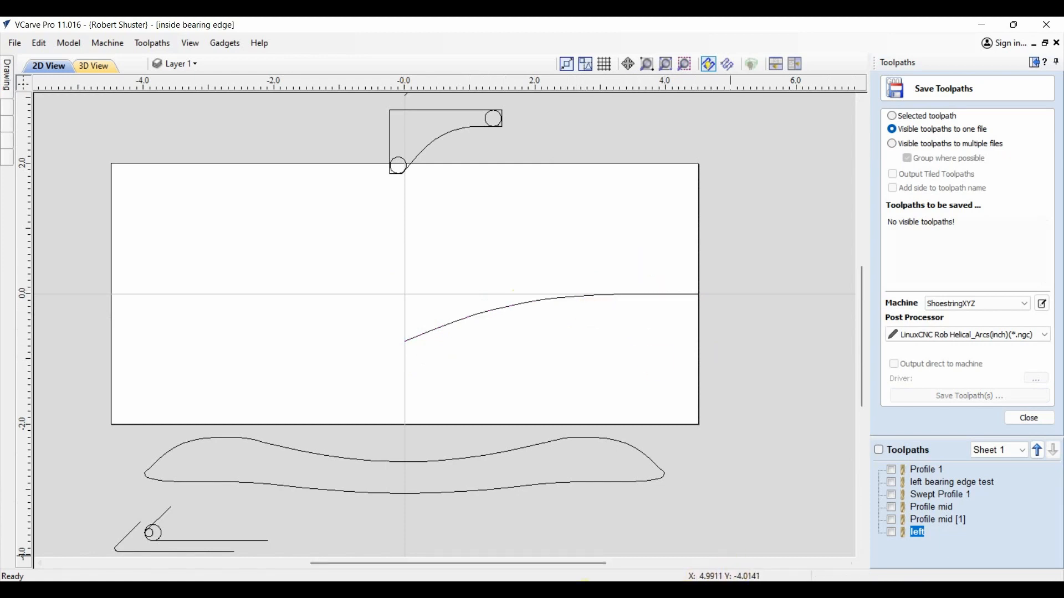
# Switch back to OpenOffice Calc and set the X multiplier in F3 to 1
pyautogui.hotkey('alt', 'Tab')
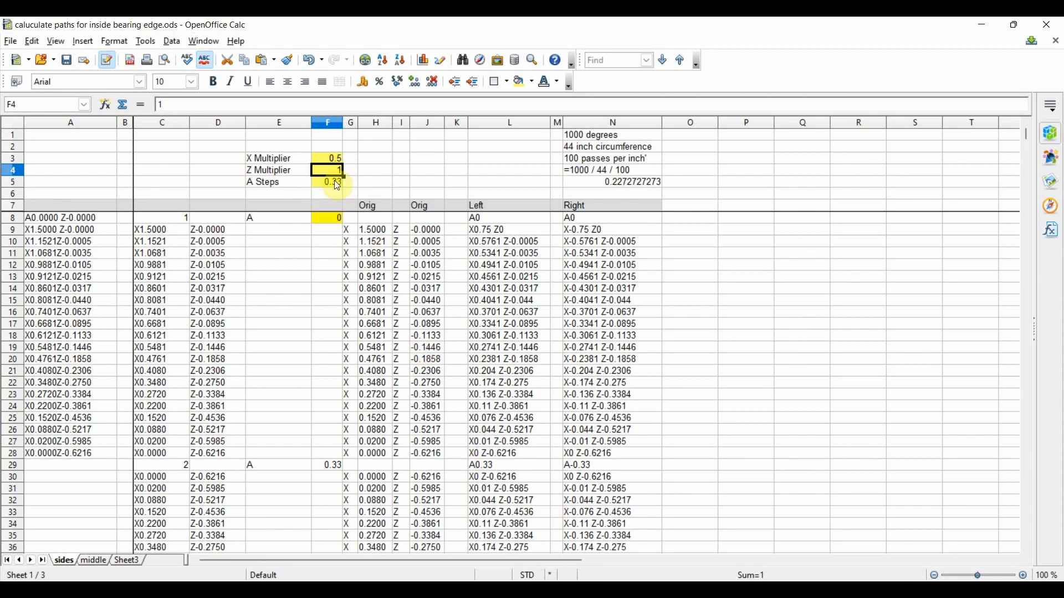
pyautogui.click(341, 158)
pyautogui.write('1')
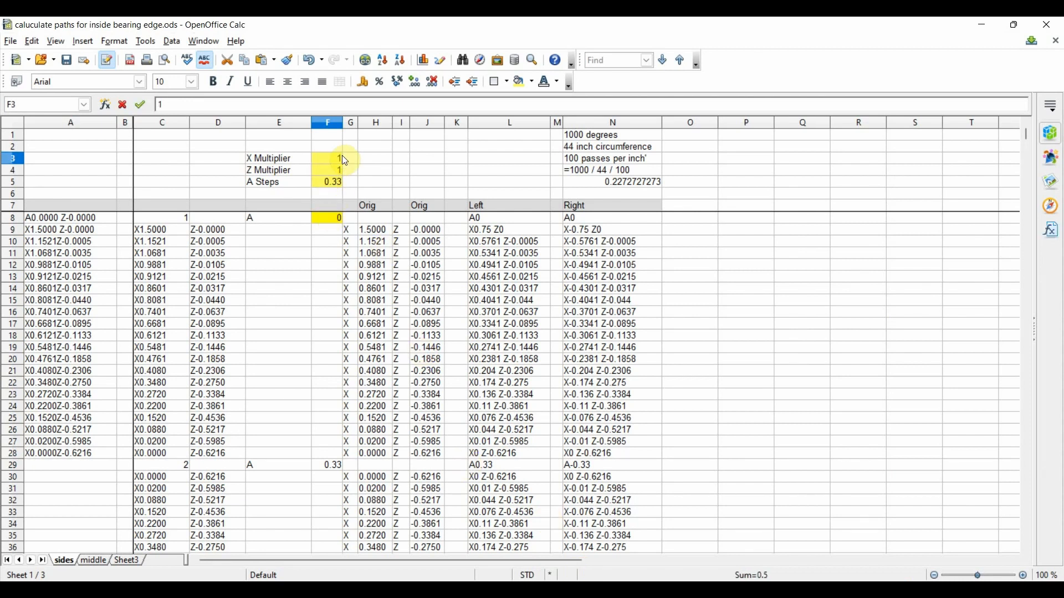
pyautogui.press('Return')
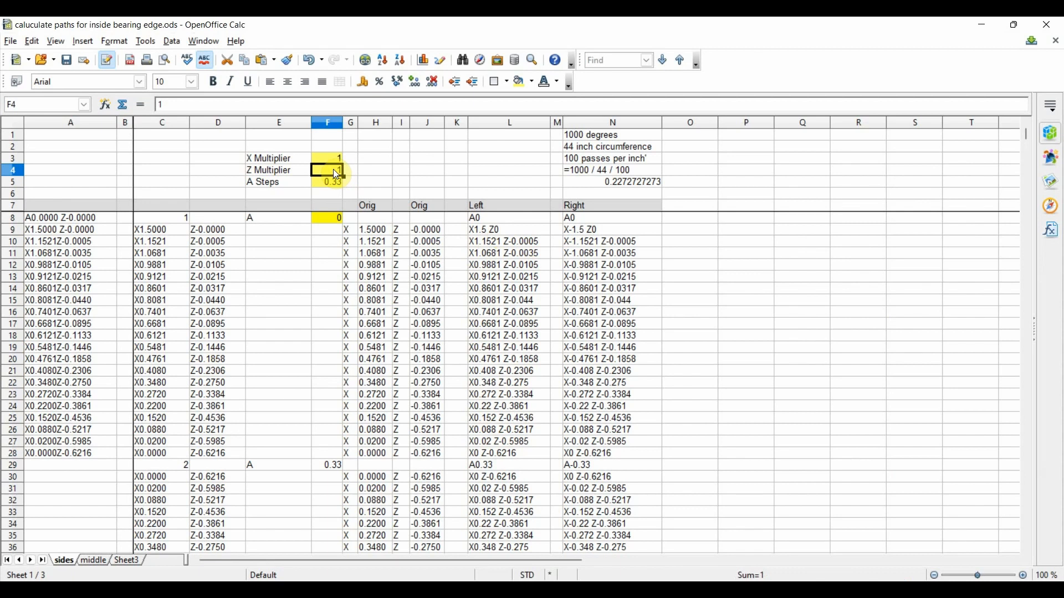
# Try Z multipliers of 2 and 0.5 in F4 to compare the scaled Z depths in the Left and Right columns
pyautogui.write('2')
pyautogui.press('Return')
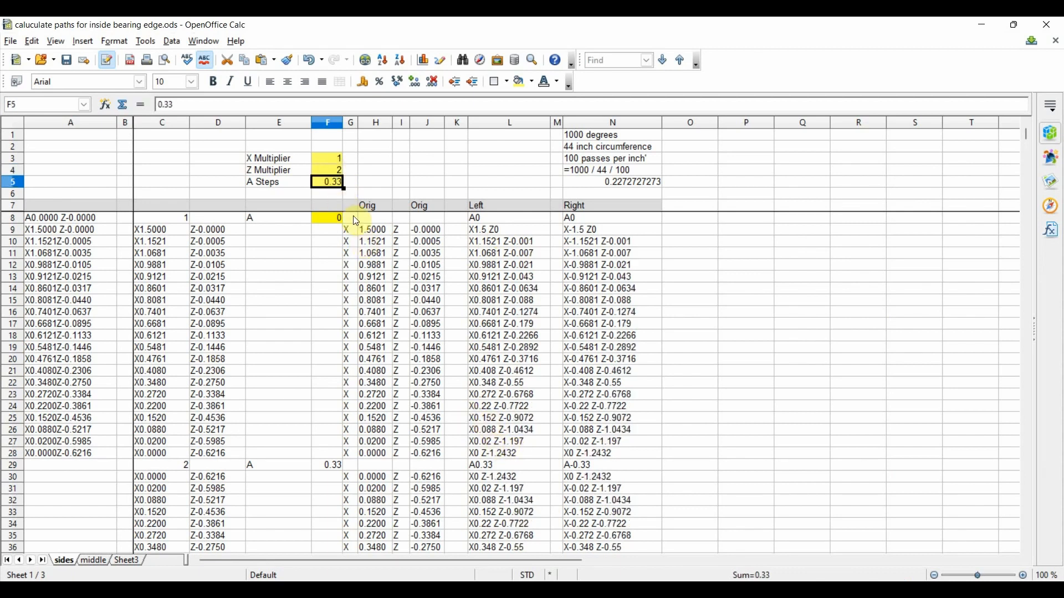
pyautogui.press('Up')
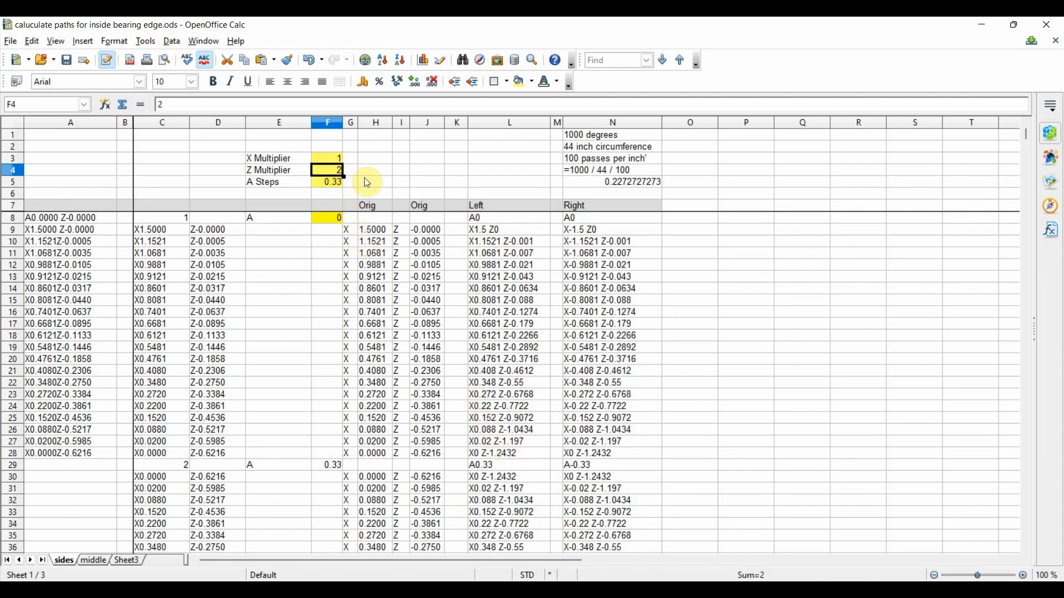
pyautogui.write('.5')
pyautogui.press('Return')
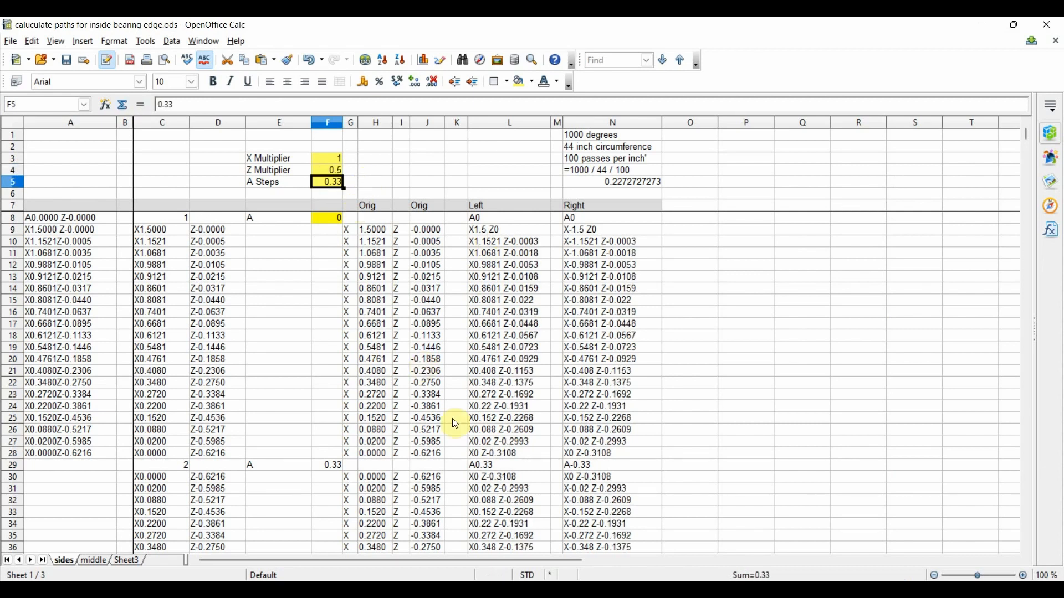
# Set the Z multiplier in F4 to 1
pyautogui.click(333, 170)
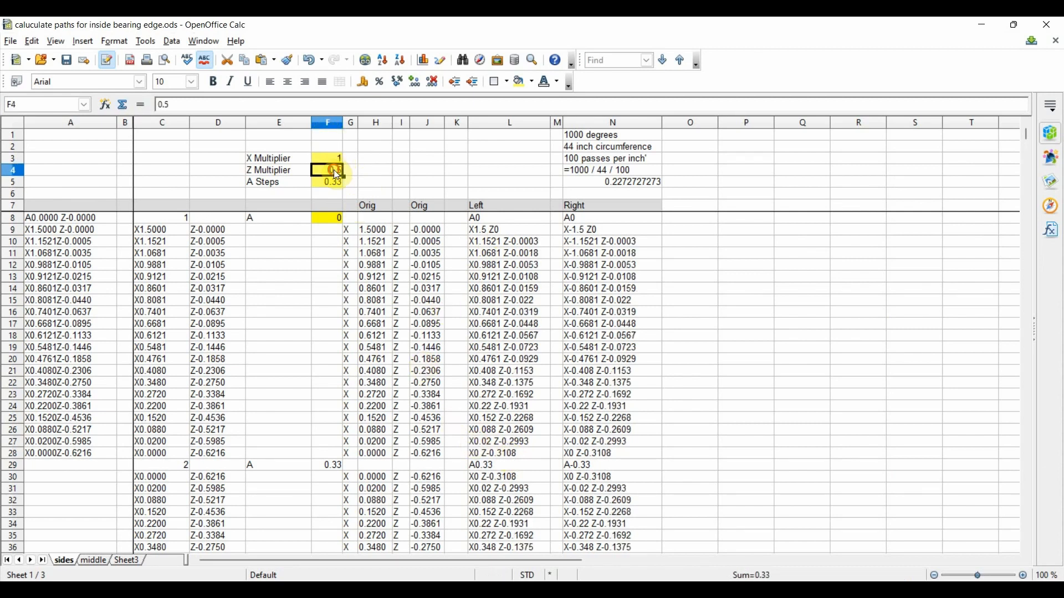
pyautogui.write('1')
pyautogui.press('Return')
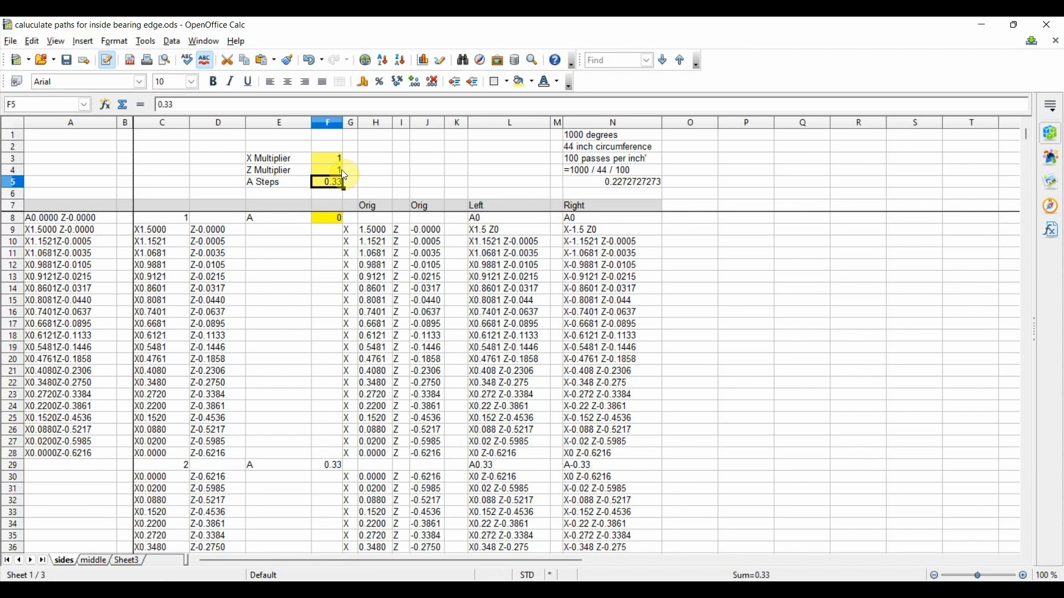
# Inspect the Left column formulas in L13 and L10, including their references to the X and Z multipliers
pyautogui.click(510, 277)
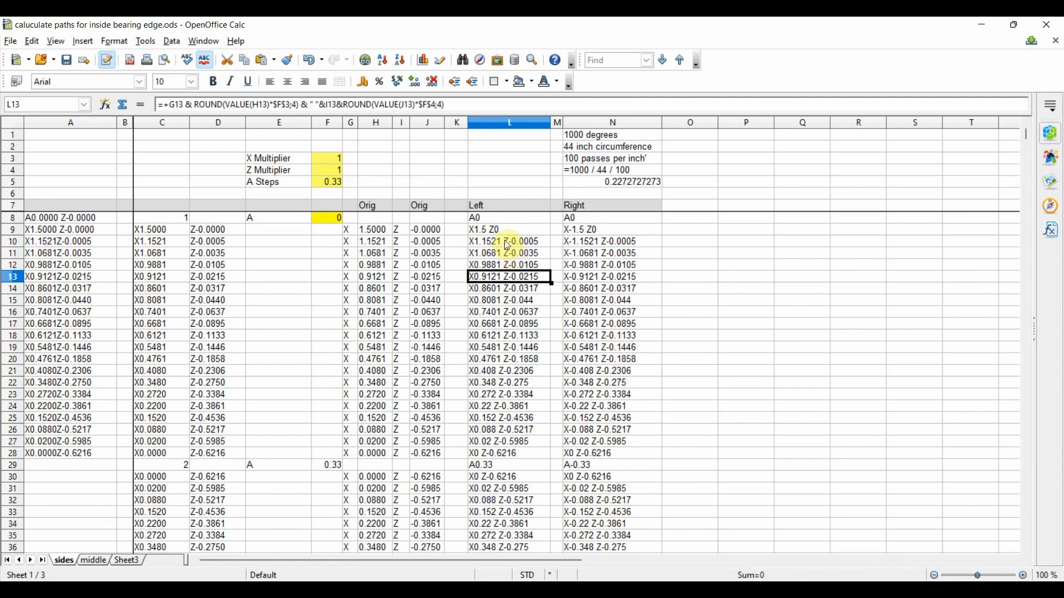
pyautogui.click(495, 244)
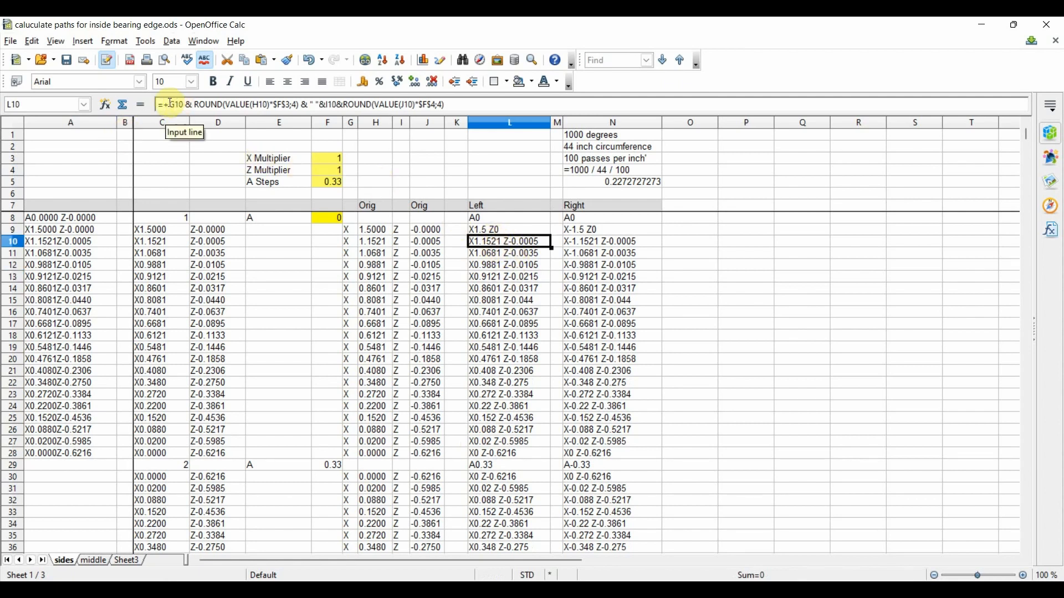
pyautogui.click(811, 290)
# Copy the Left formula from L10 into L11, overwriting the existing contents
pyautogui.click(478, 242)
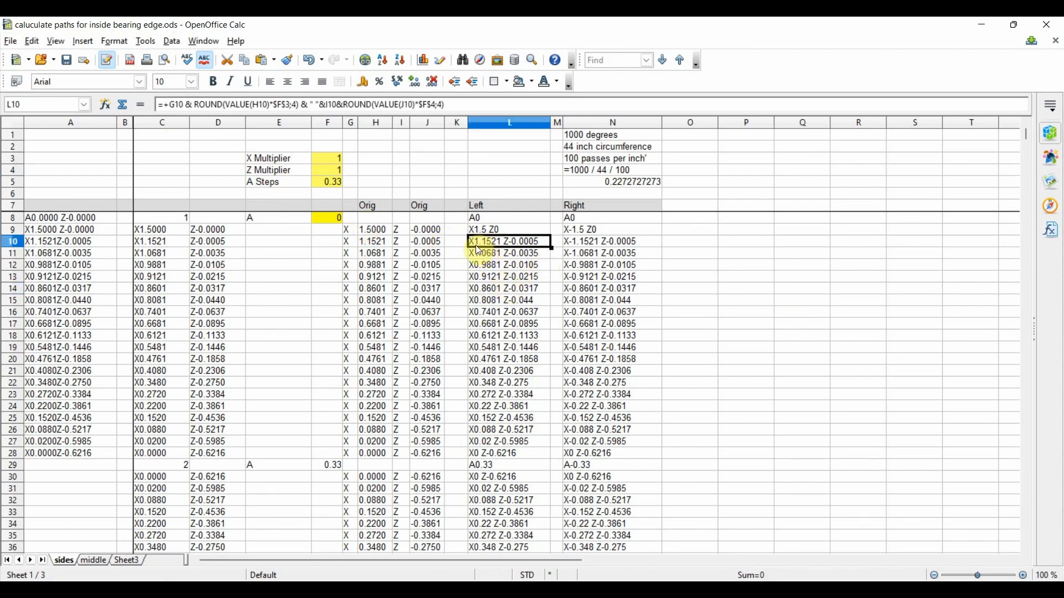
pyautogui.rightClick(481, 242)
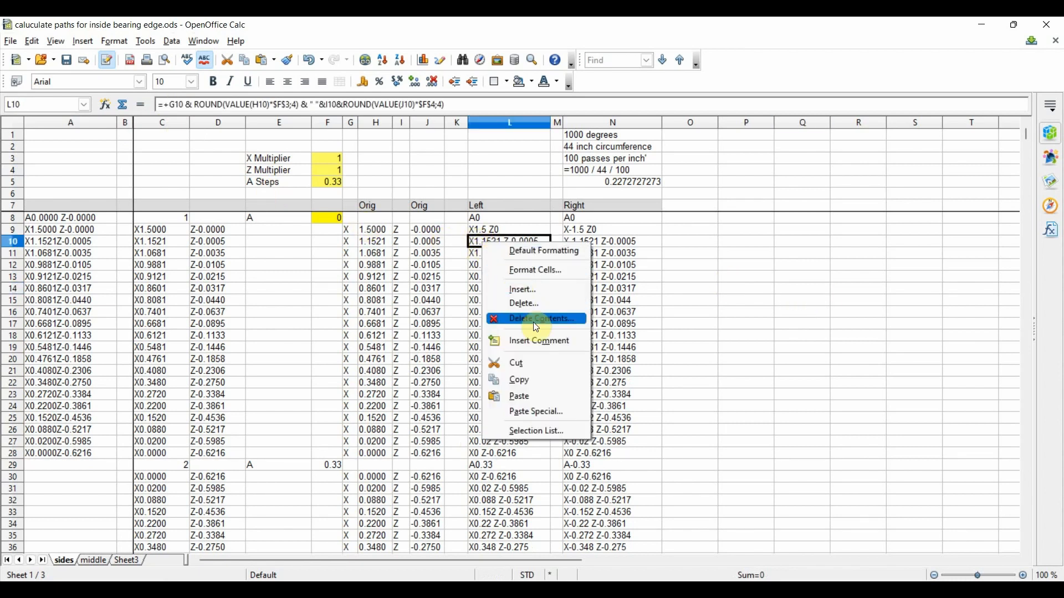
pyautogui.click(524, 380)
pyautogui.click(502, 255)
pyautogui.rightClick(502, 256)
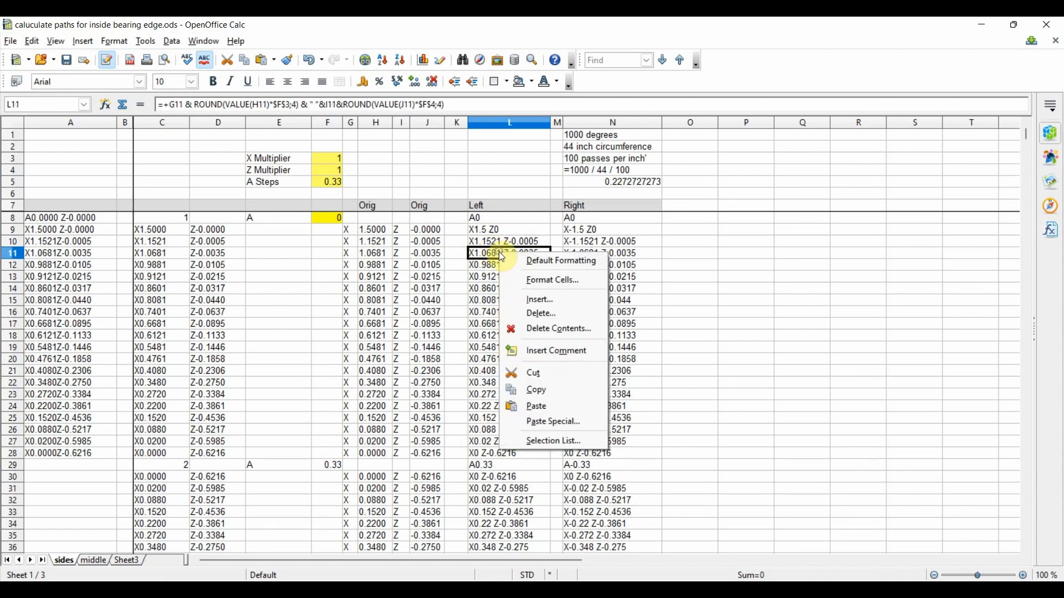
pyautogui.click(549, 409)
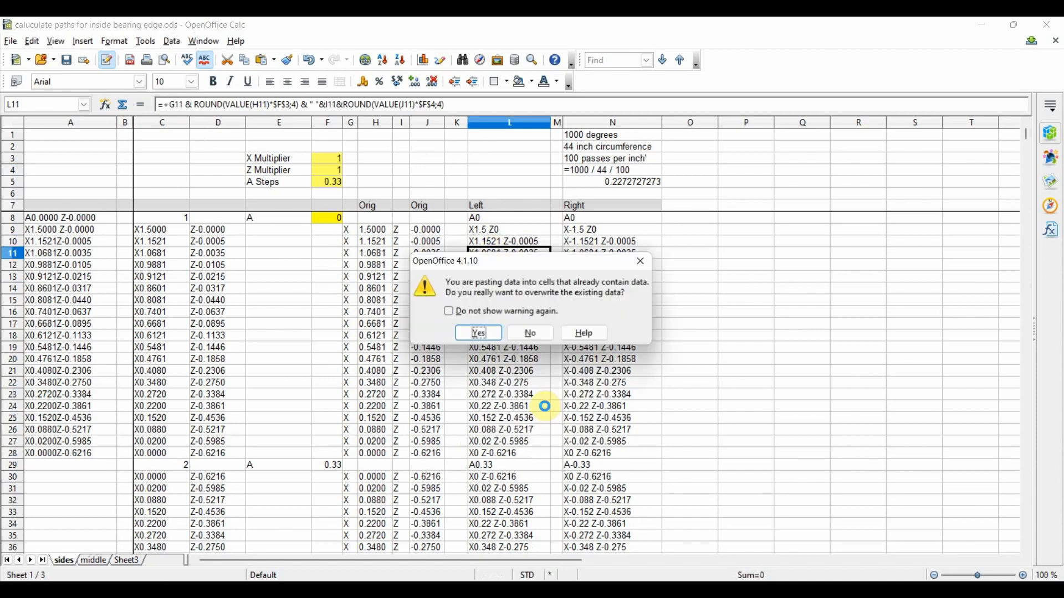
pyautogui.click(484, 333)
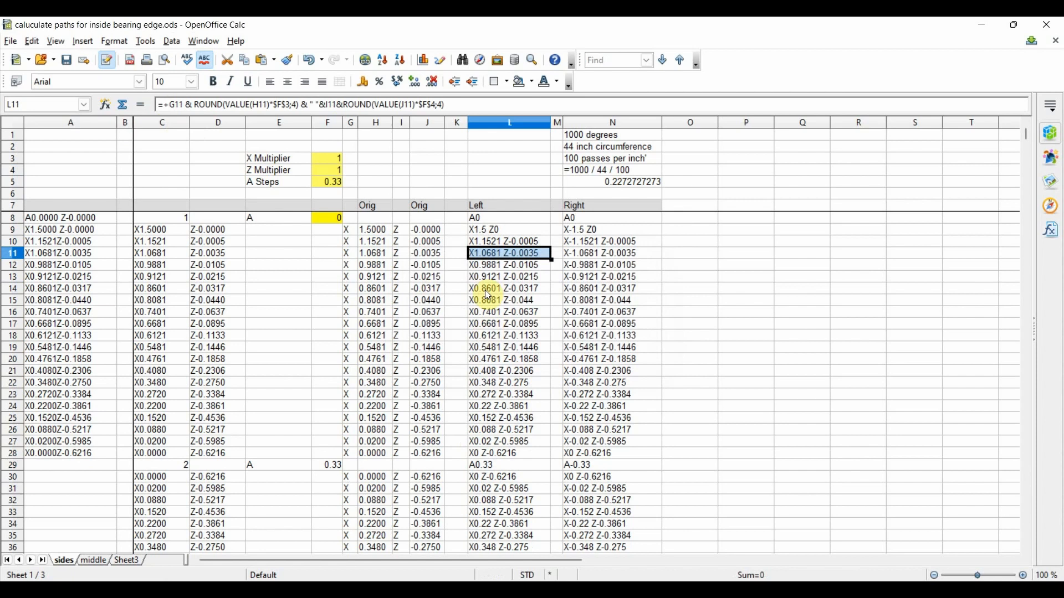
# Compare the row references in the Left formulas of L10, L11, L18 and L123, then check L15 in the first pass
pyautogui.click(477, 242)
pyautogui.click(478, 254)
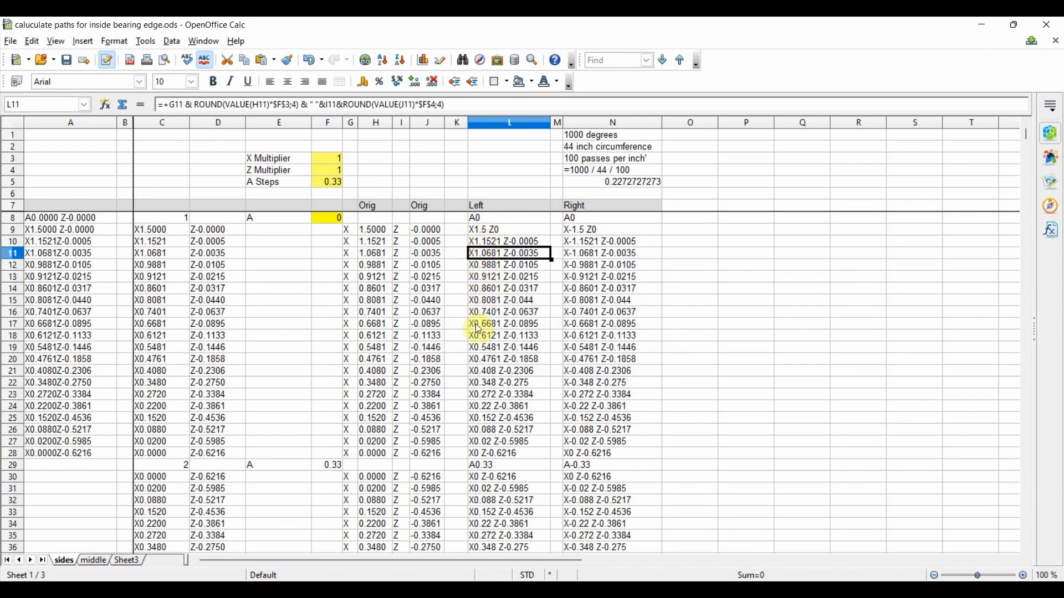
pyautogui.click(497, 337)
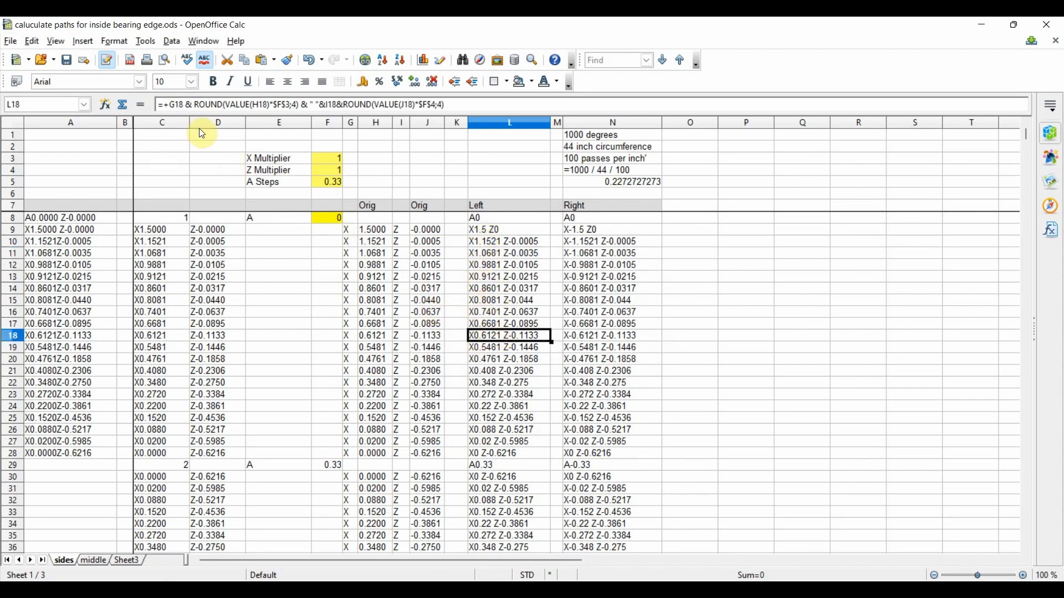
pyautogui.scroll(-20, 342, 318)
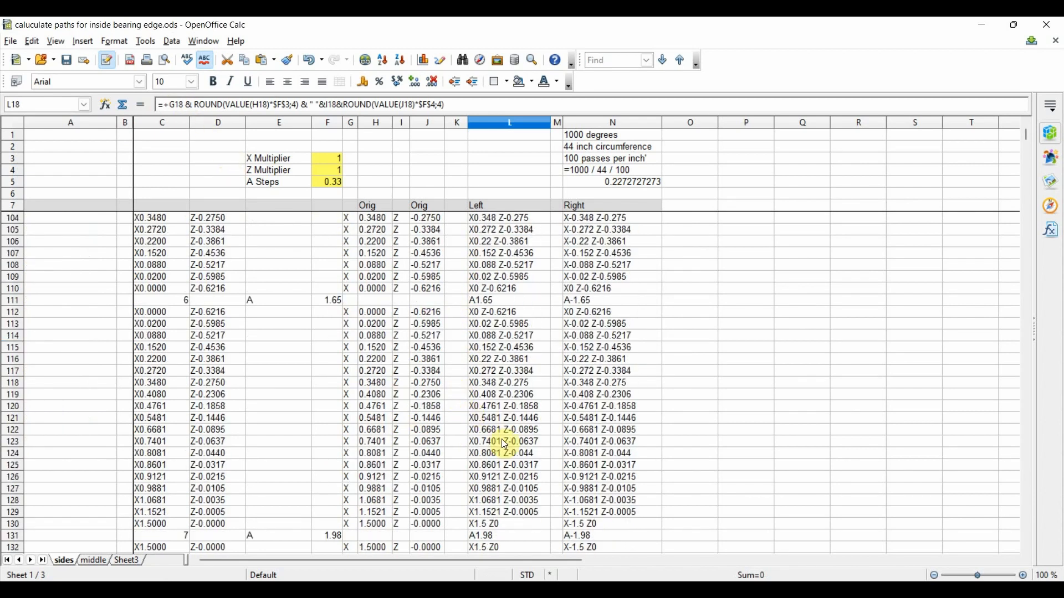
pyautogui.click(502, 442)
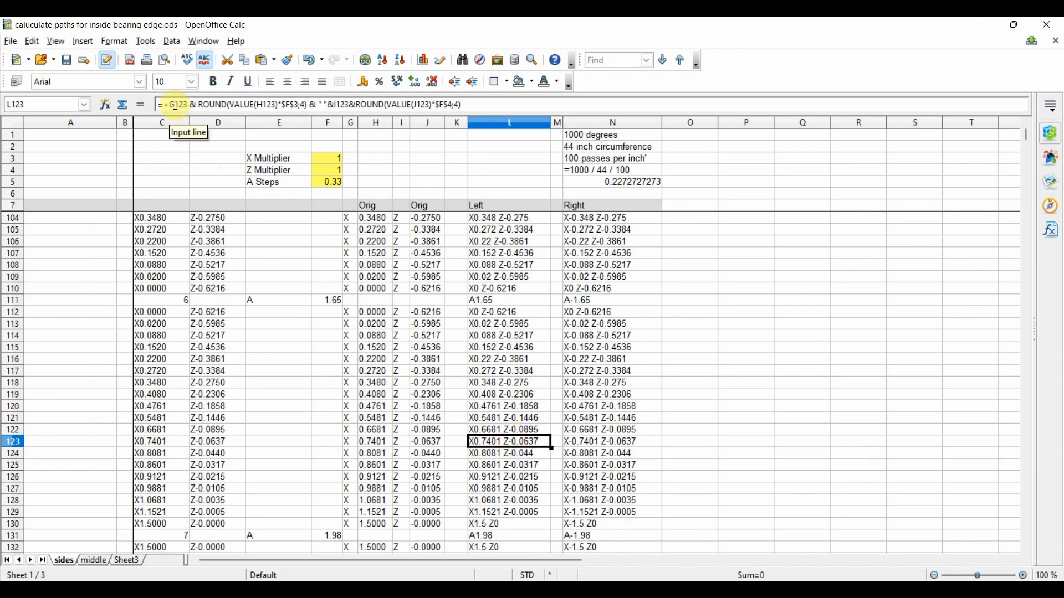
pyautogui.scroll(20, 540, 432)
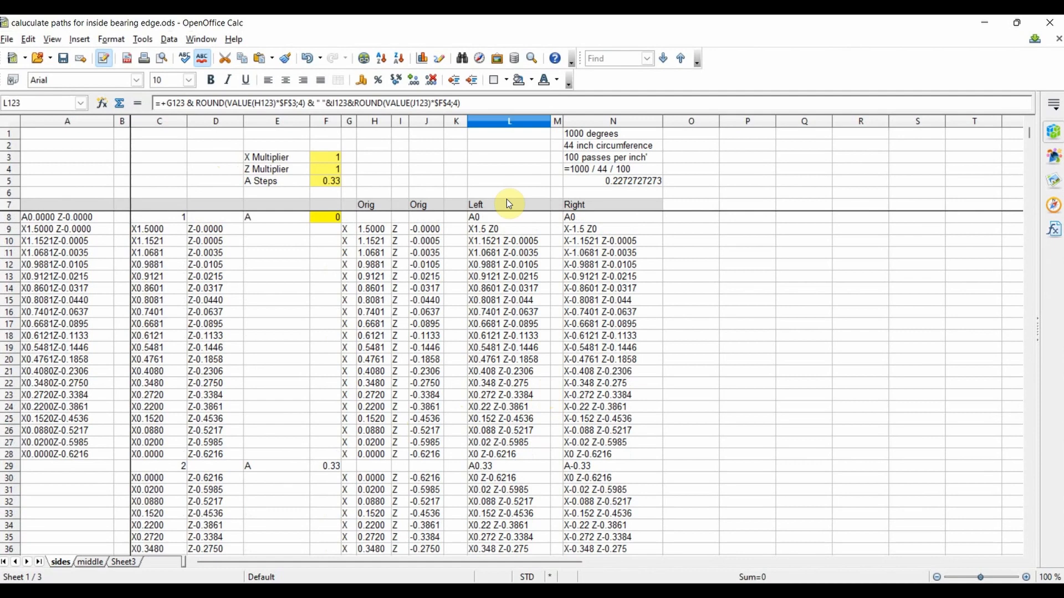
pyautogui.click(498, 300)
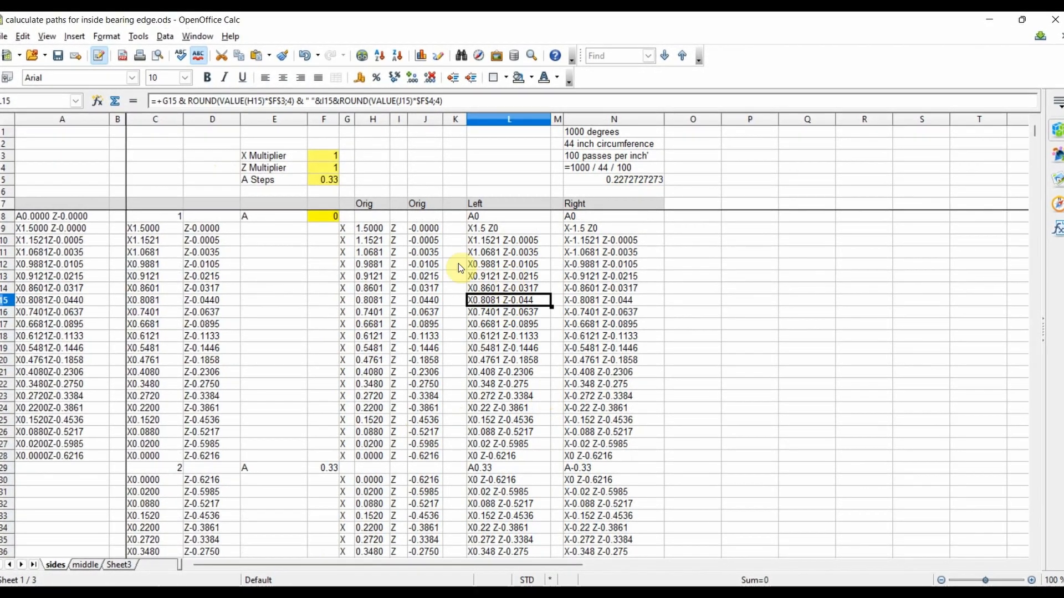
# Compare the Left formulas in L11 and L23 with the Right formula in N23, checking how they reference the X Multiplier in F3
pyautogui.click(335, 157)
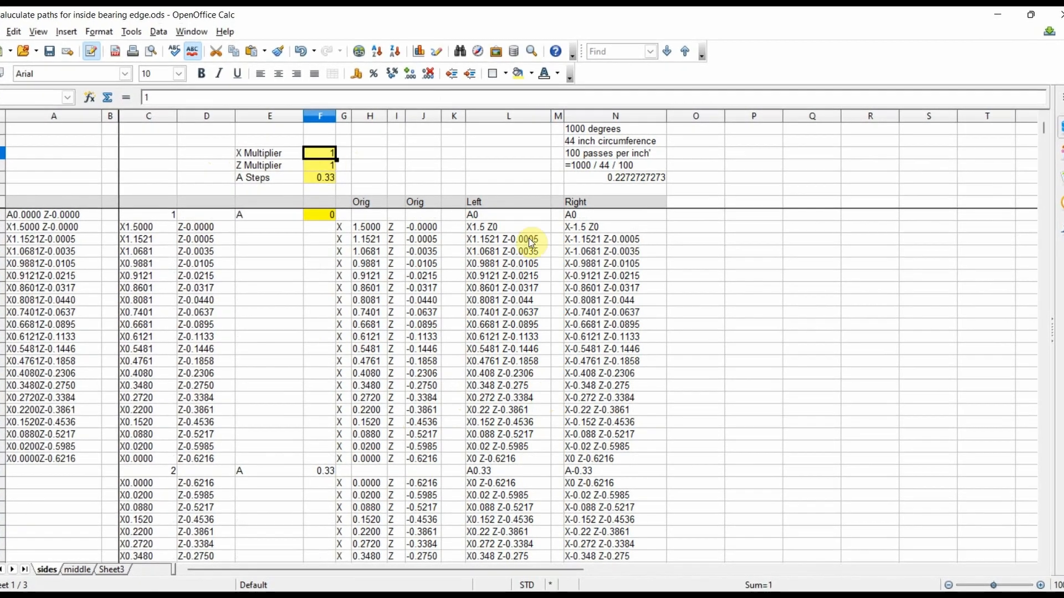
pyautogui.click(514, 251)
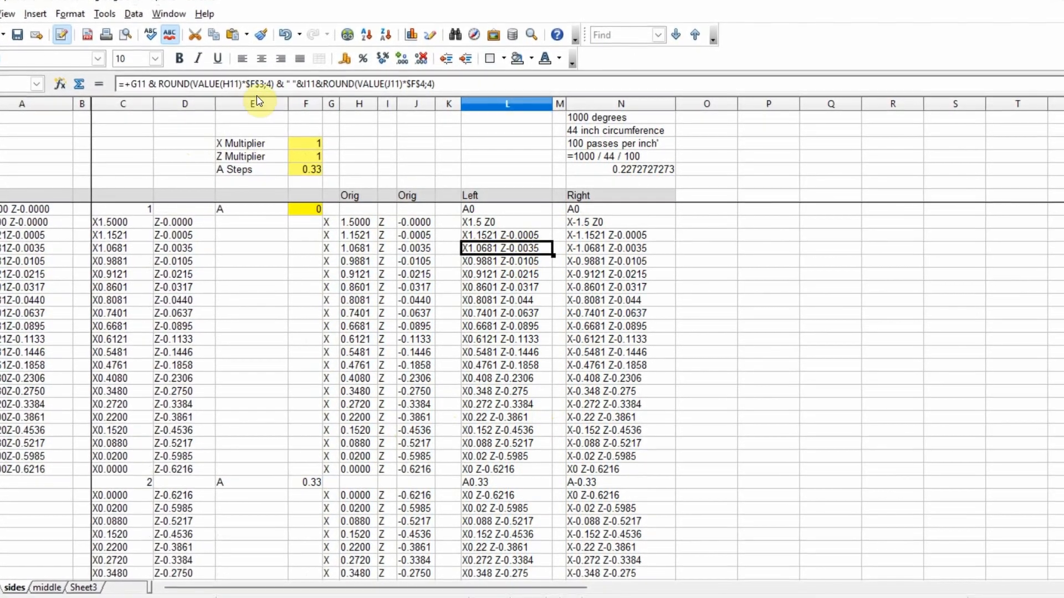
pyautogui.moveTo(499, 404); pyautogui.dragTo(496, 416)
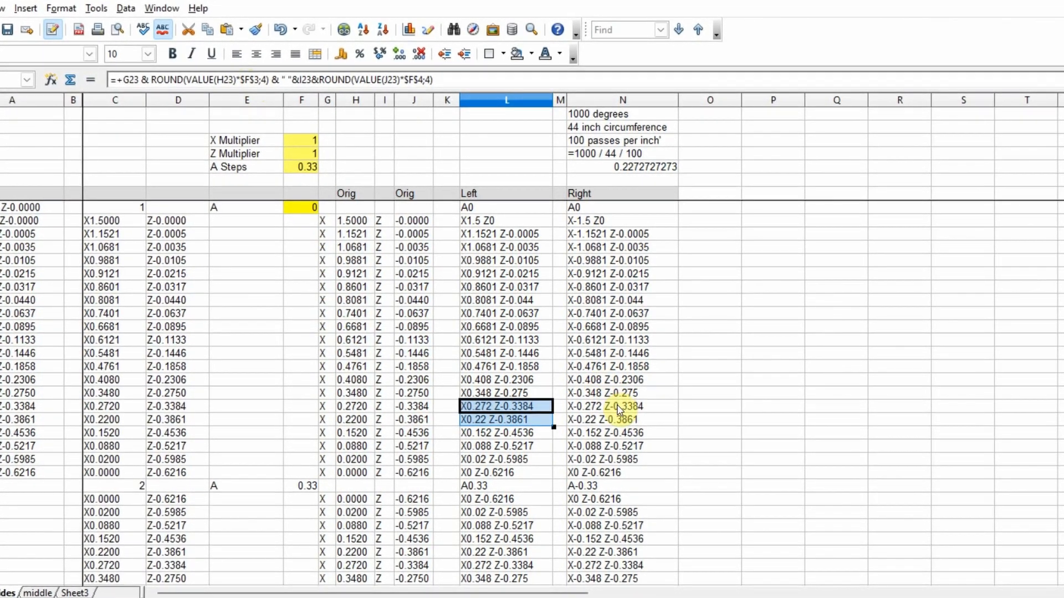
pyautogui.click(612, 406)
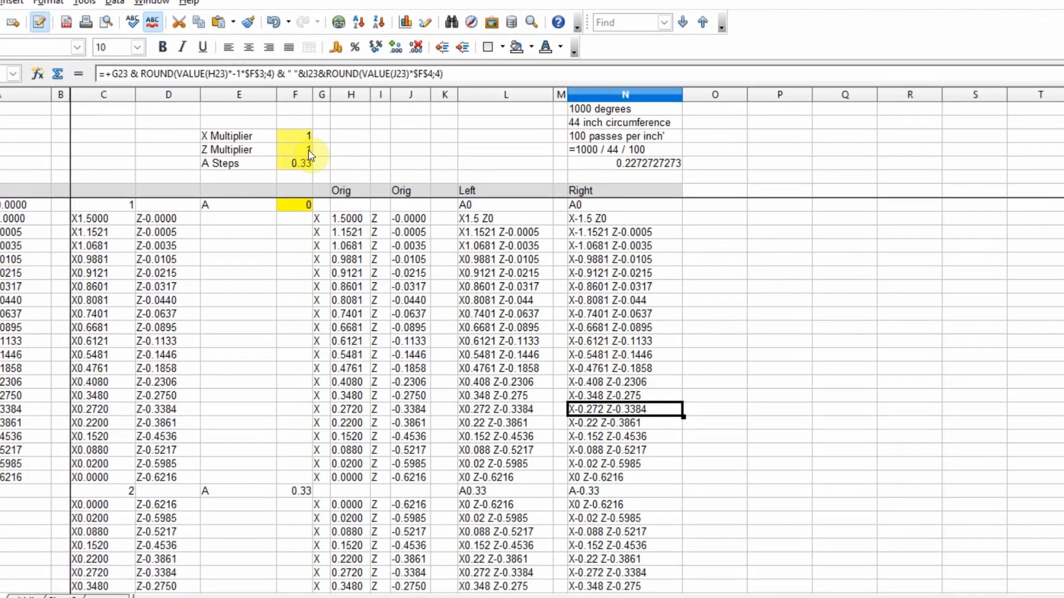
pyautogui.click(720, 360)
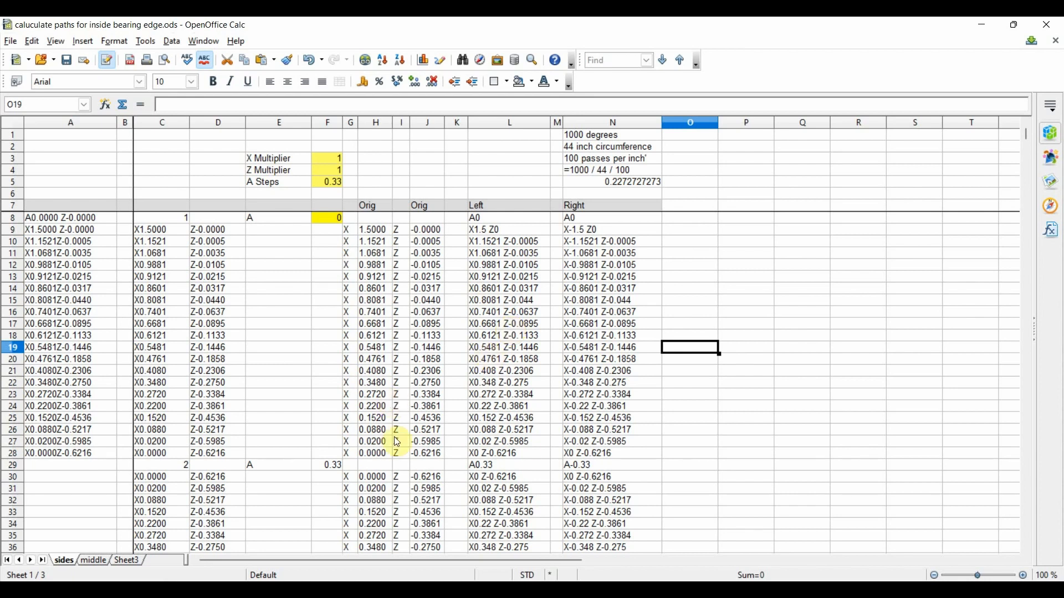
# Check the A step formula in F29 and follow the stepped passes down to the final A value near row 62164
pyautogui.scroll(-2, 523, 403)
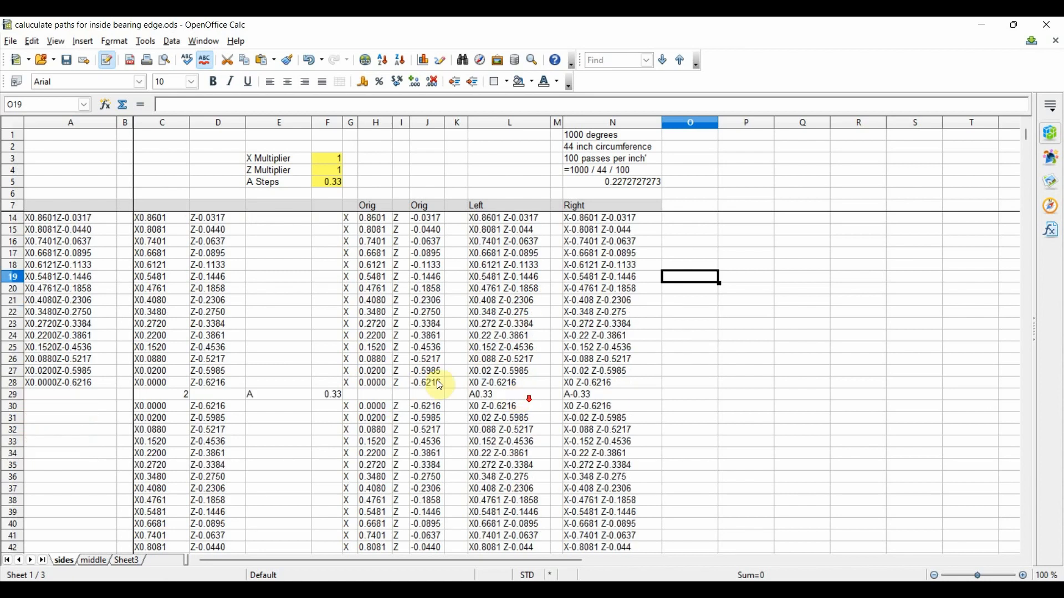
pyautogui.click(344, 397)
pyautogui.scroll(-20, 410, 387)
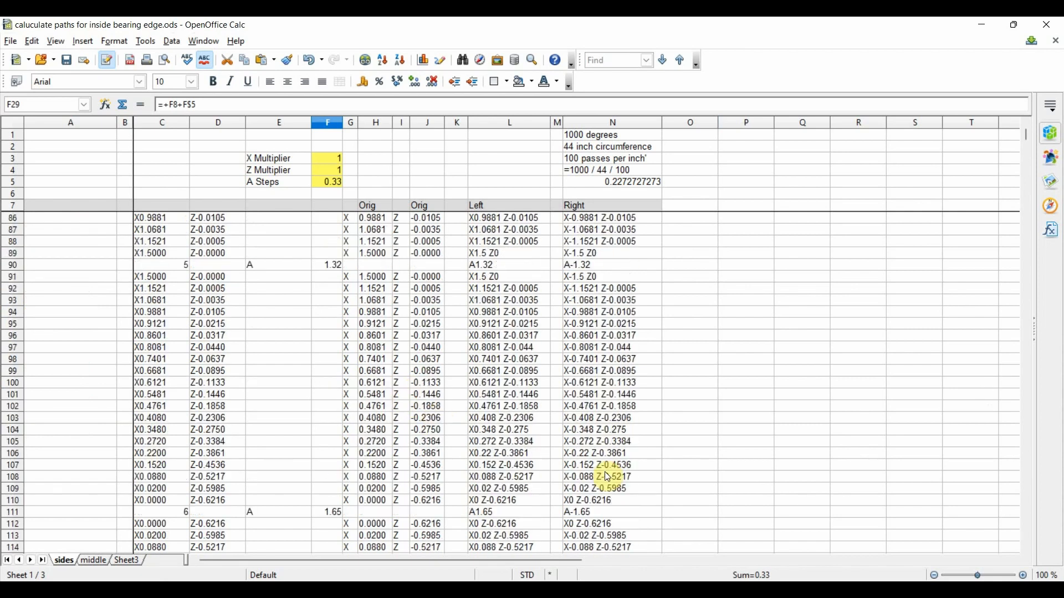
pyautogui.moveTo(1028, 135); pyautogui.dragTo(1061, 408)
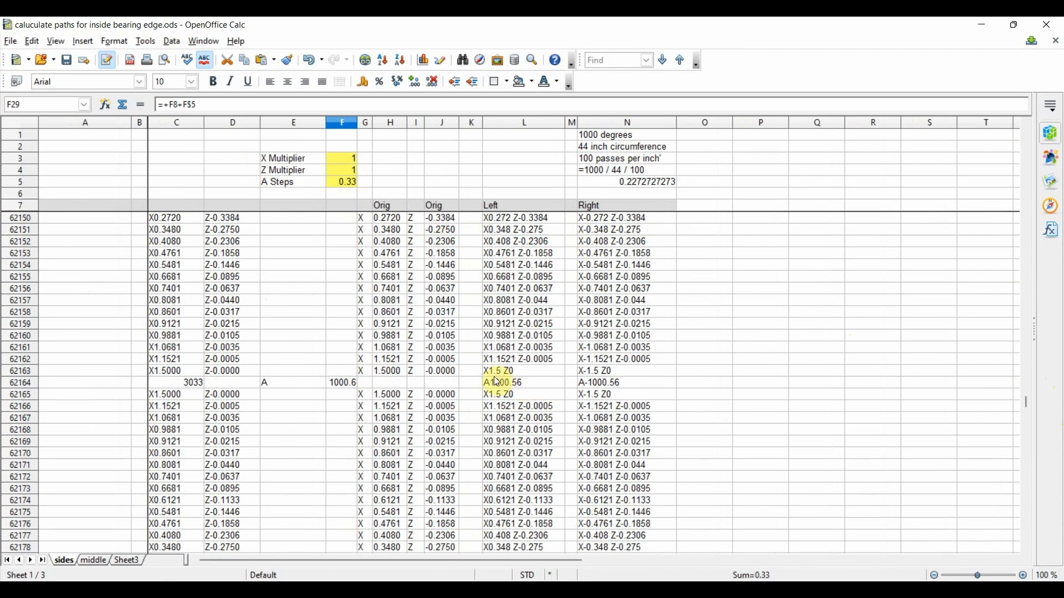
# Select and copy the Left column toolpath from L62164 up to L8, and open Blank Rotary Gcode.ngc in Notepad
pyautogui.moveTo(496, 385); pyautogui.dragTo(507, 218)
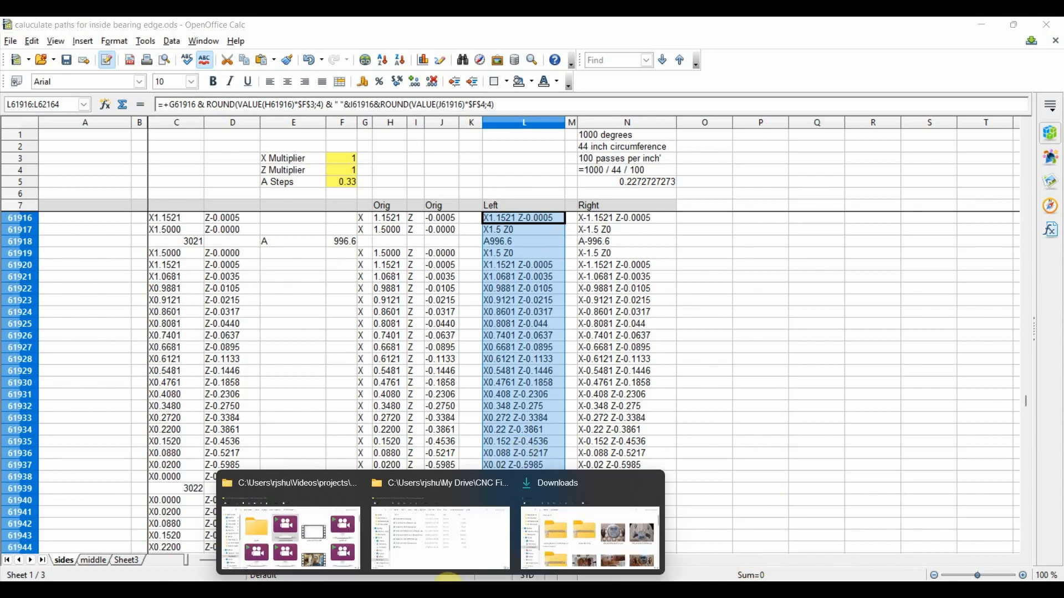
pyautogui.click(463, 551)
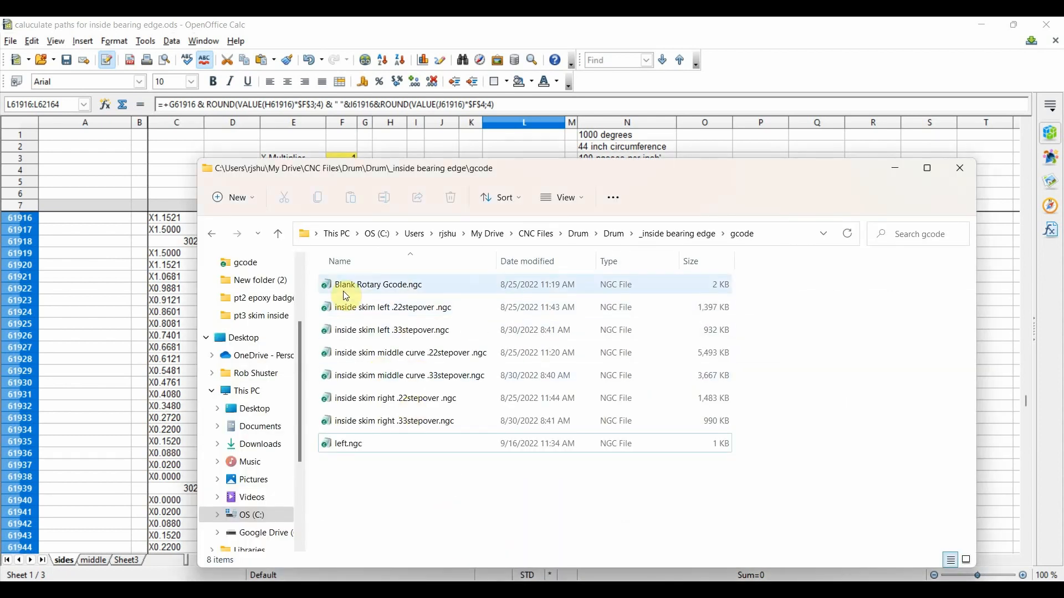
pyautogui.click(384, 290)
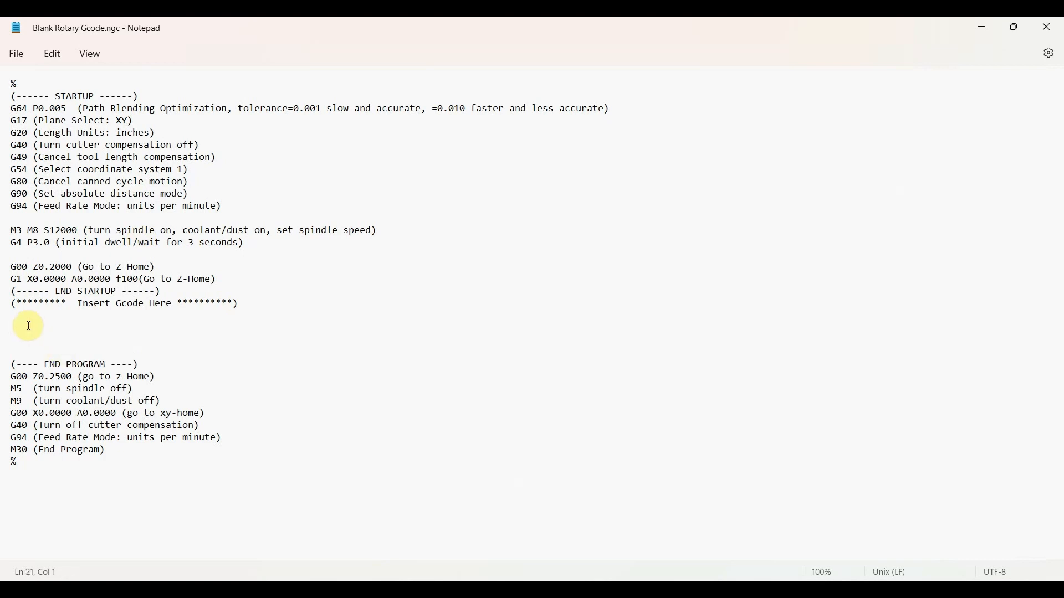
# Paste the copied Left toolpath lines into Blank Rotary Gcode.ngc beneath the "Insert Gcode Here" comment
pyautogui.hotkey('alt', 'Tab')
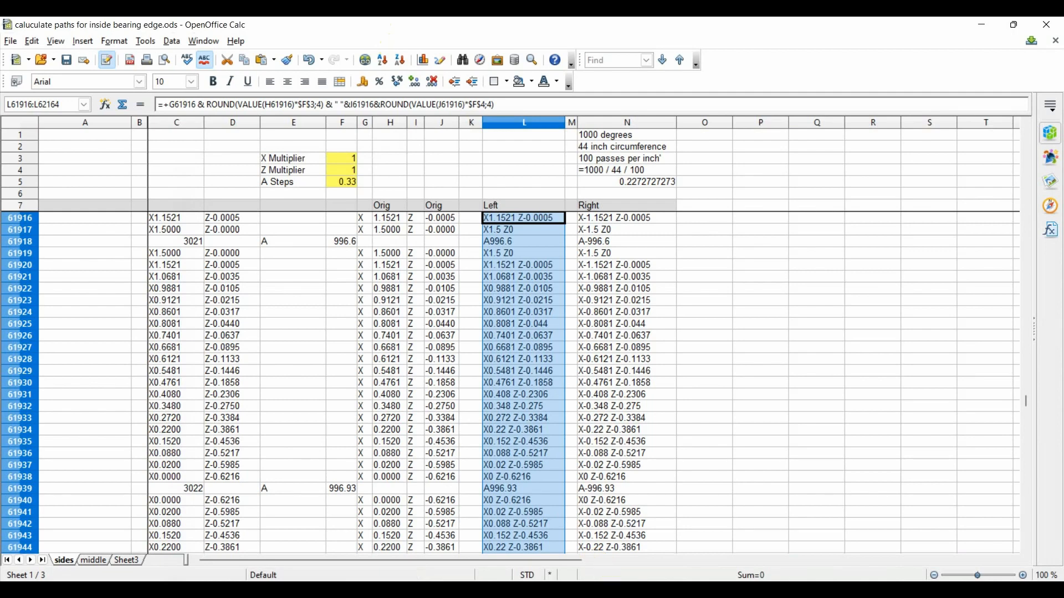
pyautogui.moveTo(745, 590)
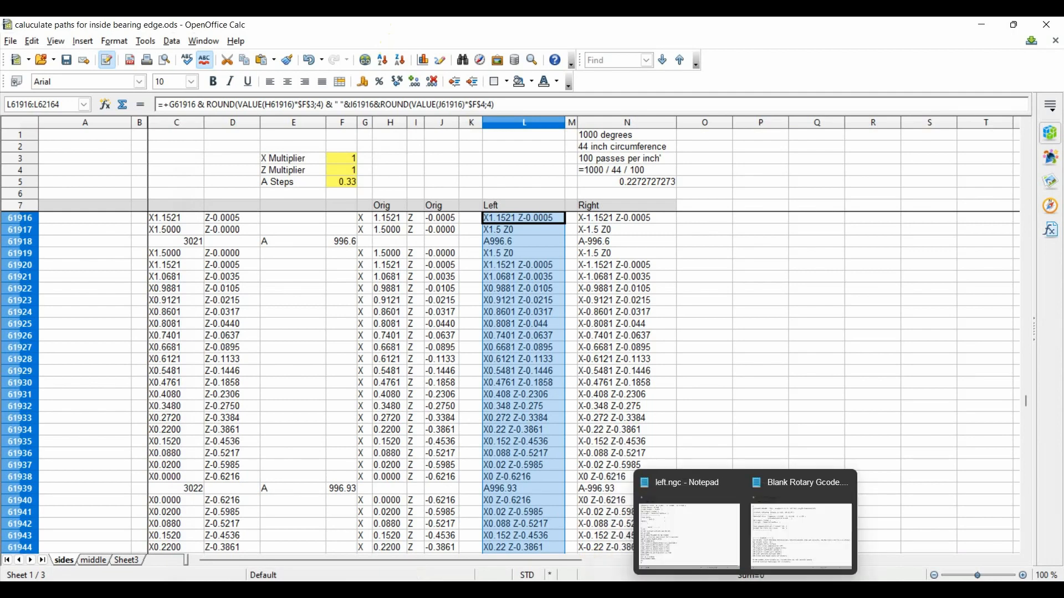
pyautogui.click(801, 539)
pyautogui.write('X1.5 Z0 X1.1521 Z-0.0005 X1.0681 Z-0.0035 X0.9881 Z-0.0105 X0.9121 Z-0.0215 X0.8601 Z-0.0317 X0.8081 Z-0.044 X0.7401 Z-0.0637 X0.6681 Z-0.0895 X0.6121 Z-0.1133 X0.5481 Z-0.1446 X0.4761 Z-0.1858 X0.408 Z-0.2306 X0.348 Z-0.275 X0.272 Z-0.3384 X0.22 Z-0.3861 X0.152 Z-0.4536 X0.088 Z-0.5217 X0.02 Z-0.5985 X0 Z-0.6216 A1000.23 X0 Z-0.6216 X0.02 Z-0.5985 X0.088 Z-0.5217 X0.152 Z-0.4536 X0.22 Z-0.3861 X0.272 Z-0.3384 X0.348 Z-0.275 X0.408 Z-0.2306 X0.4761 Z-0.1858 X0.5481 Z-0.1446 X0.6681 Z-0.0895 X0.7401 Z-0.0637 X0.8081 Z-0.044 X0.8601 Z-0.0317 X0.9121 Z-0.0215 X0.9881 Z-0.0105 X1.0681 Z-0.0035 X1.1521 Z-0.0005 X1.5 Z0 A1000.56')
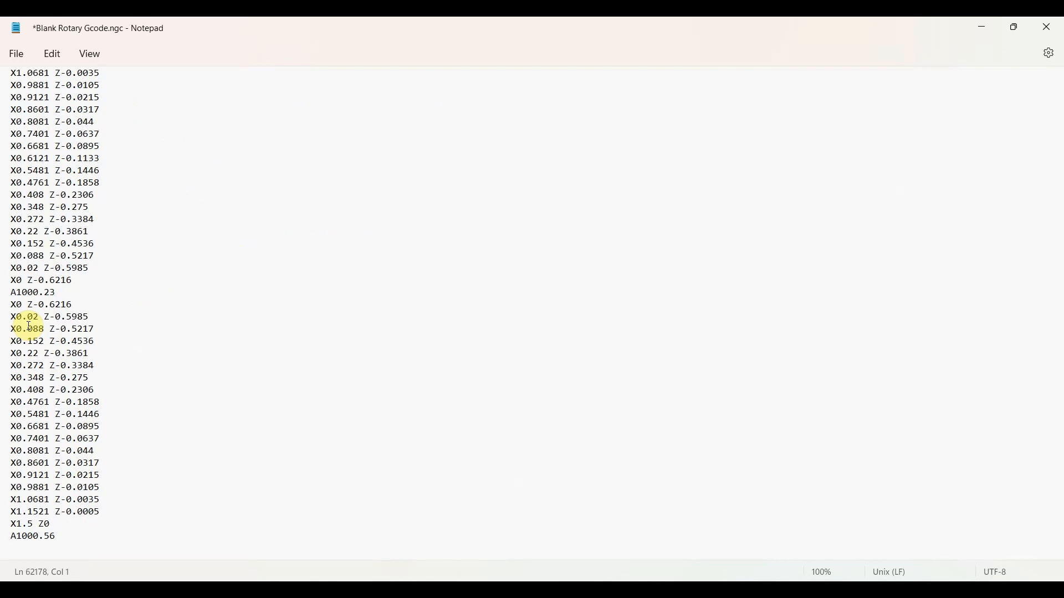
pyautogui.scroll(-3, 170, 386)
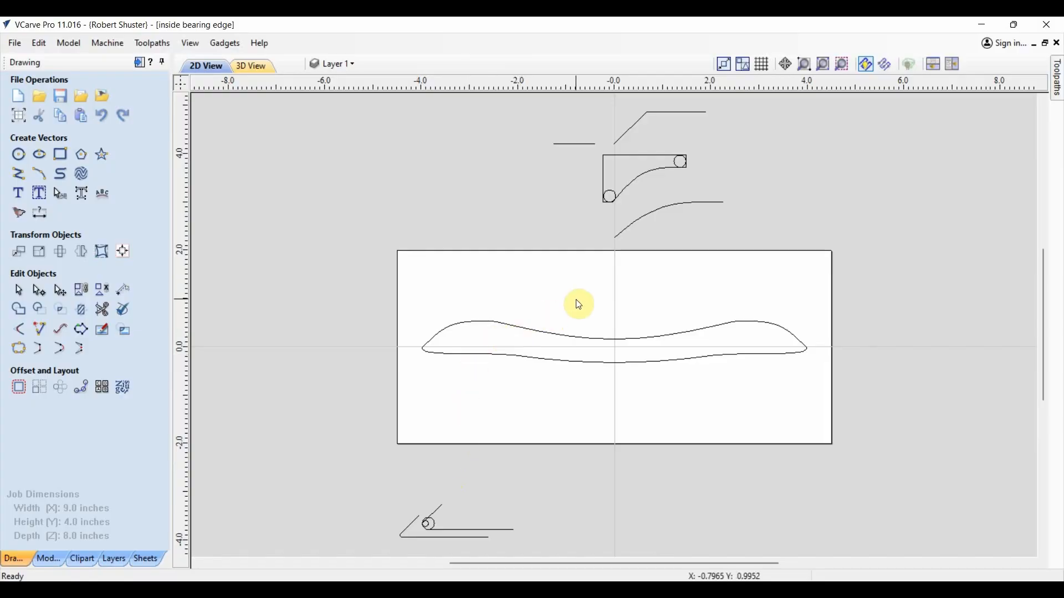
# Examine the upper bearing-edge profile in VCarve Pro, picking its left end curve, right end curve and middle curve
pyautogui.scroll(3, 601, 311)
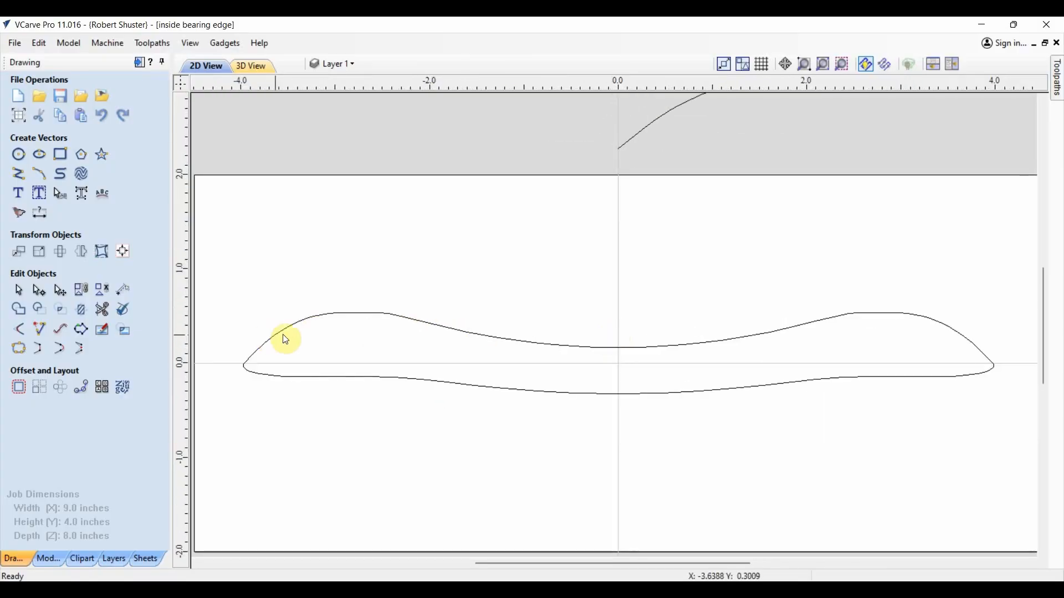
pyautogui.click(290, 327)
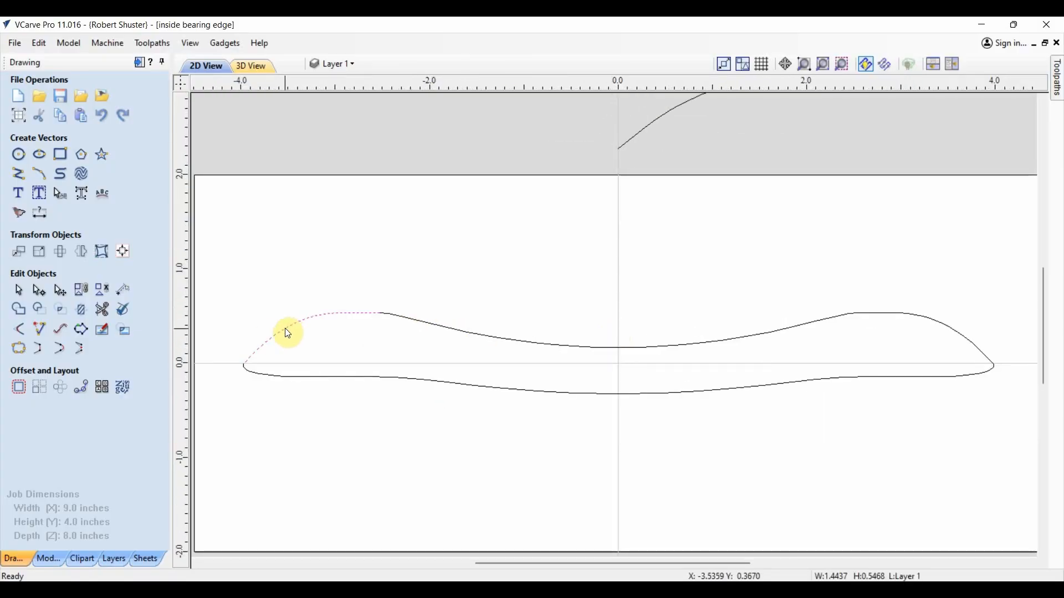
pyautogui.click(941, 323)
pyautogui.click(776, 334)
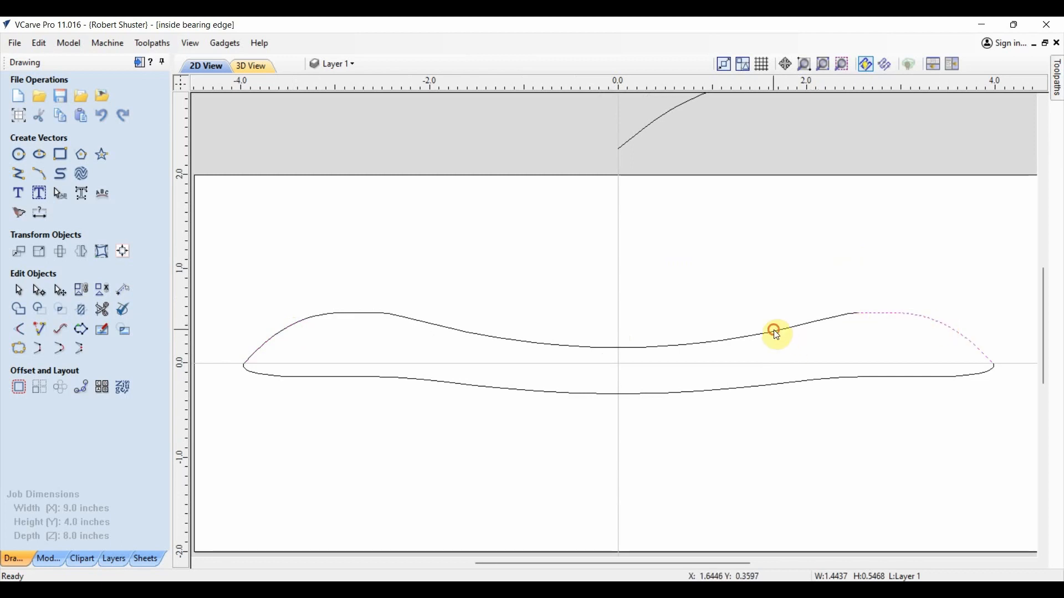
pyautogui.click(682, 260)
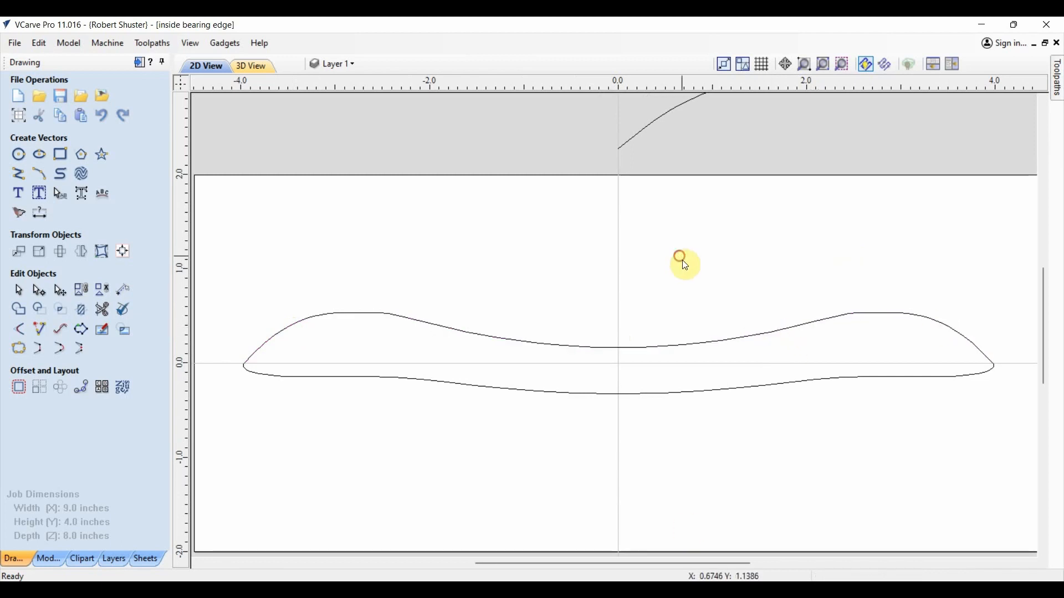
# Switch to the Calc workbook's middle sheet and examine the curve coordinates from B7 through the highlighted point 29
pyautogui.hotkey('alt', 'Tab')
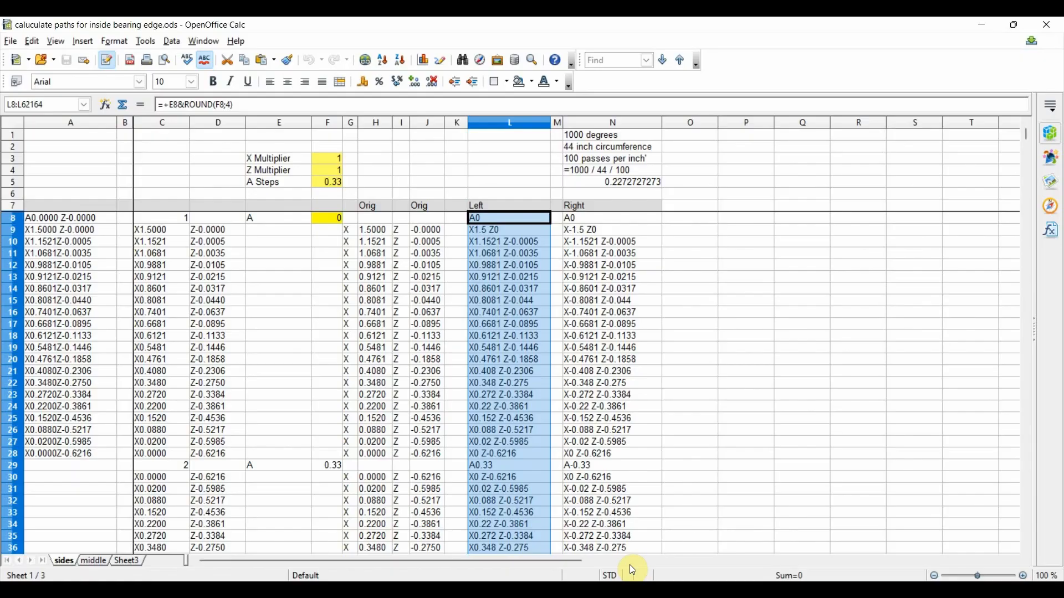
pyautogui.click(95, 562)
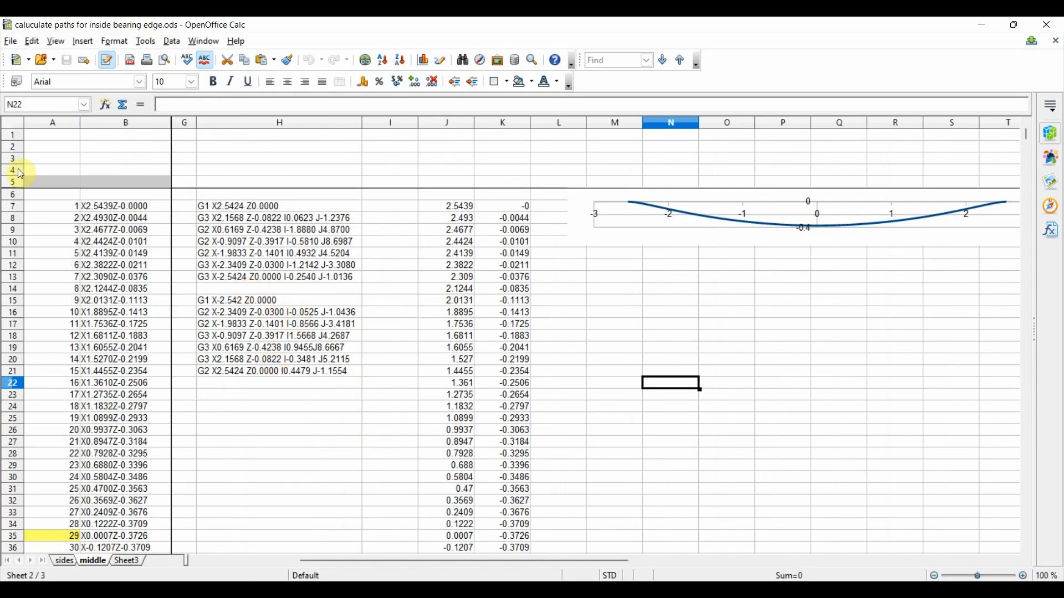
pyautogui.click(132, 211)
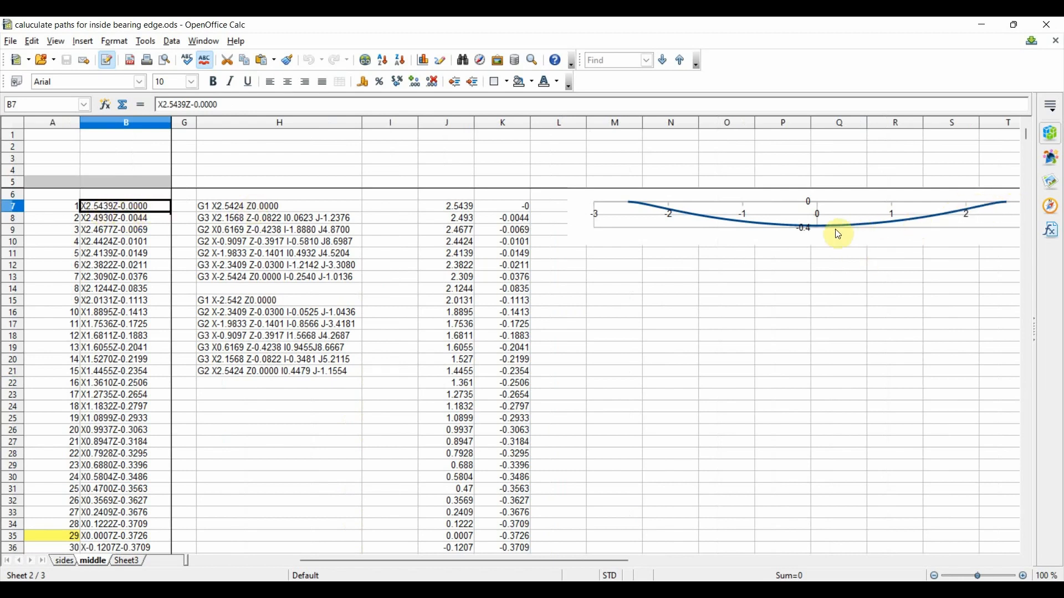
pyautogui.scroll(-2, 333, 413)
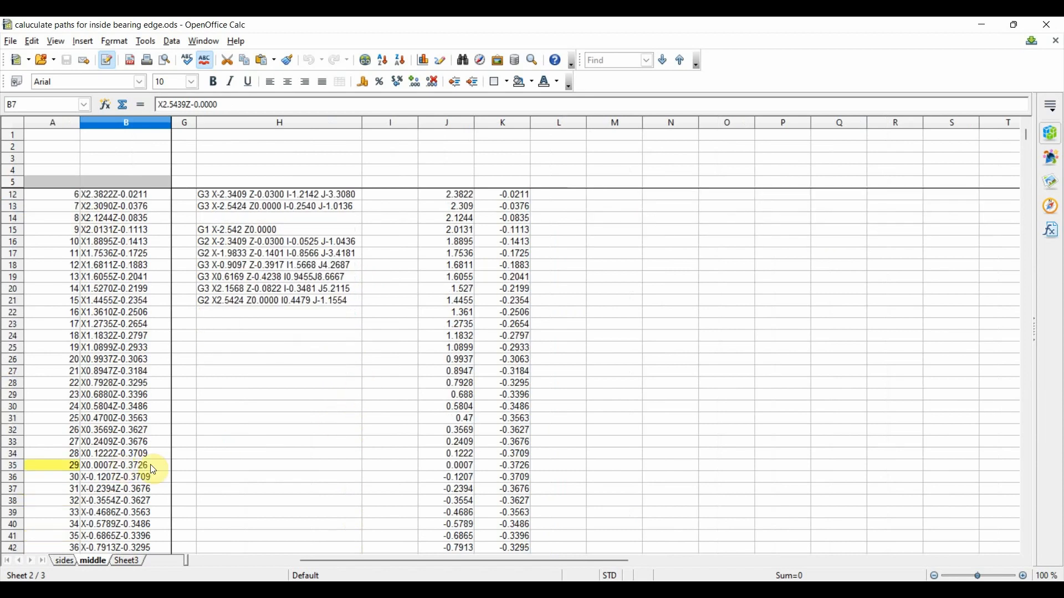
pyautogui.scroll(2, 142, 470)
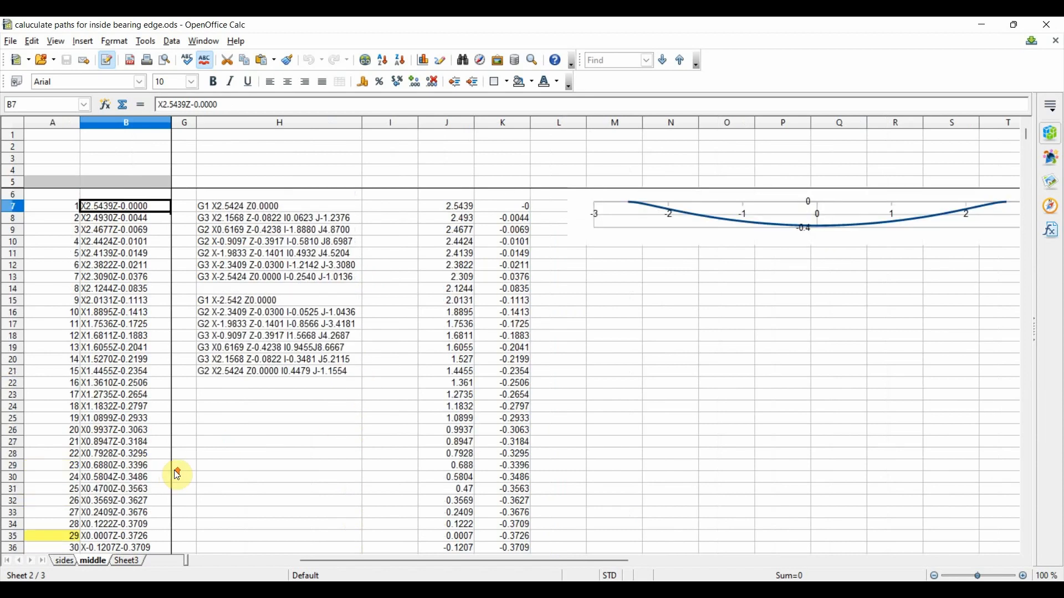
# Resize the middle curve's chart to about 9.07 wide by 1.33 high, trying a height of about 3.10 first
pyautogui.click(828, 239)
pyautogui.moveTo(858, 245); pyautogui.dragTo(842, 380)
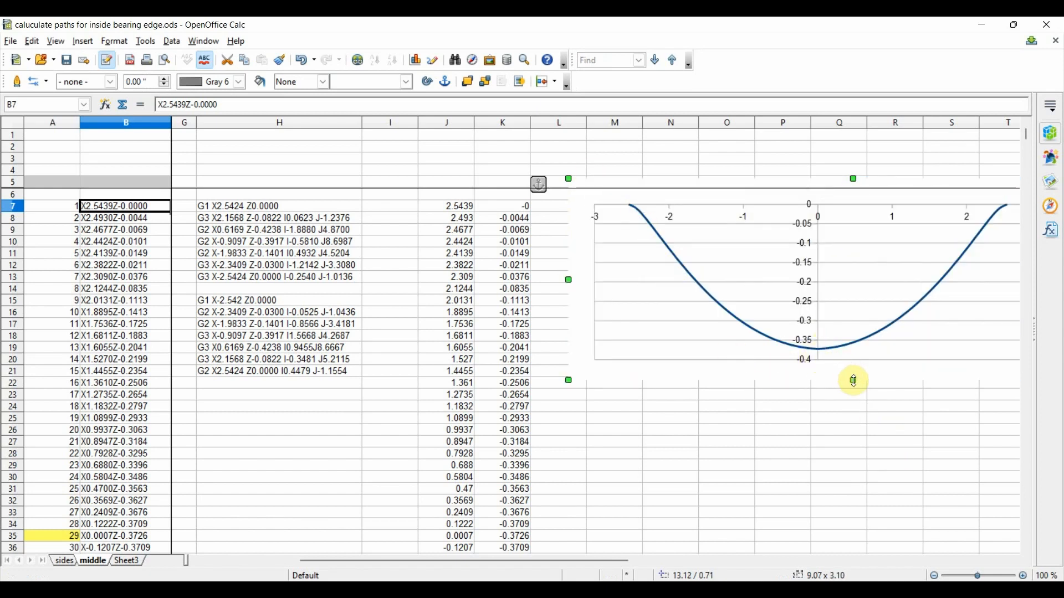
pyautogui.moveTo(853, 381); pyautogui.dragTo(851, 263)
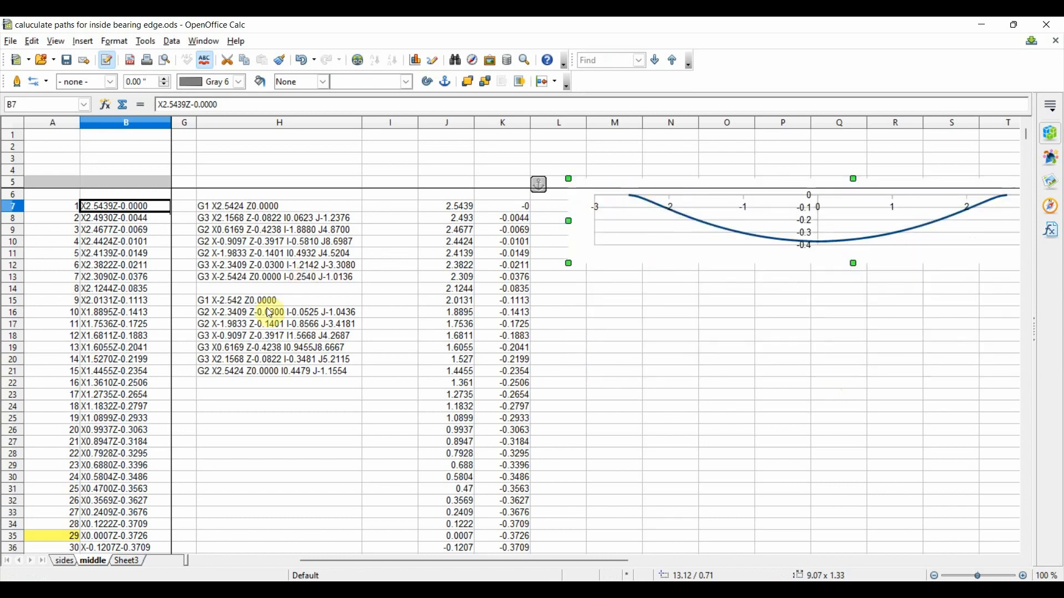
# Review the middle curve's coordinate list through point 58, and return to the first rows beside the chart
pyautogui.scroll(-10, 139, 499)
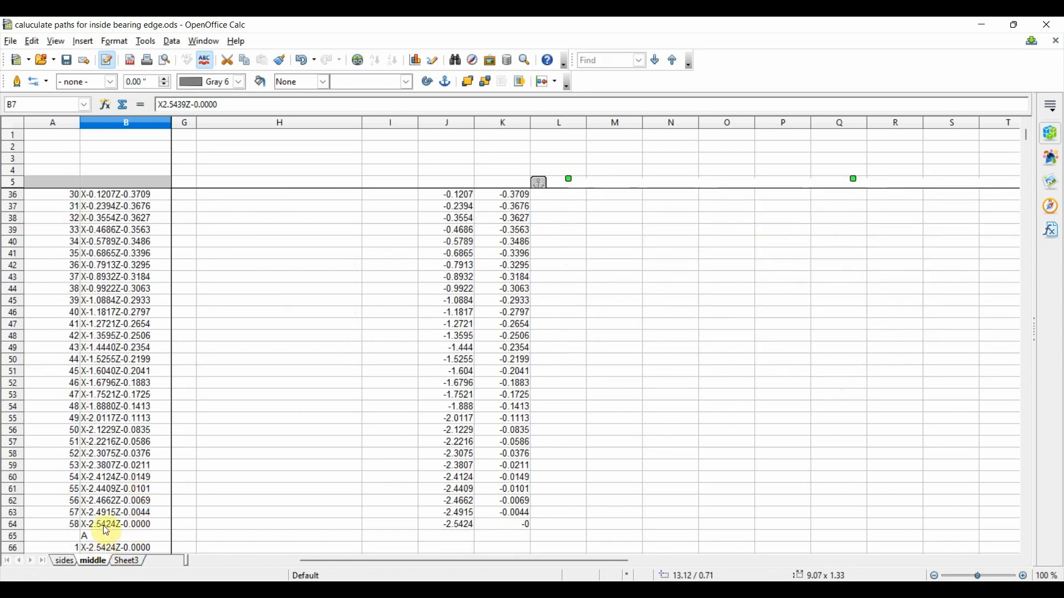
pyautogui.scroll(3, 693, 337)
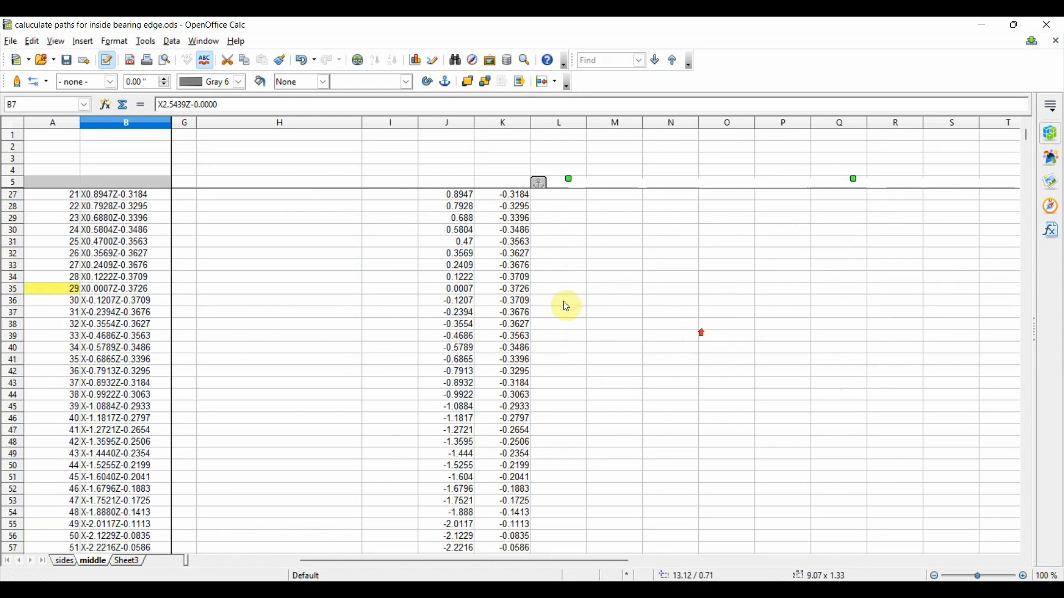
pyautogui.click(386, 162)
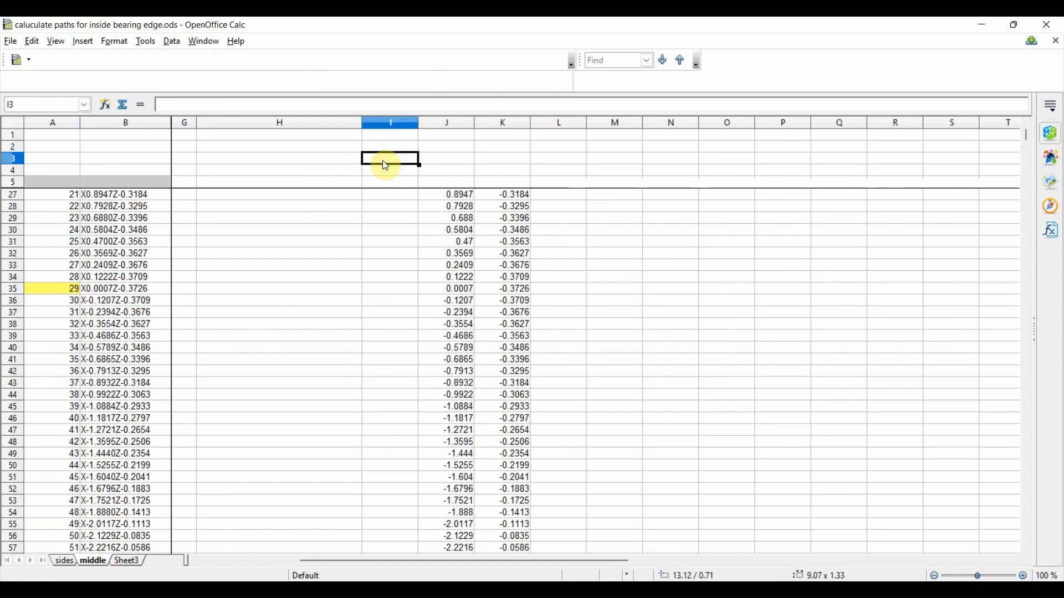
pyautogui.press('Down')
pyautogui.press('Down')
pyautogui.press('Down')
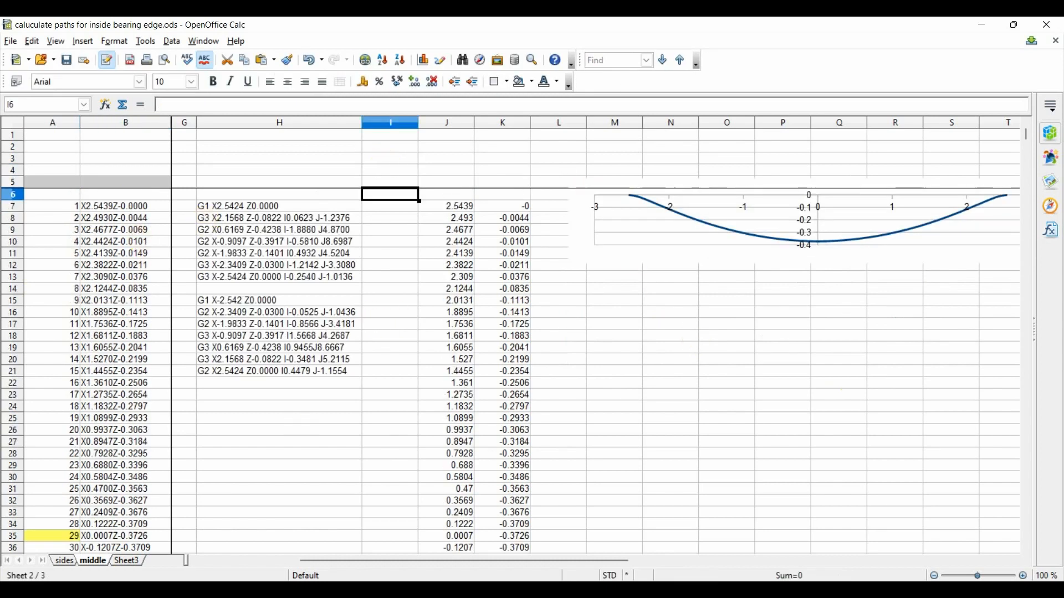
# Set the X Multiplier in E1 of the middle sheet to 2
pyautogui.moveTo(417, 561); pyautogui.dragTo(453, 564)
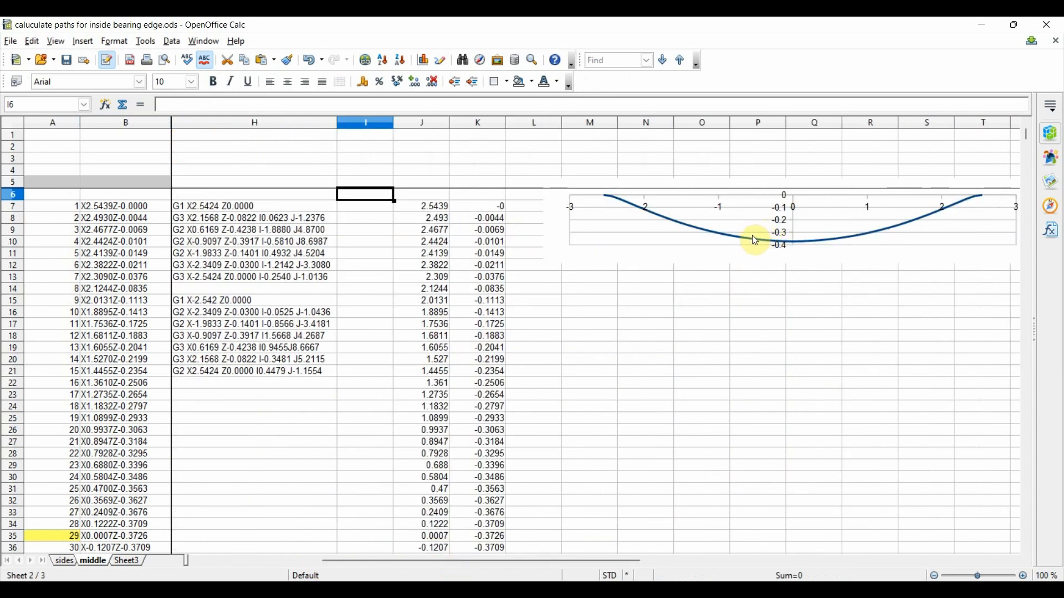
pyautogui.click(133, 158)
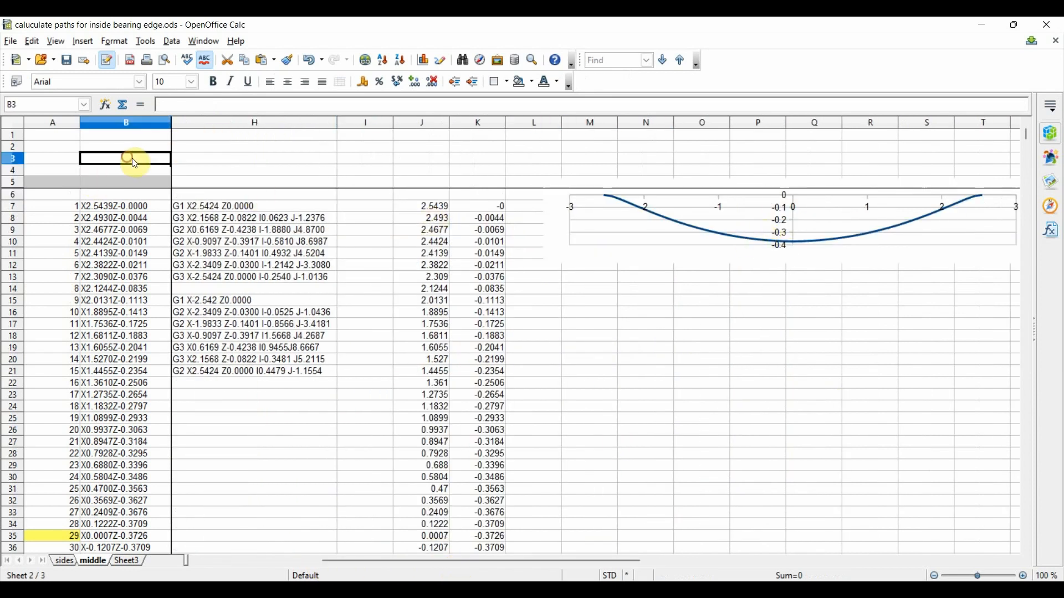
pyautogui.hotkey('ctrl', 'z')
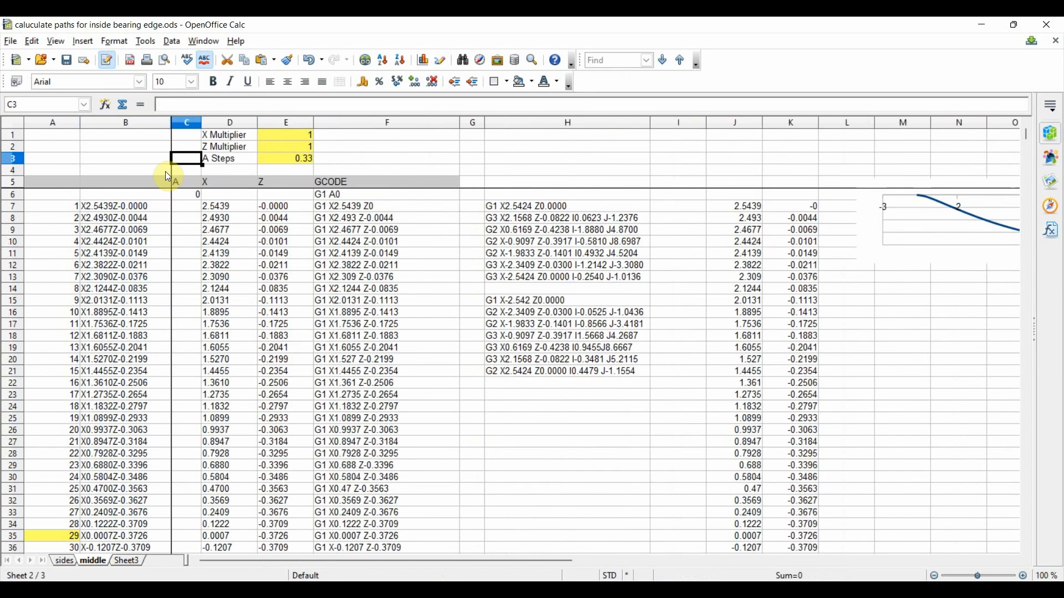
pyautogui.click(302, 135)
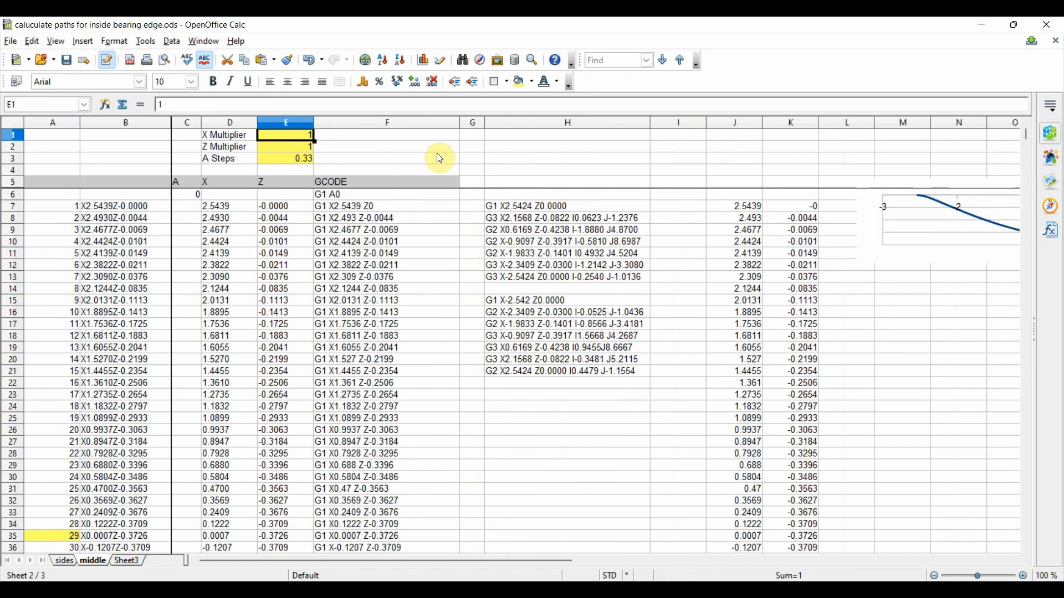
pyautogui.write('2')
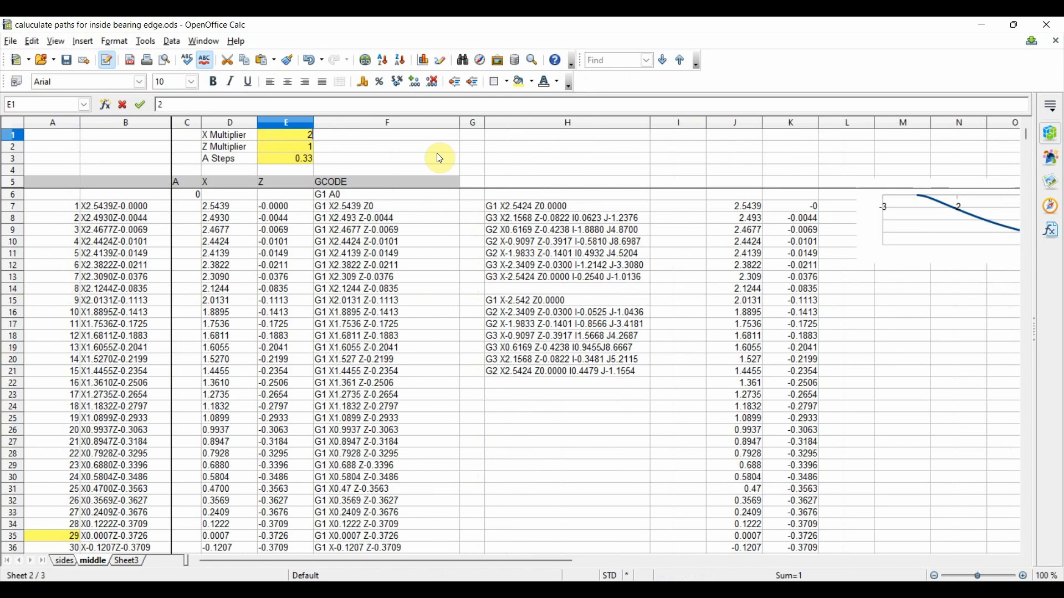
pyautogui.press('Return')
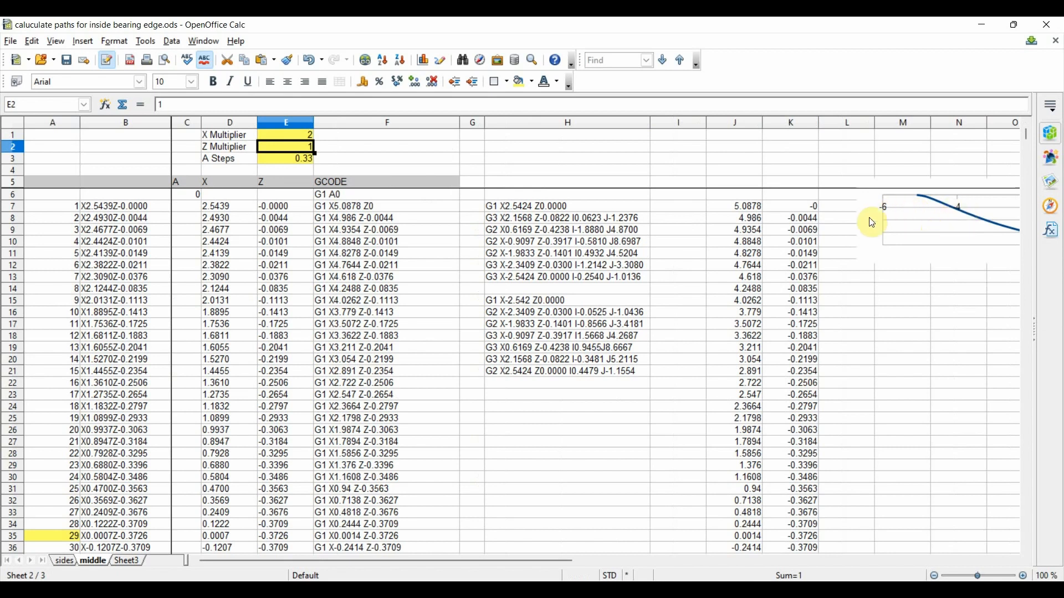
# Check the middle curve's chart with the new X scaling, and return to the multiplier and GCODE columns
pyautogui.middleClick(905, 279)
pyautogui.moveTo(486, 562); pyautogui.dragTo(665, 563)
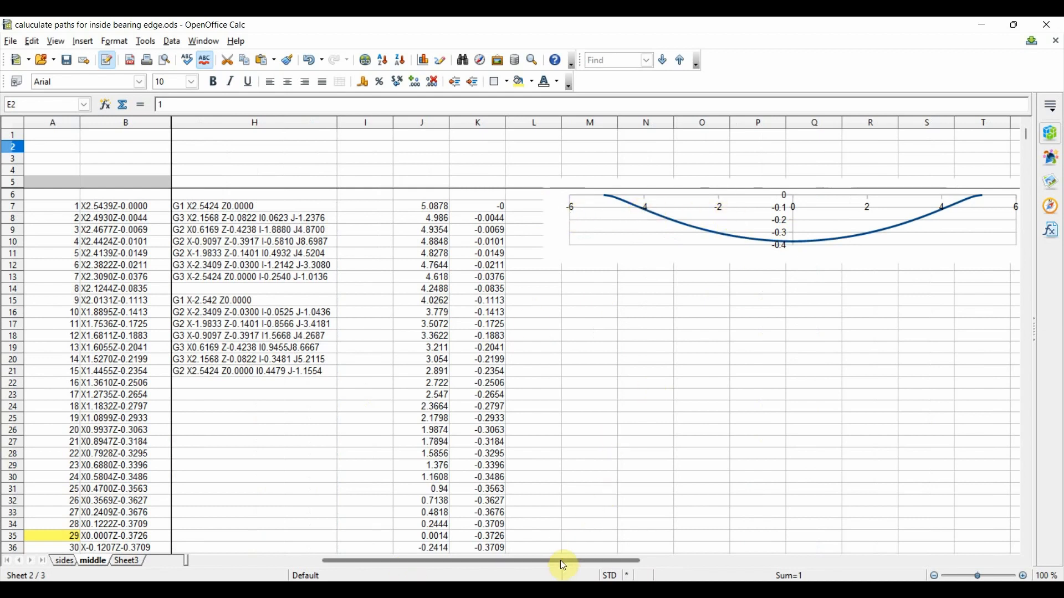
pyautogui.moveTo(560, 560); pyautogui.dragTo(394, 556)
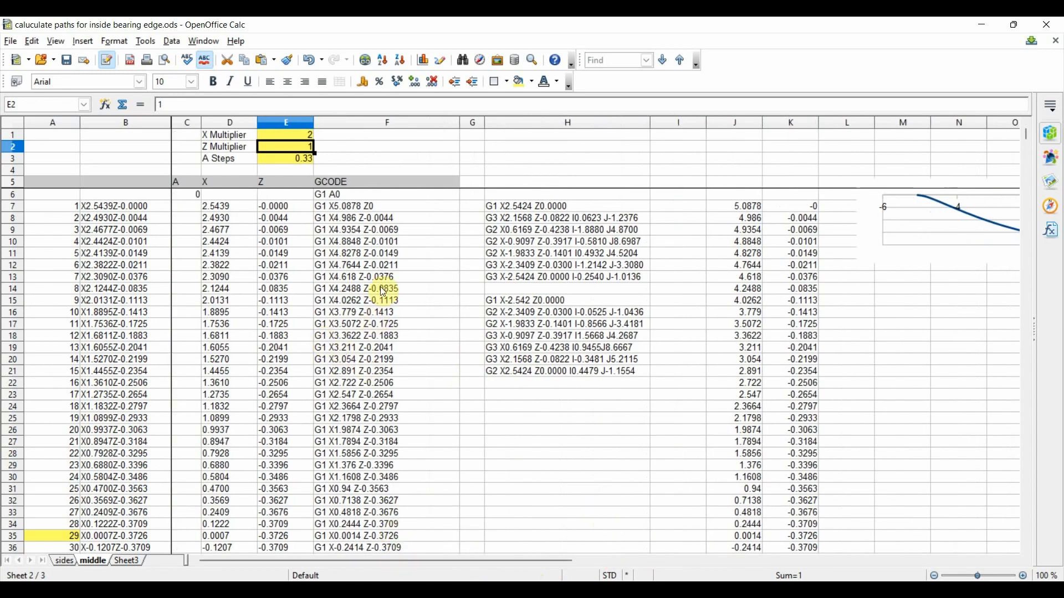
# Review the scaled coordinates down the GCODE column, and inspect the formula behind the first point in F7
pyautogui.scroll(-5, 420, 260)
pyautogui.scroll(-5, 419, 261)
pyautogui.scroll(6, 419, 258)
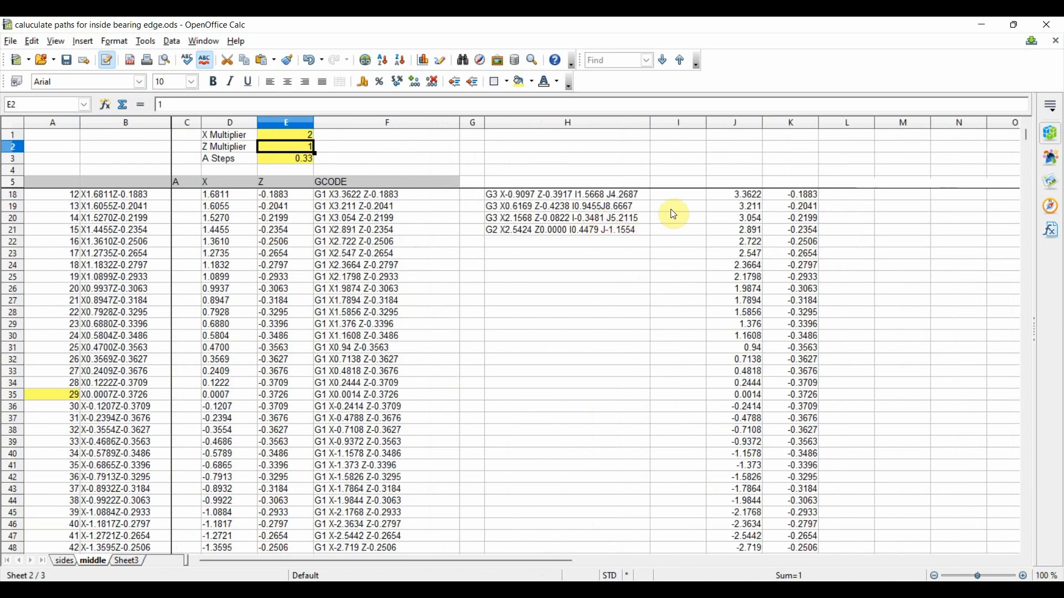
pyautogui.scroll(-5, 708, 200)
pyautogui.scroll(9, 711, 202)
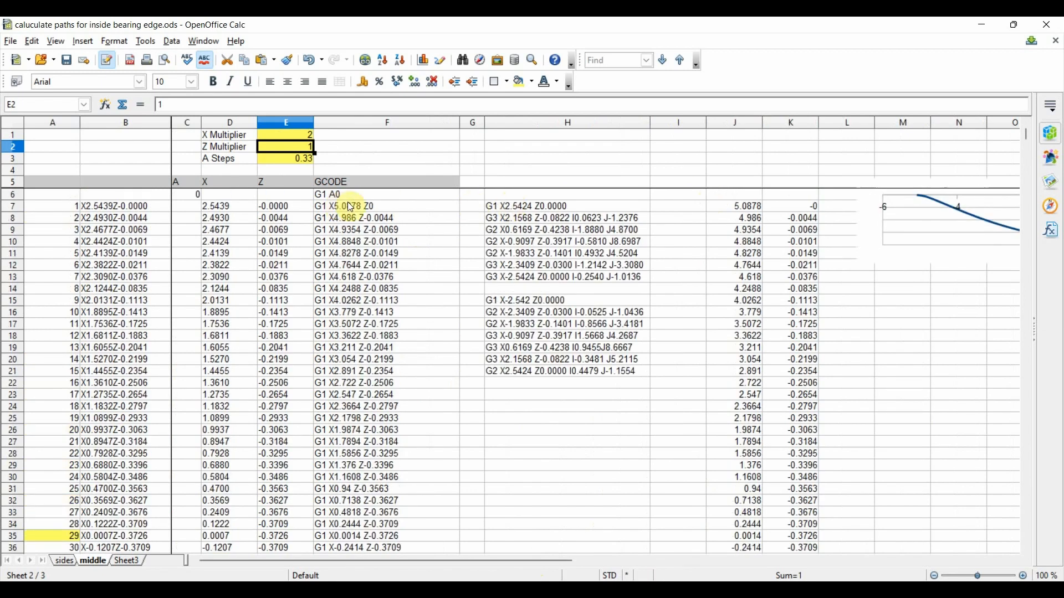
pyautogui.scroll(-3, 366, 207)
pyautogui.scroll(3, 367, 207)
pyautogui.click(368, 206)
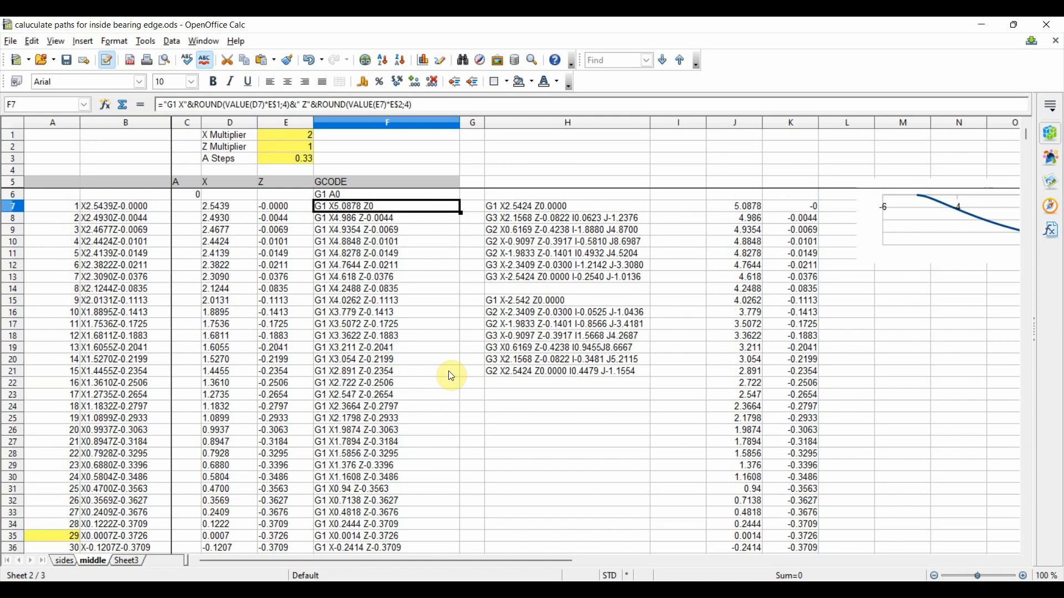
# Switch to VCarve Pro's inside bearing edge drawing and bring up the toolpath operations and toolpath list
pyautogui.hotkey('alt', 'Tab')
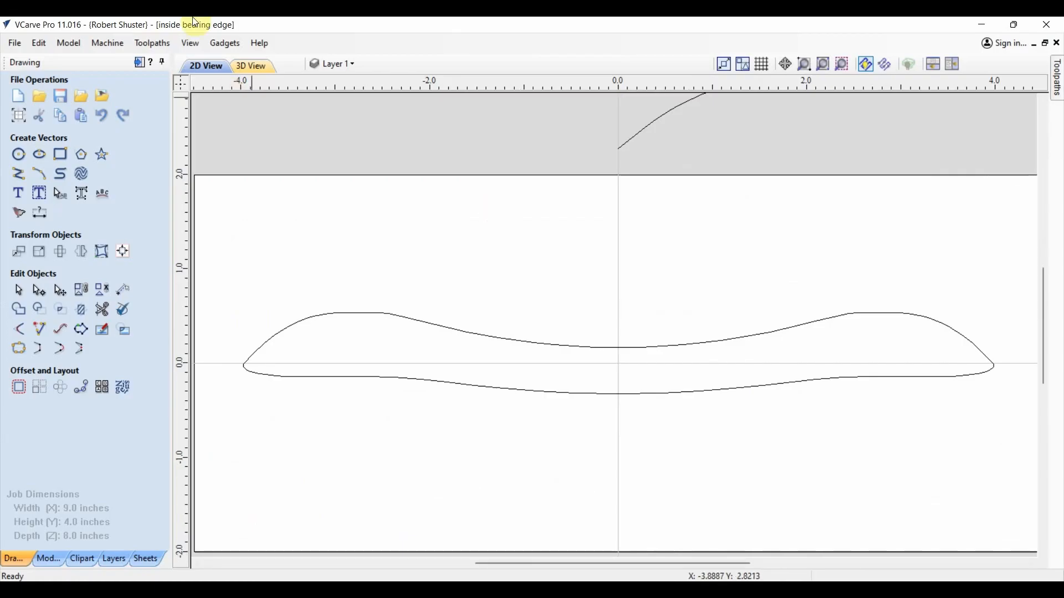
pyautogui.click(139, 62)
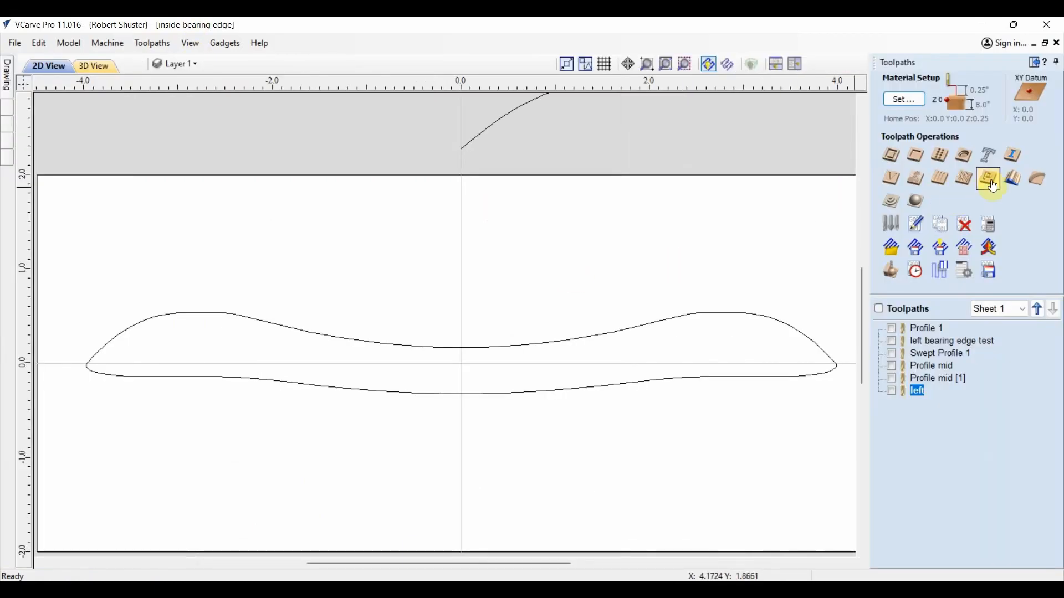